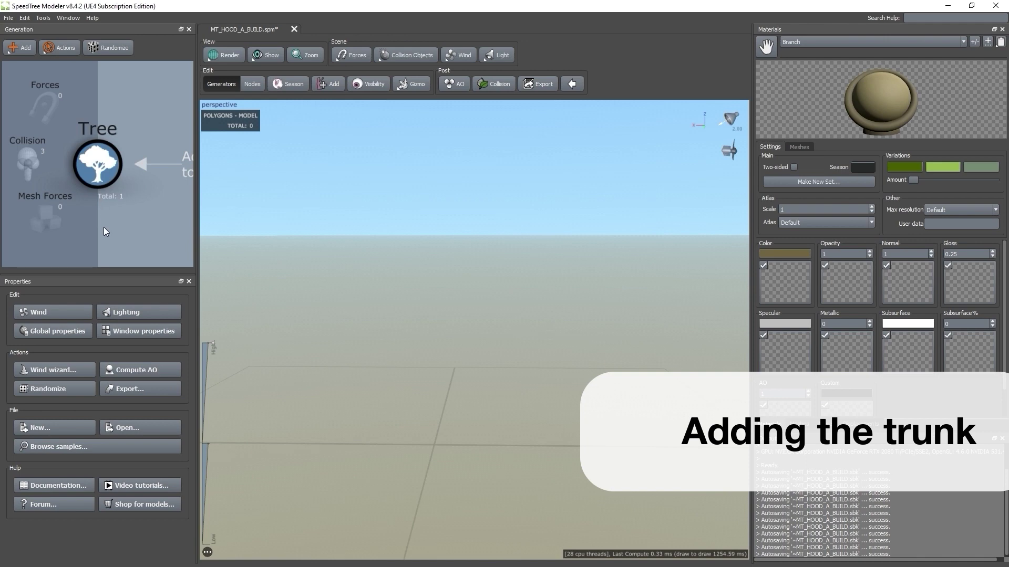
Add a Trunk generator under the Tree root
{"action": "right_click", "coordinate": [99, 164]}
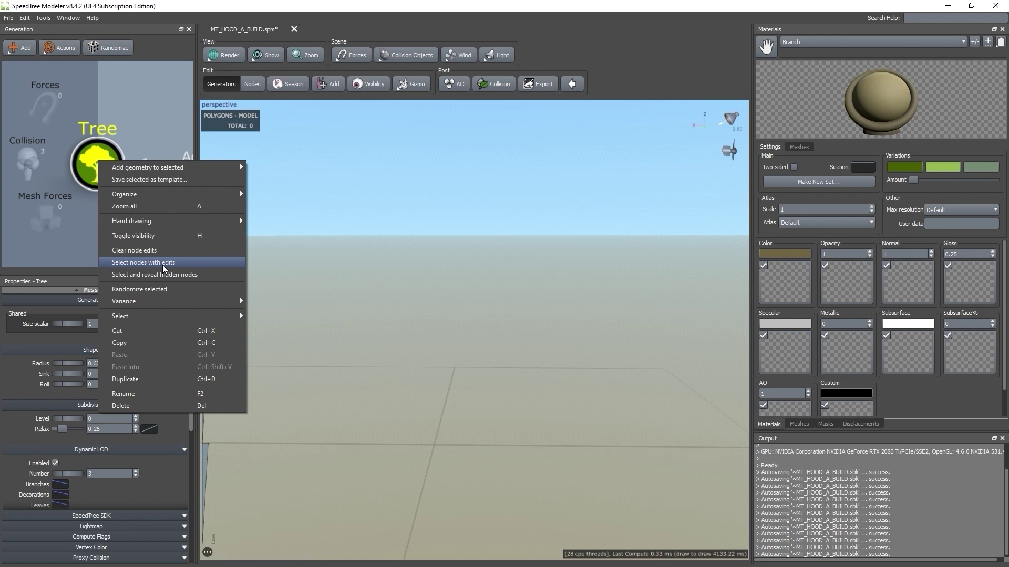
{"action": "left_click", "coordinate": [206, 161]}
{"action": "right_click", "coordinate": [121, 165]}
{"action": "mouse_move", "coordinate": [195, 175]}
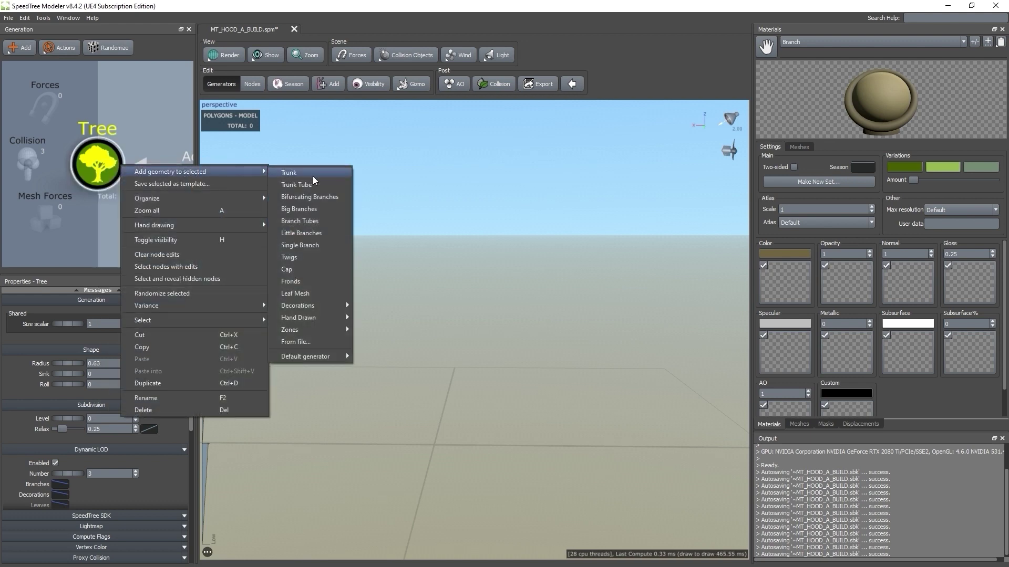
{"action": "left_click", "coordinate": [296, 176]}
Give the trunk an absolute length of 8.99 and a start angle of 0.378
{"action": "scroll", "coordinate": [383, 345], "scroll_direction": "down", "scroll_amount": 5}
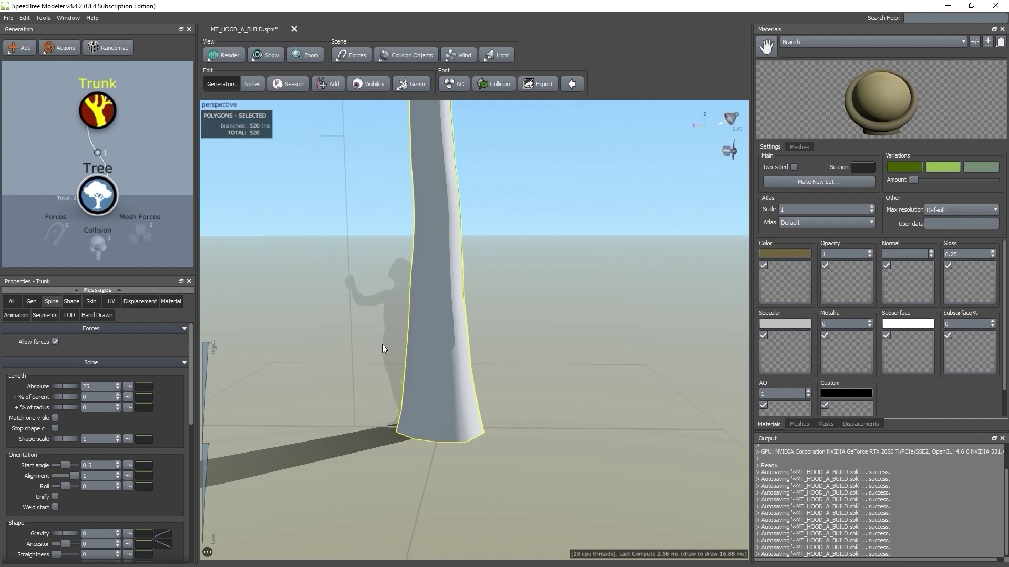
{"action": "scroll", "coordinate": [357, 330], "scroll_direction": "down", "scroll_amount": 3}
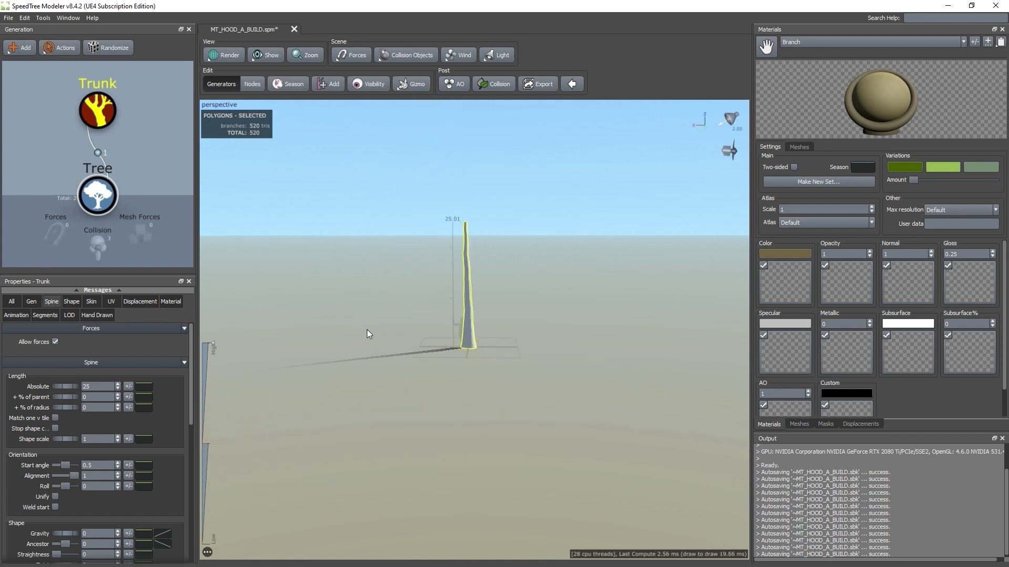
{"action": "scroll", "coordinate": [367, 329], "scroll_direction": "up", "scroll_amount": 4}
{"action": "left_click_drag", "start_coordinate": [365, 317], "coordinate": [399, 290]}
{"action": "scroll", "coordinate": [399, 294], "scroll_direction": "down", "scroll_amount": 3}
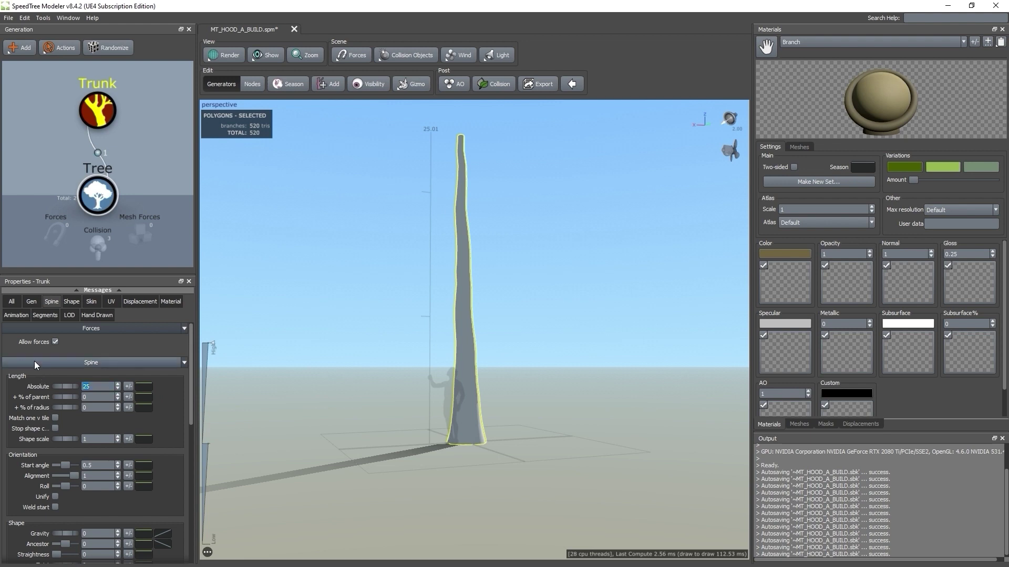
{"action": "type", "text": "8.99"}
{"action": "key", "text": "Return"}
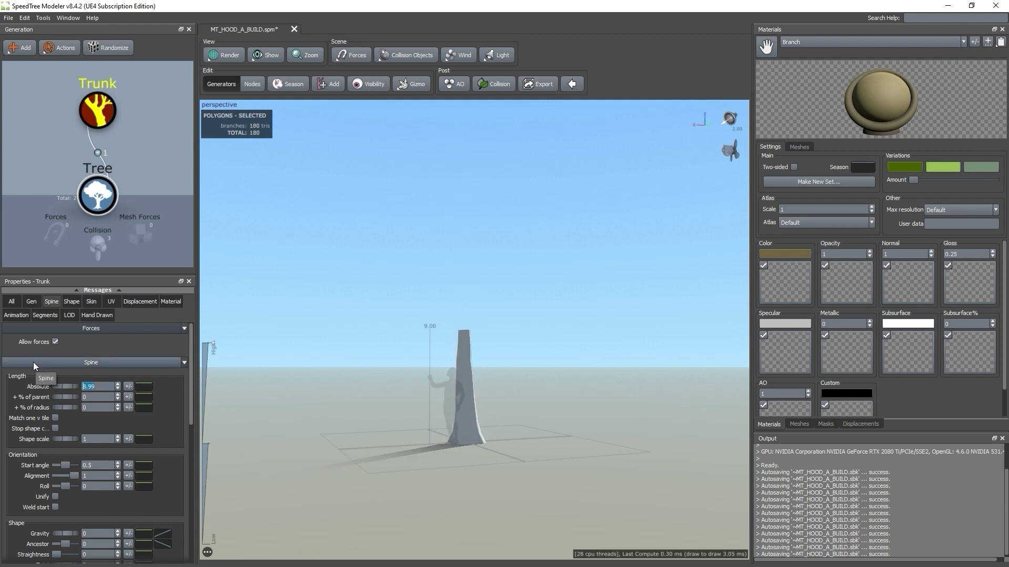
{"action": "left_click", "coordinate": [95, 467]}
{"action": "type", "text": "."}
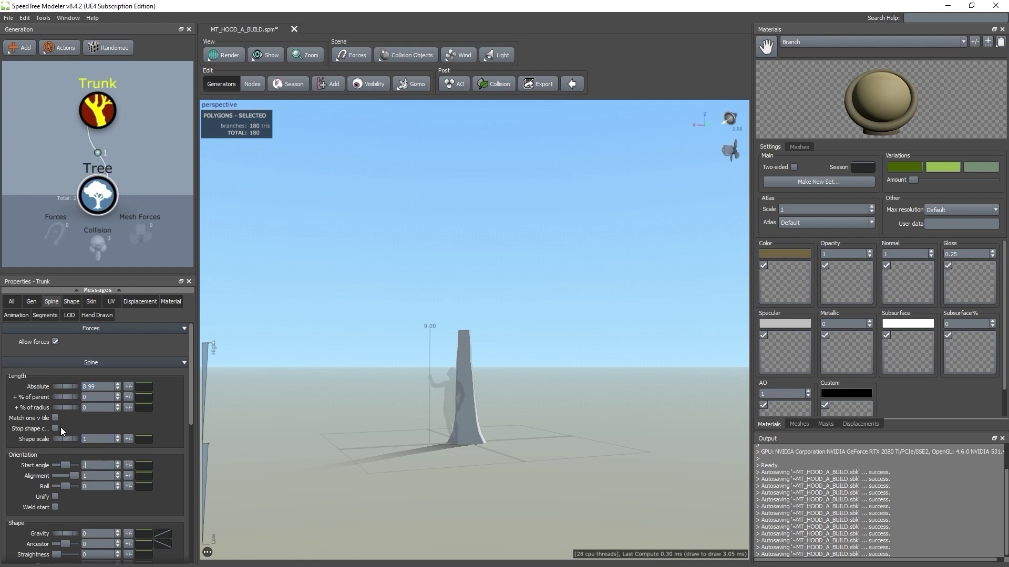
{"action": "type", "text": "378"}
{"action": "key", "text": "Return"}
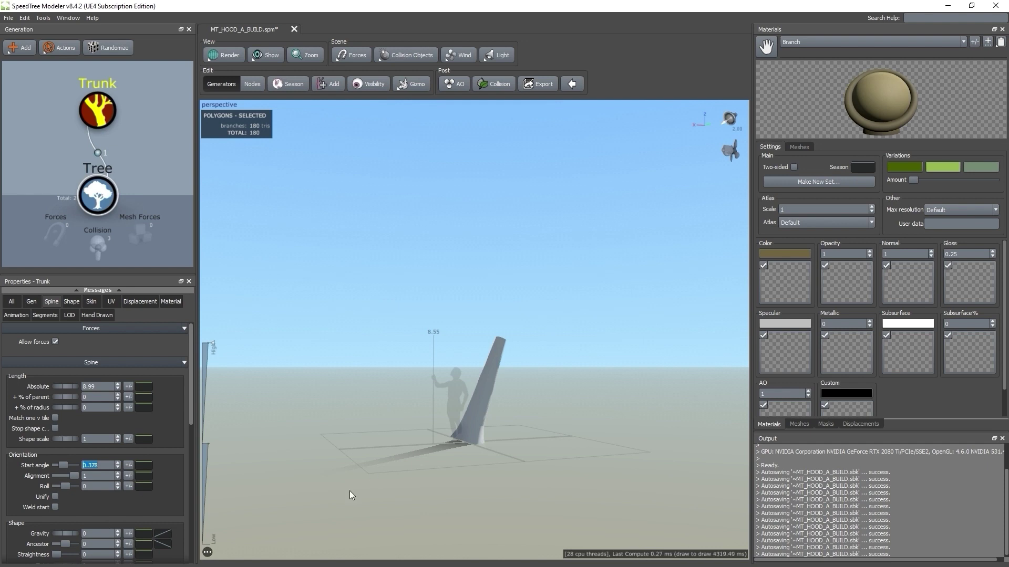
Bend the trunk with gravity 0.15 and ancestor 0.066
{"action": "scroll", "coordinate": [8, 467], "scroll_direction": "down", "scroll_amount": 3}
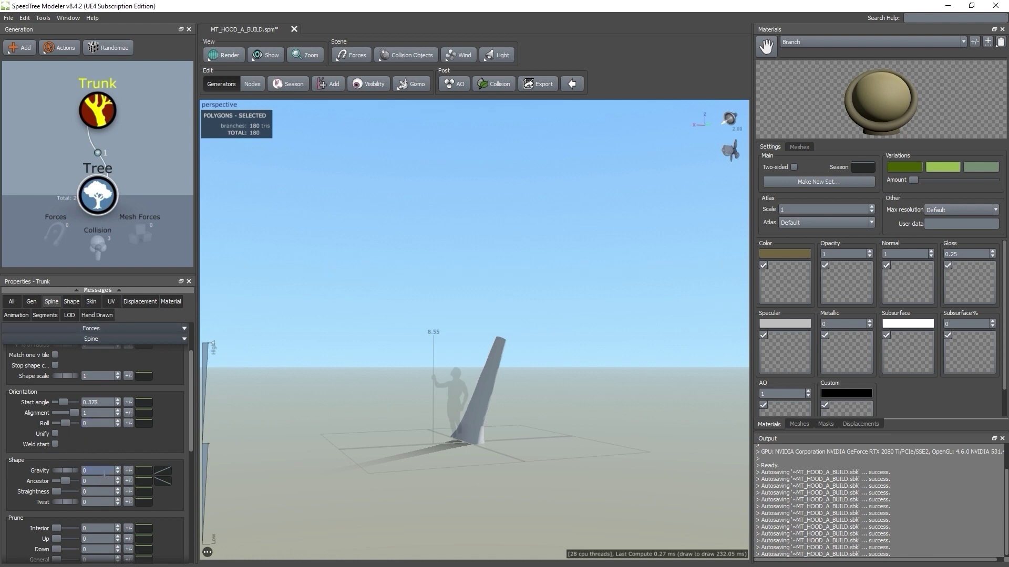
{"action": "type", "text": ".15"}
{"action": "key", "text": "Tab"}
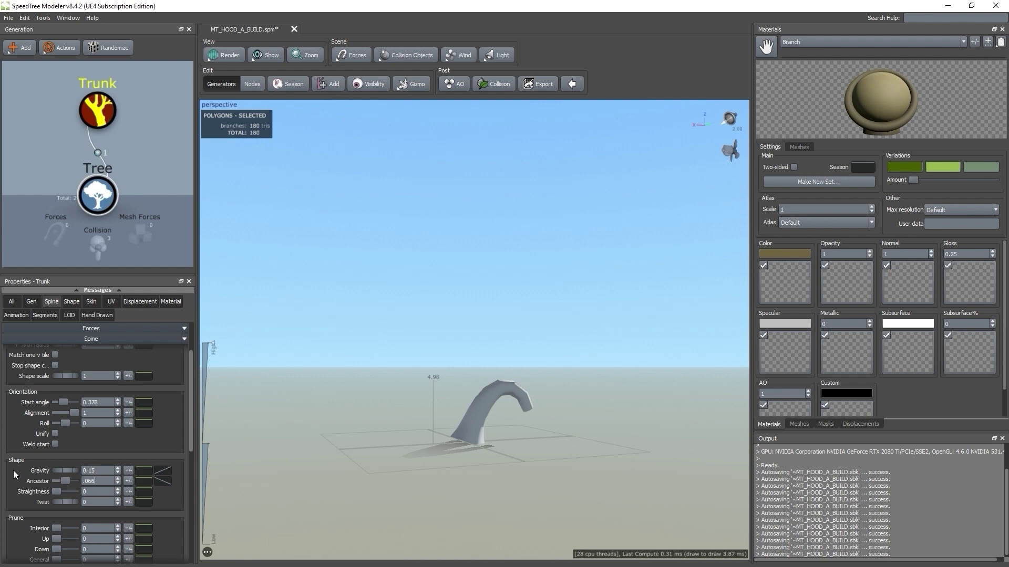
{"action": "type", "text": ".066"}
{"action": "key", "text": "Return"}
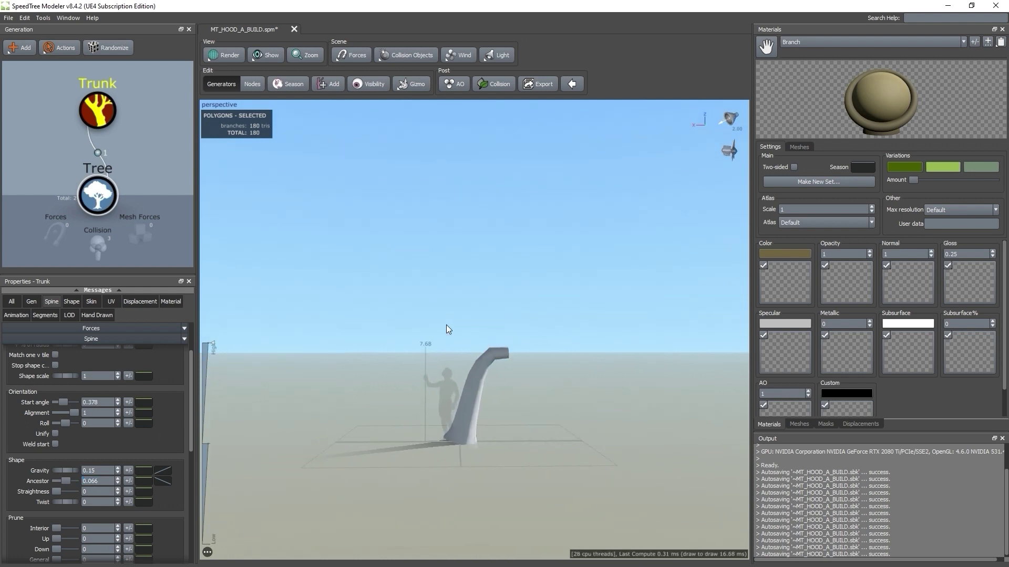
{"action": "left_click_drag", "start_coordinate": [446, 325], "coordinate": [476, 320]}
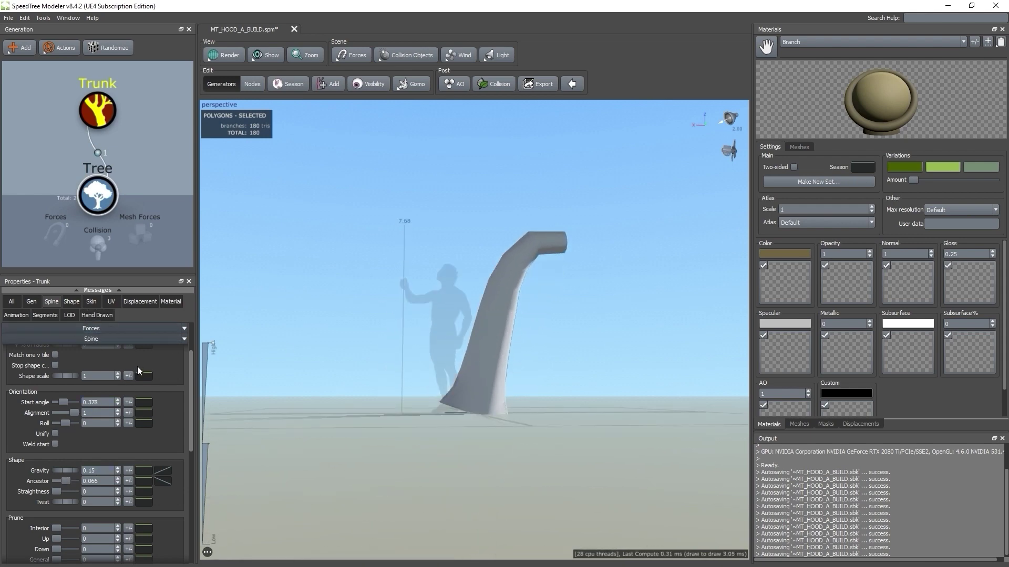
Set the trunk's absolute radius to 0.08 and its length segments to 22
{"action": "left_click", "coordinate": [91, 302]}
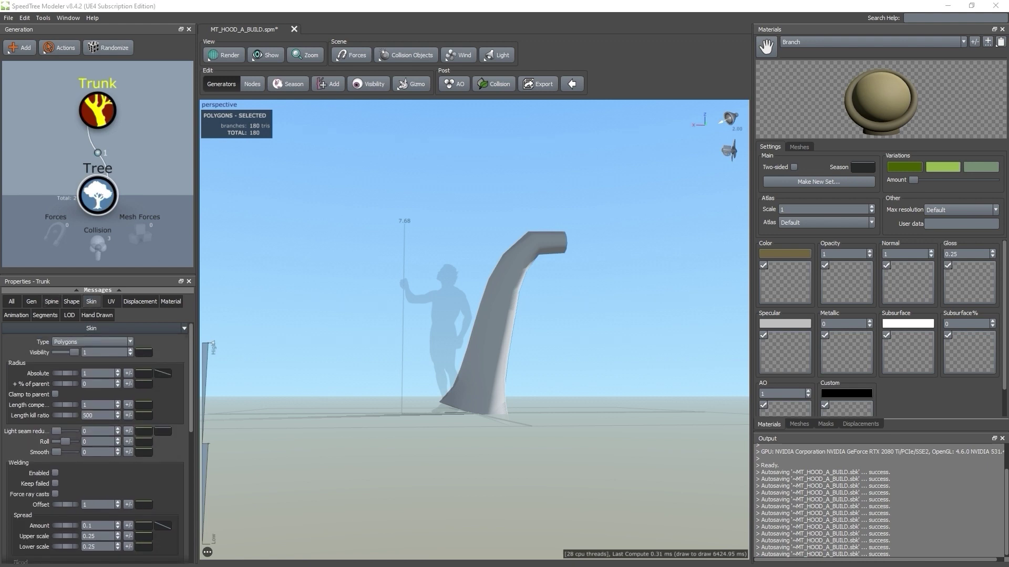
{"action": "left_click", "coordinate": [90, 373]}
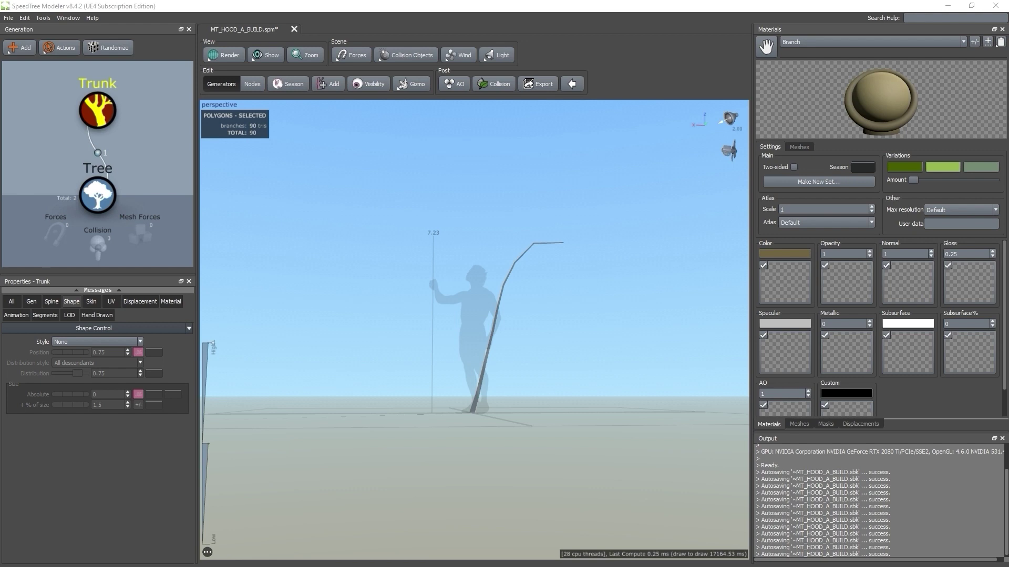
{"action": "left_click", "coordinate": [39, 315]}
{"action": "scroll", "coordinate": [581, 300], "scroll_direction": "up", "scroll_amount": 4}
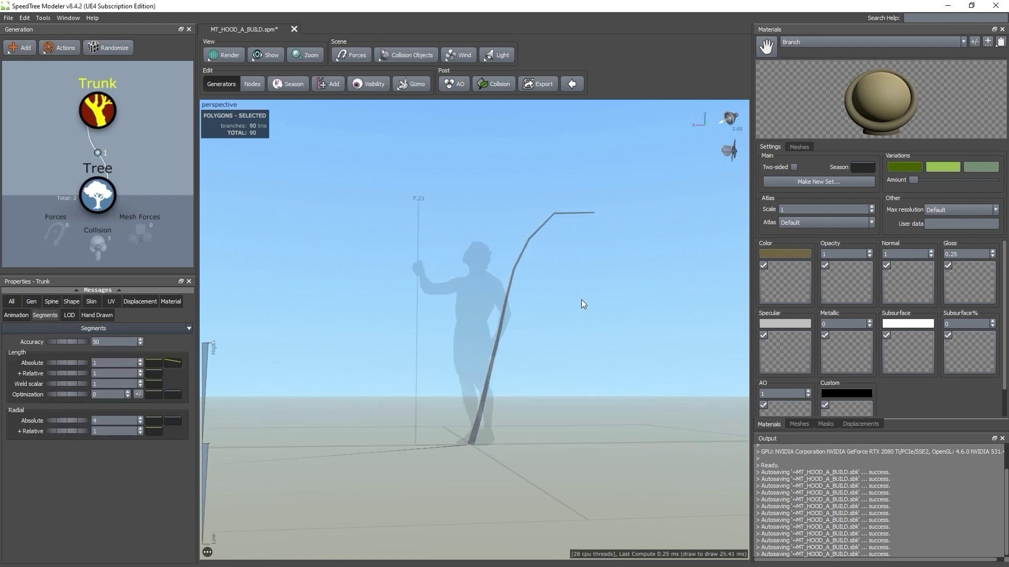
{"action": "mouse_move", "coordinate": [574, 304]}
{"action": "left_mouse_down"}
{"action": "mouse_move", "coordinate": [566, 311]}
{"action": "mouse_move", "coordinate": [577, 309]}
{"action": "left_mouse_up"}
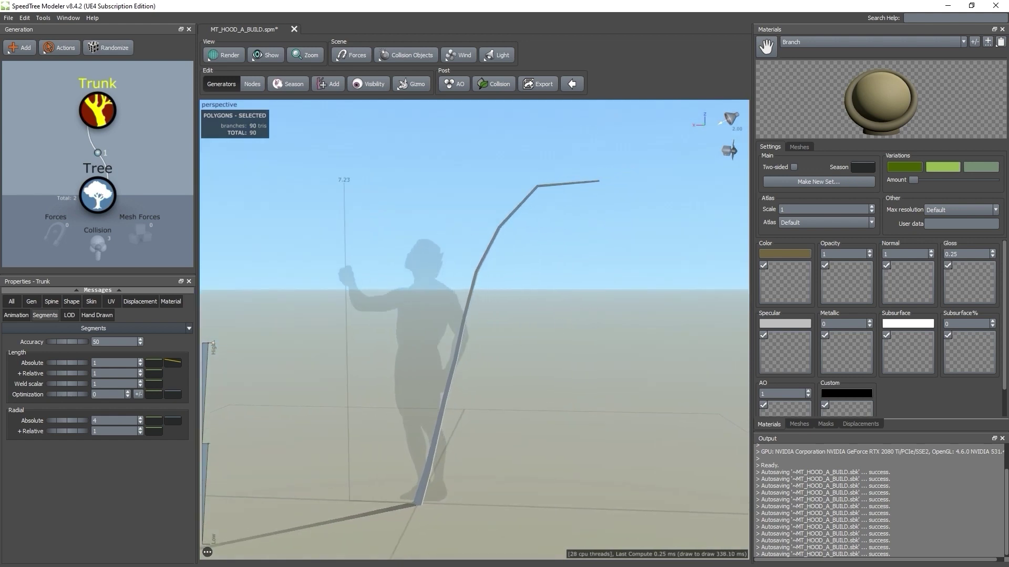
{"action": "left_click", "coordinate": [114, 362]}
{"action": "type", "text": "22"}
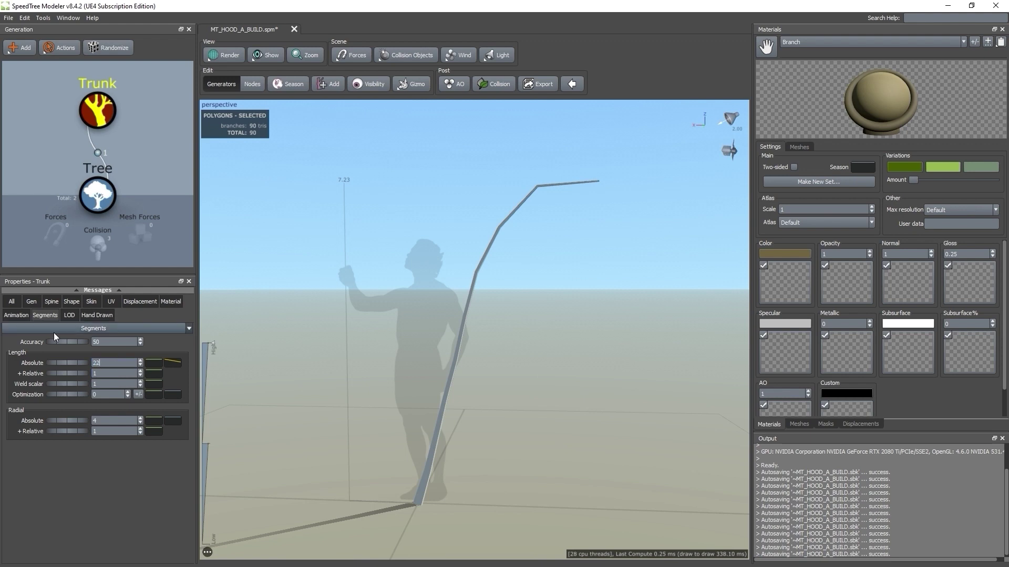
{"action": "key", "text": "Return"}
{"action": "scroll", "coordinate": [667, 272], "scroll_direction": "up", "scroll_amount": 1}
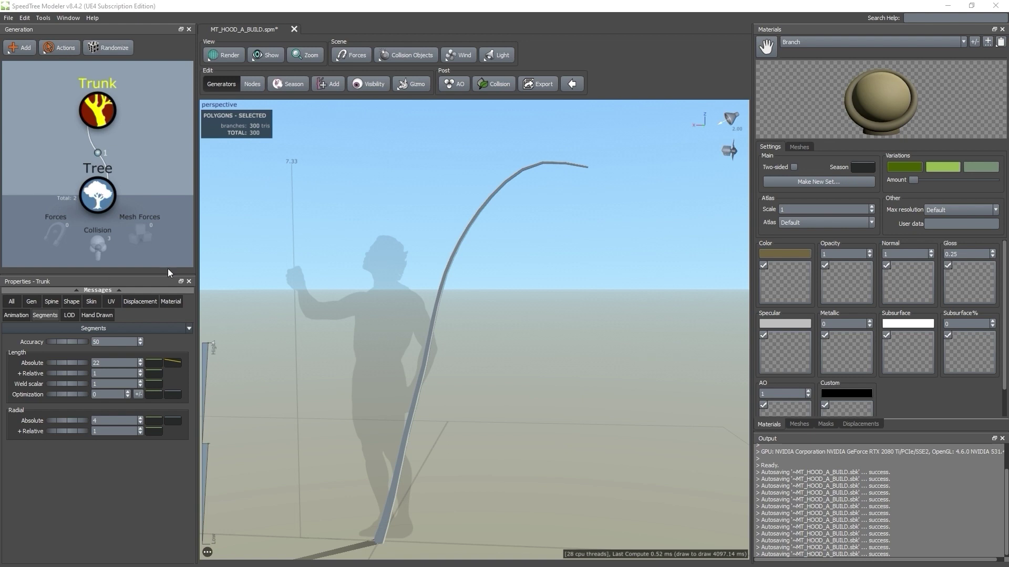
Flatten the trunk's radius profile curve so it starts near 0.028
{"action": "left_click", "coordinate": [90, 303]}
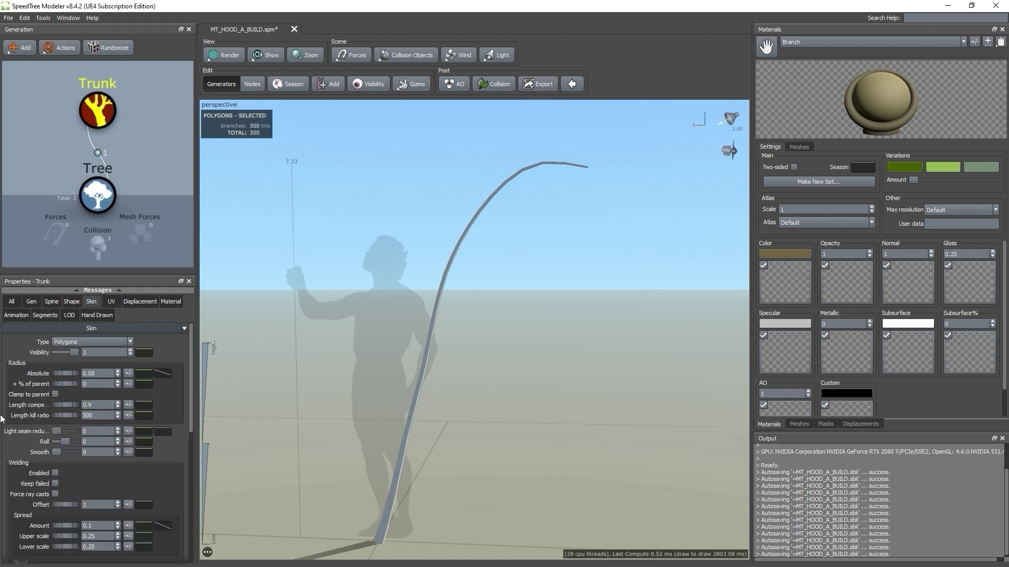
{"action": "left_click", "coordinate": [163, 373]}
{"action": "left_click_drag", "start_coordinate": [226, 374], "coordinate": [613, 310]}
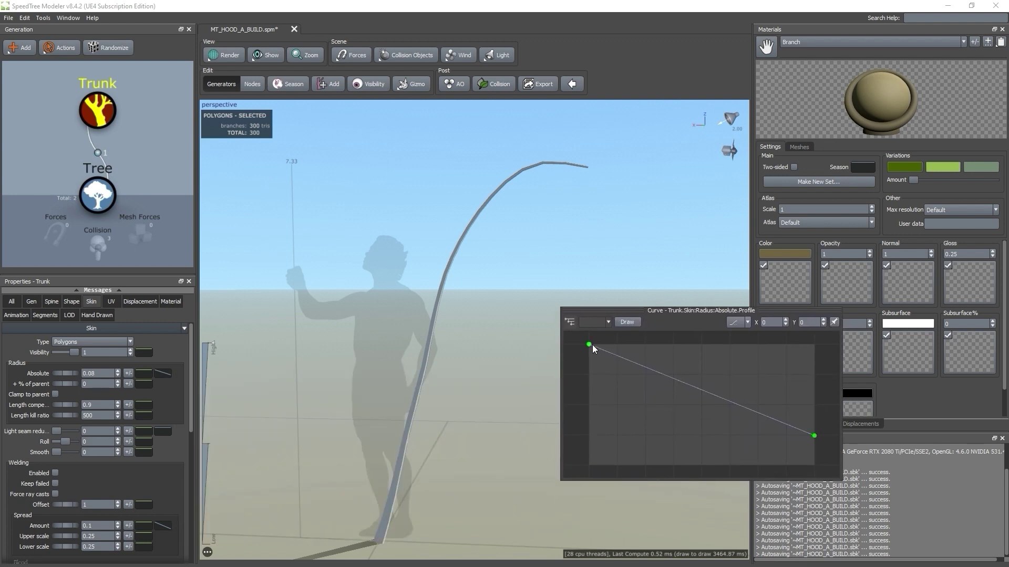
{"action": "left_click_drag", "start_coordinate": [591, 346], "coordinate": [595, 424]}
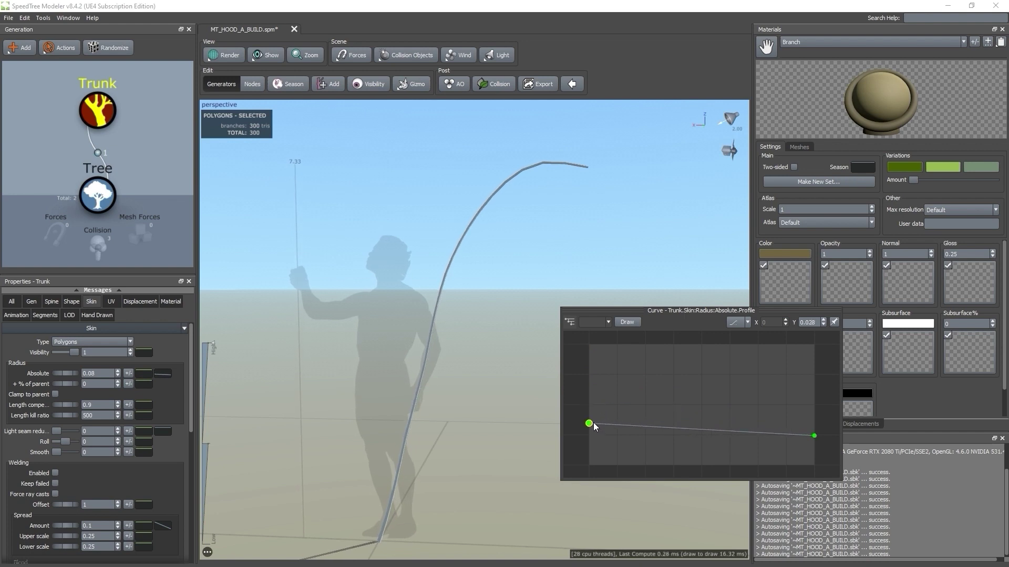
{"action": "left_click_drag", "start_coordinate": [442, 434], "coordinate": [415, 359]}
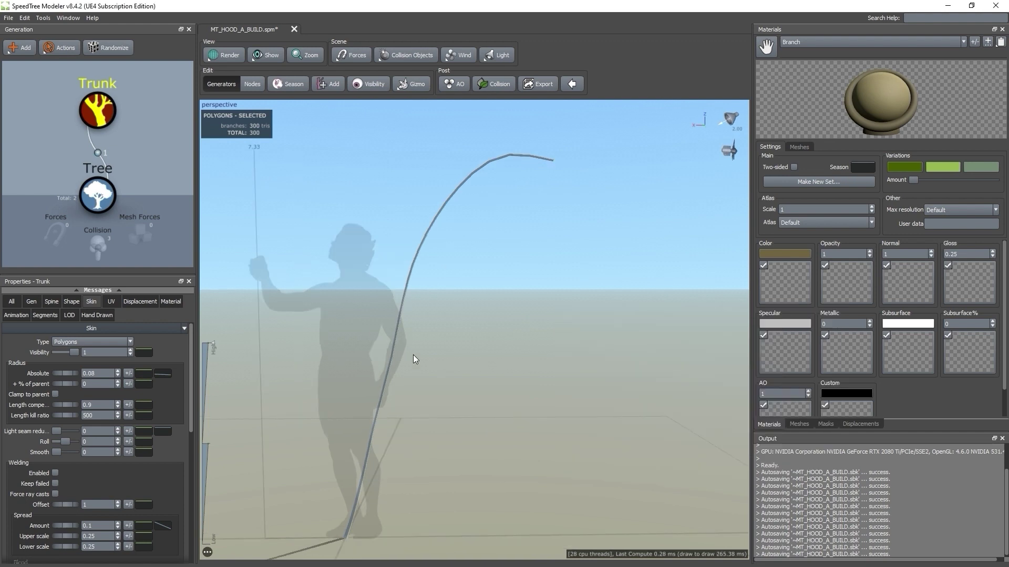
{"action": "scroll", "coordinate": [72, 213], "scroll_direction": "up", "scroll_amount": 5}
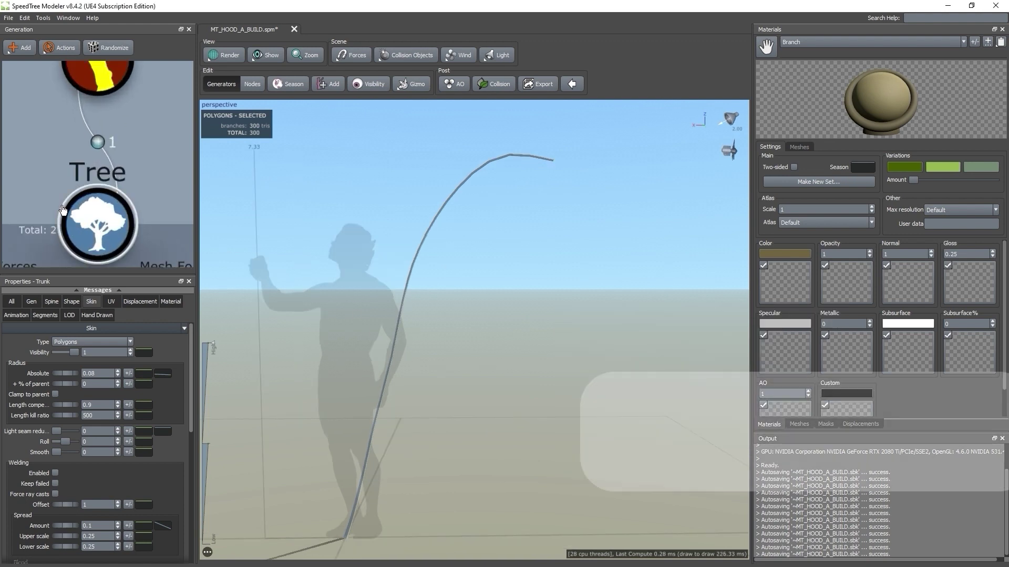
{"action": "scroll", "coordinate": [100, 239], "scroll_direction": "down", "scroll_amount": 5}
Add Little Branches to the trunk with a frequency of 36.92
{"action": "right_click", "coordinate": [97, 136]}
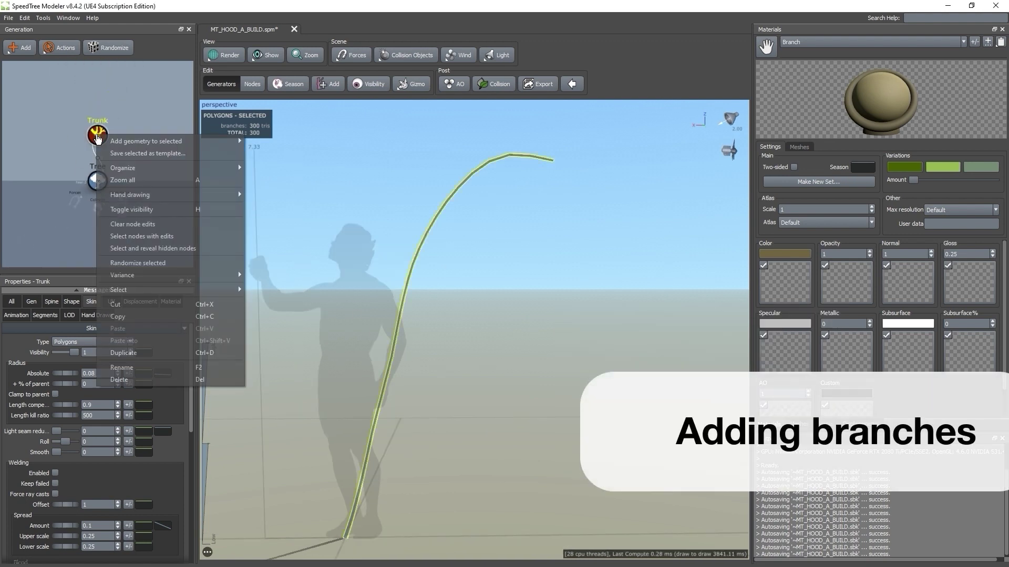
{"action": "mouse_move", "coordinate": [232, 143]}
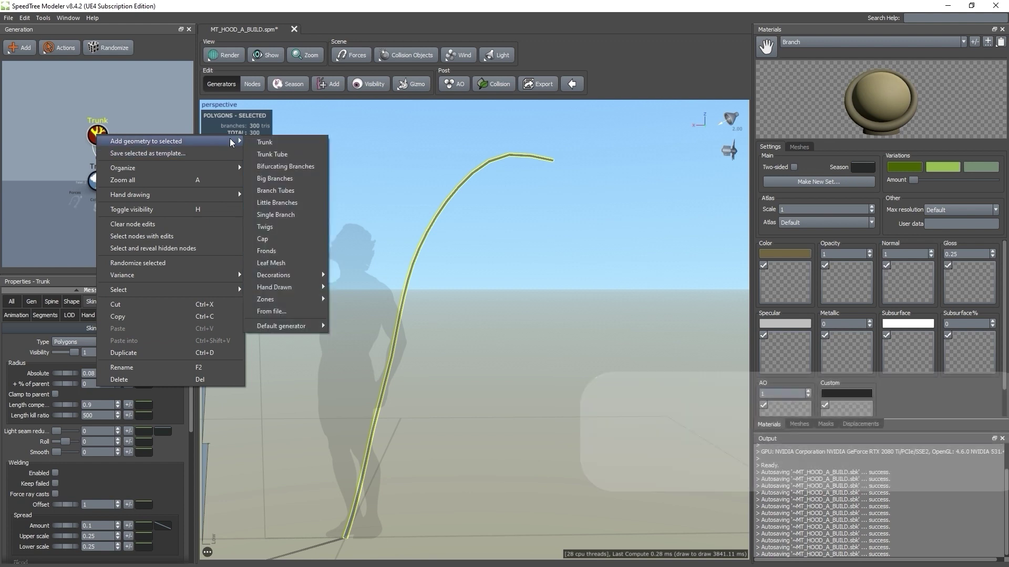
{"action": "left_click", "coordinate": [284, 205]}
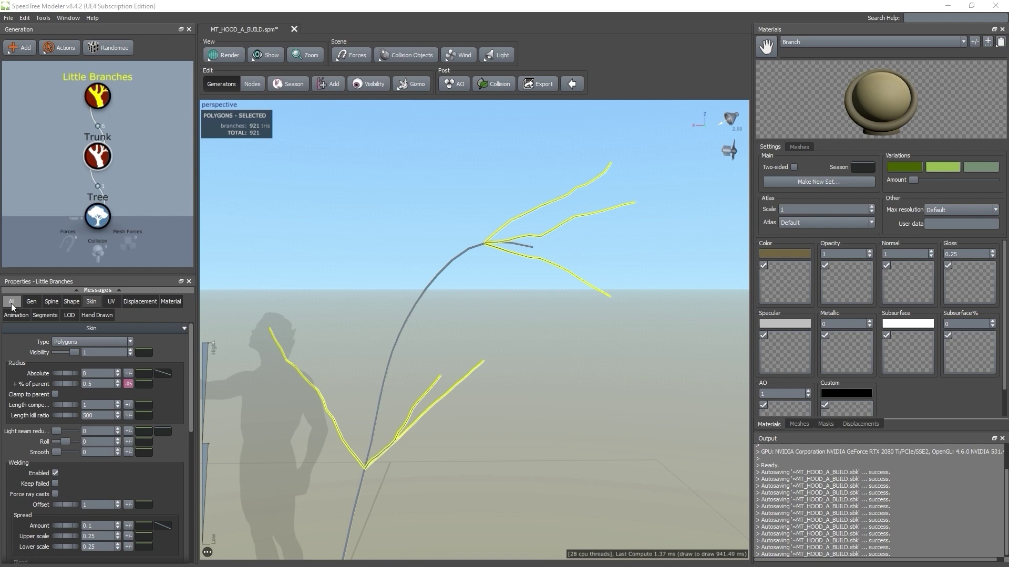
{"action": "left_click", "coordinate": [26, 306]}
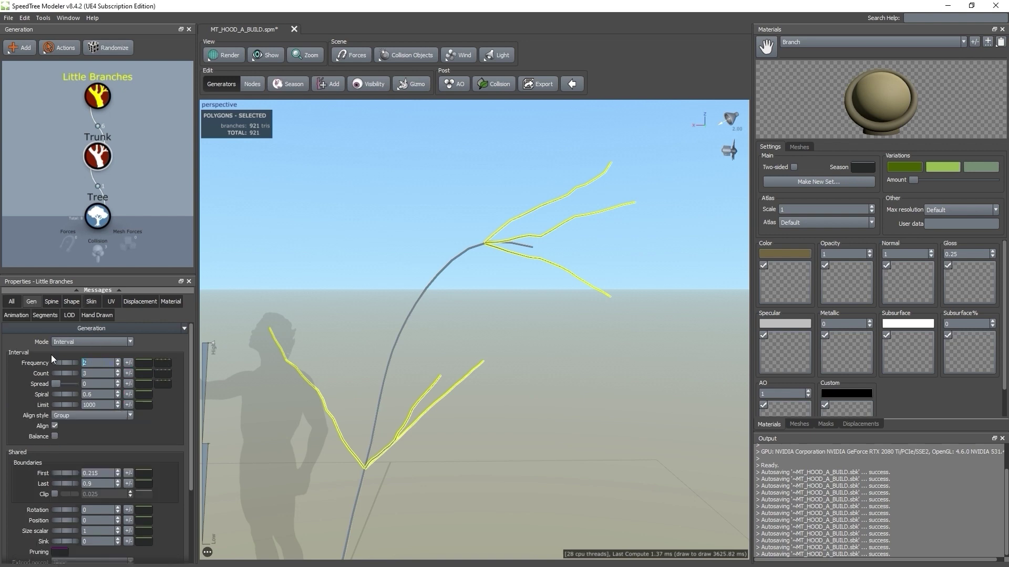
{"action": "type", "text": "36.92"}
{"action": "key", "text": "Return"}
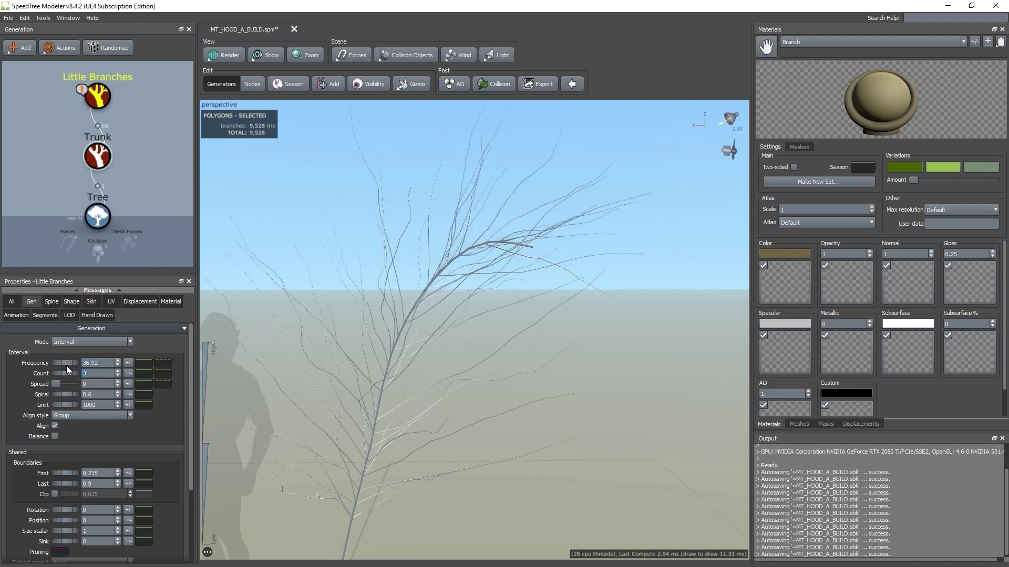
Set the branch count to 2, spread 1, spiral 12.39 and limit 996
{"action": "type", "text": "2"}
{"action": "key", "text": "Tab"}
{"action": "type", "text": "1"}
{"action": "key", "text": "Return"}
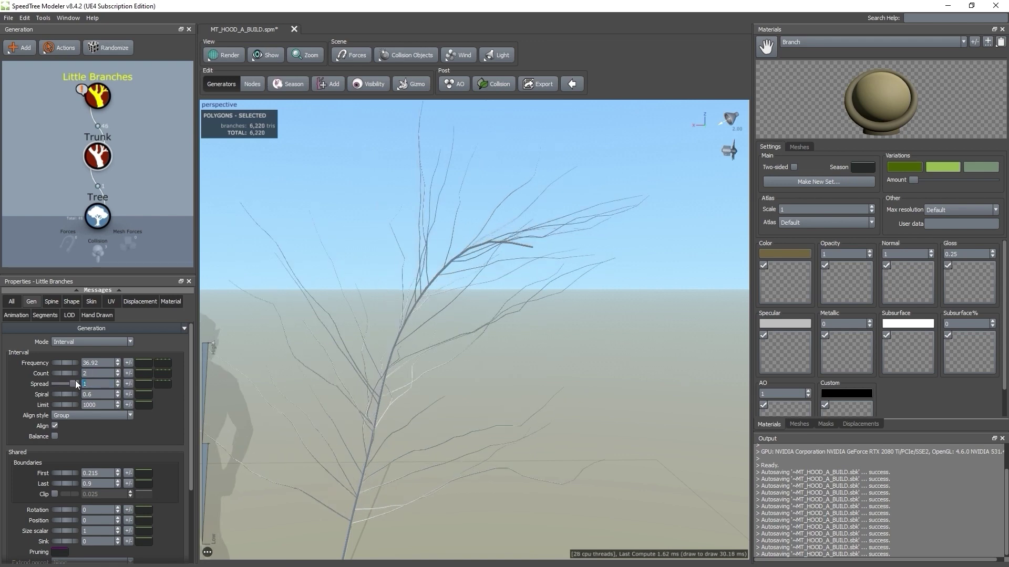
{"action": "key", "text": "Tab"}
{"action": "type", "text": "12"}
{"action": "key", "text": "Tab"}
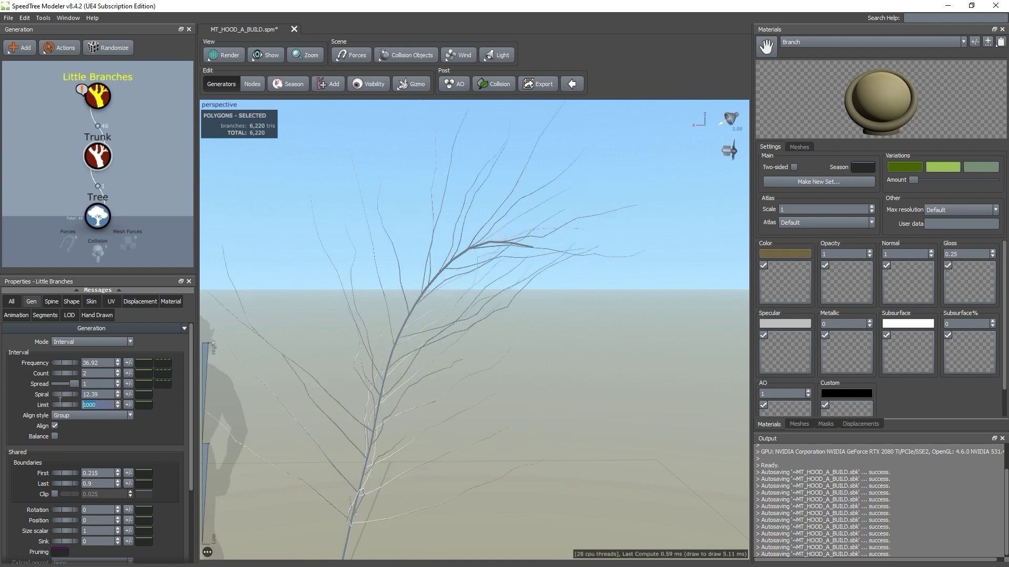
{"action": "type", "text": "996"}
{"action": "key", "text": "Return"}
Set the first generation boundary to 0.135
{"action": "left_click", "coordinate": [90, 473]}
{"action": "type", "text": ".01"}
{"action": "key", "text": "BackSpace"}
{"action": "key", "text": "BackSpace"}
{"action": "type", "text": "135"}
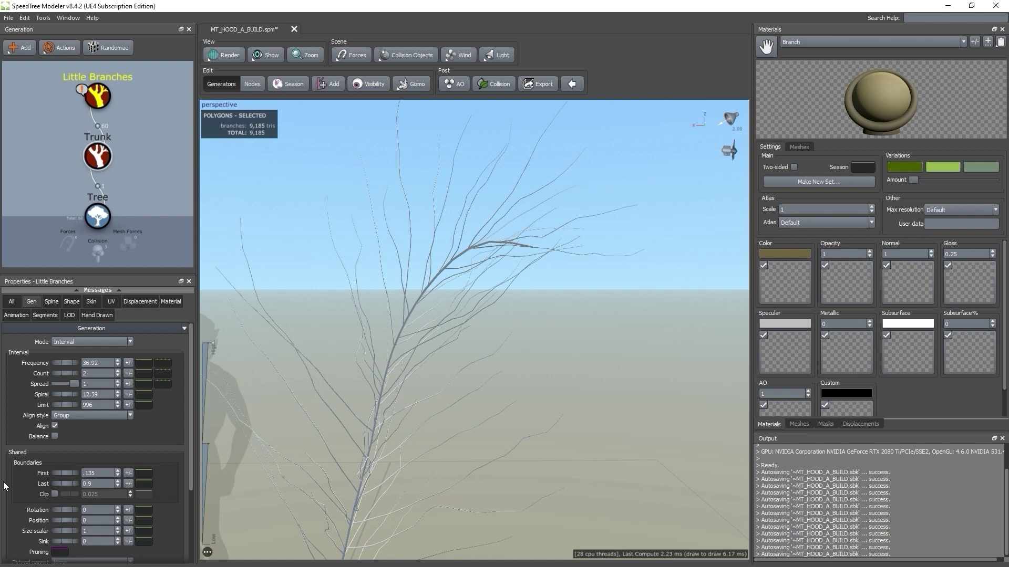
{"action": "key", "text": "Return"}
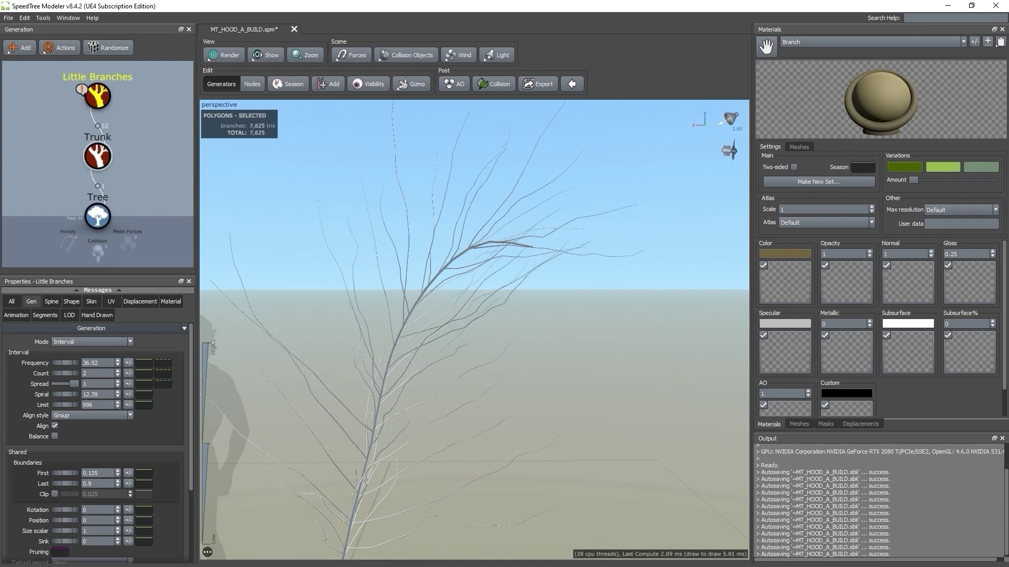
Set little branch length to 0% of parent and absolute 0.82
{"action": "left_click", "coordinate": [56, 303]}
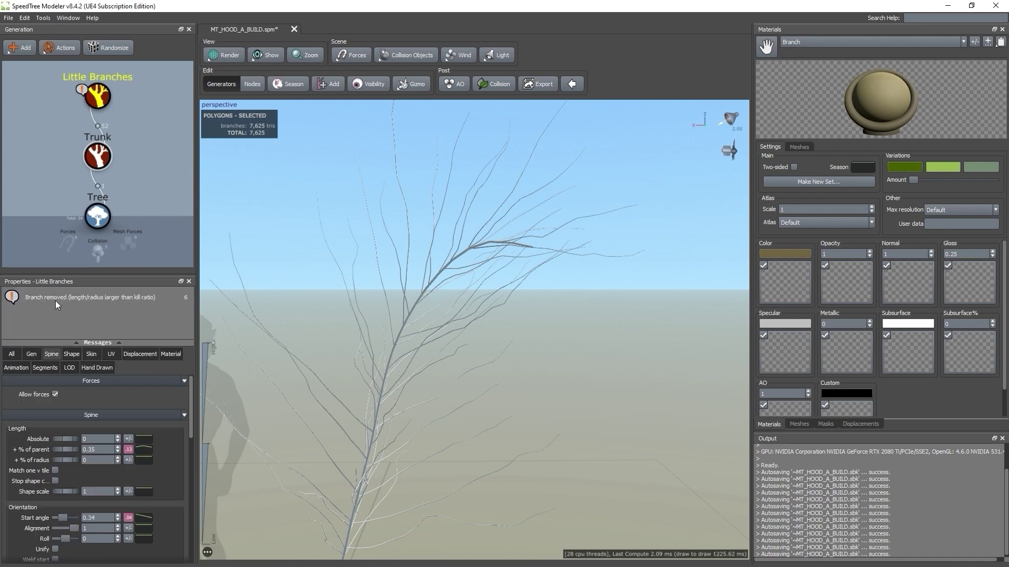
{"action": "scroll", "coordinate": [18, 452], "scroll_direction": "down", "scroll_amount": 2}
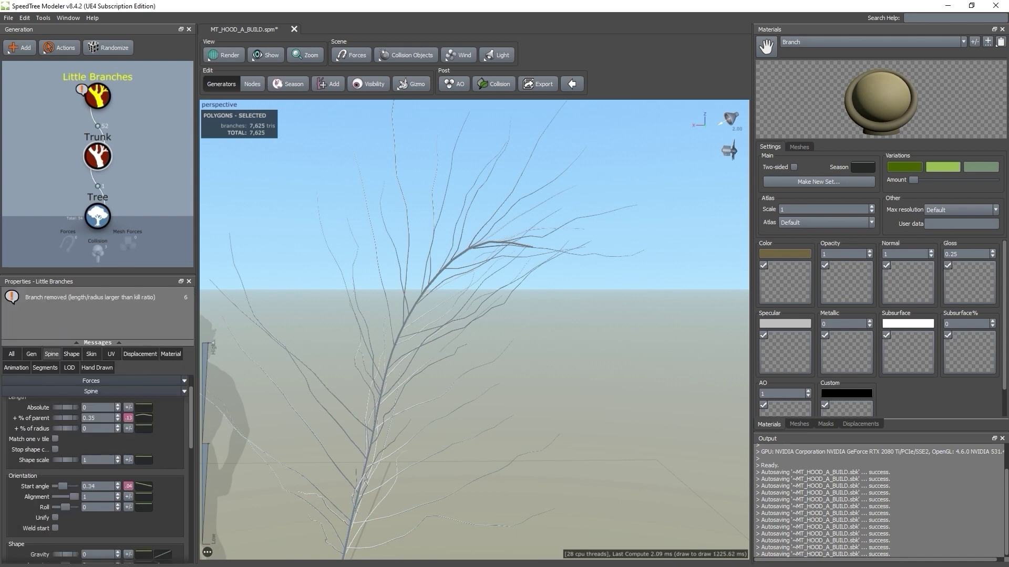
{"action": "key", "text": "BackSpace"}
{"action": "key", "text": "BackSpace"}
{"action": "key", "text": "BackSpace"}
{"action": "key", "text": "Return"}
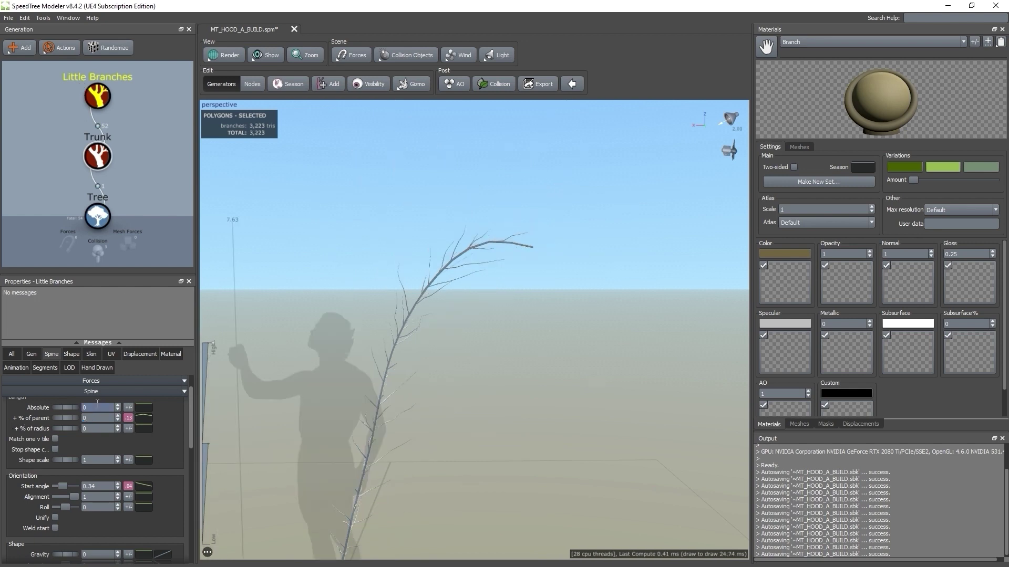
{"action": "double_click", "coordinate": [97, 404]}
{"action": "type", "text": ".82"}
{"action": "key", "text": "Return"}
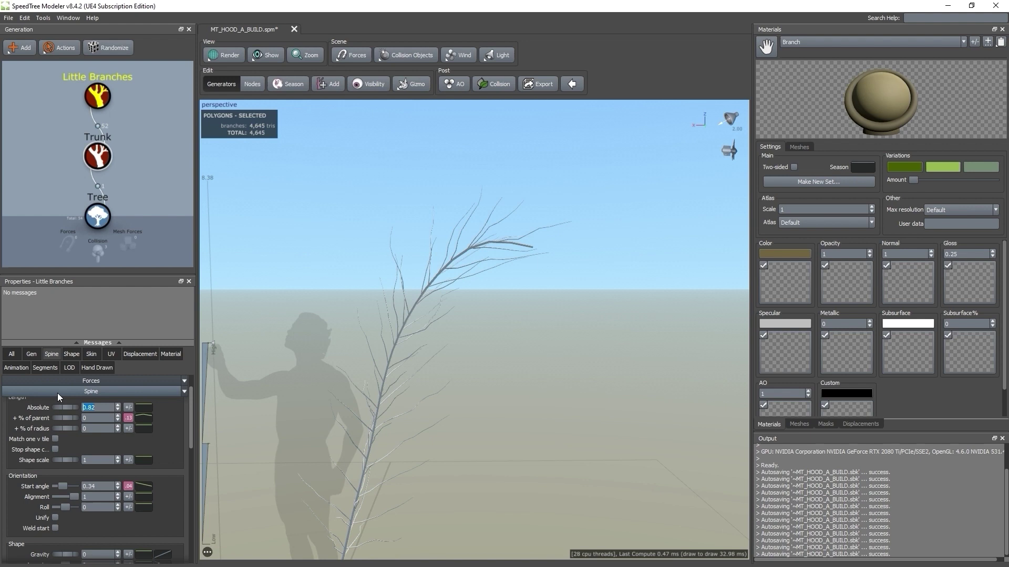
Shape the absolute length curve: lower the start point and raise a new midpoint
{"action": "left_click", "coordinate": [139, 407]}
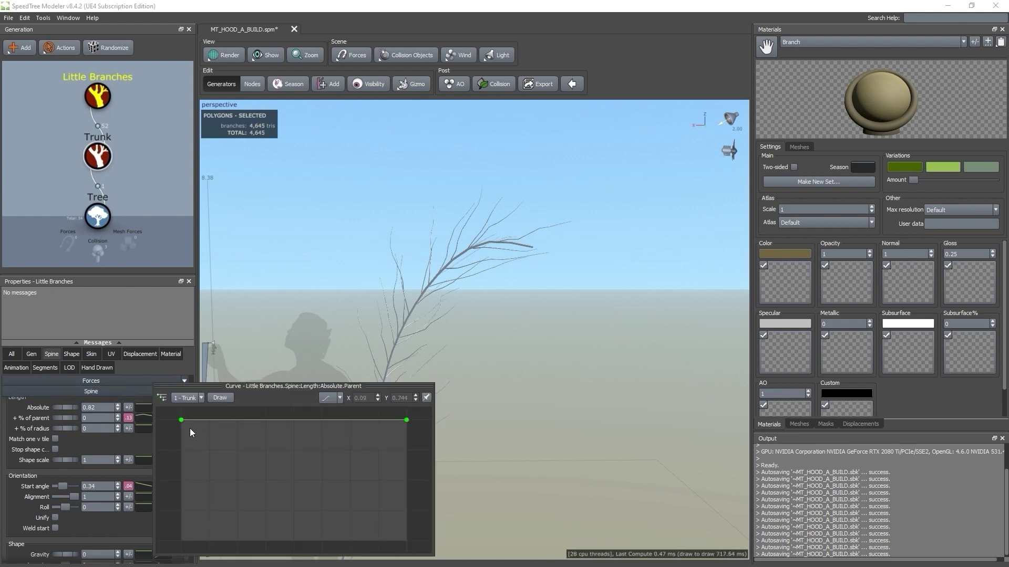
{"action": "left_click_drag", "start_coordinate": [181, 421], "coordinate": [182, 455]}
{"action": "left_click_drag", "start_coordinate": [183, 387], "coordinate": [649, 259]}
{"action": "left_click_drag", "start_coordinate": [596, 336], "coordinate": [593, 372]}
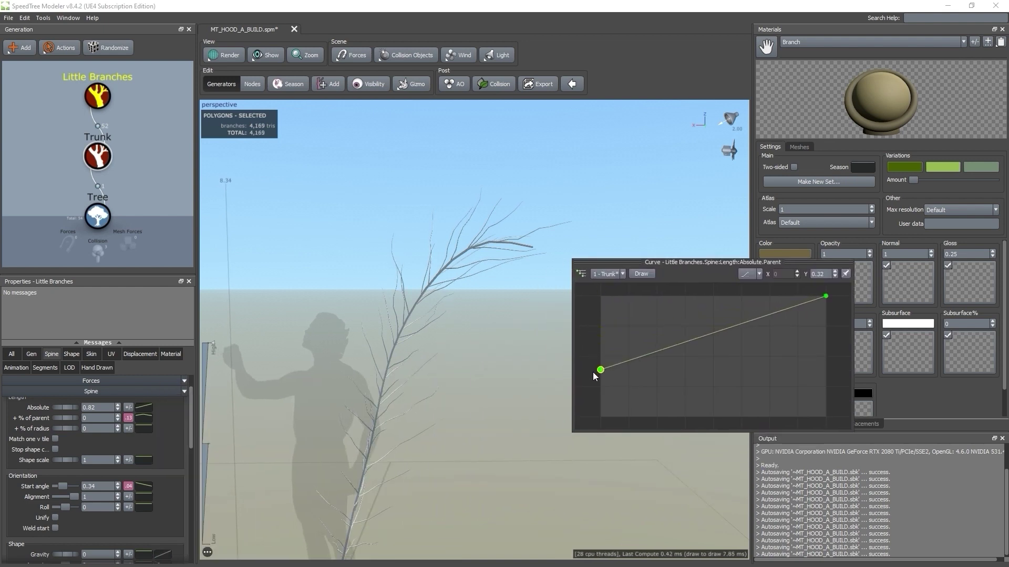
{"action": "left_click", "coordinate": [717, 331]}
{"action": "left_click_drag", "start_coordinate": [716, 332], "coordinate": [729, 307]}
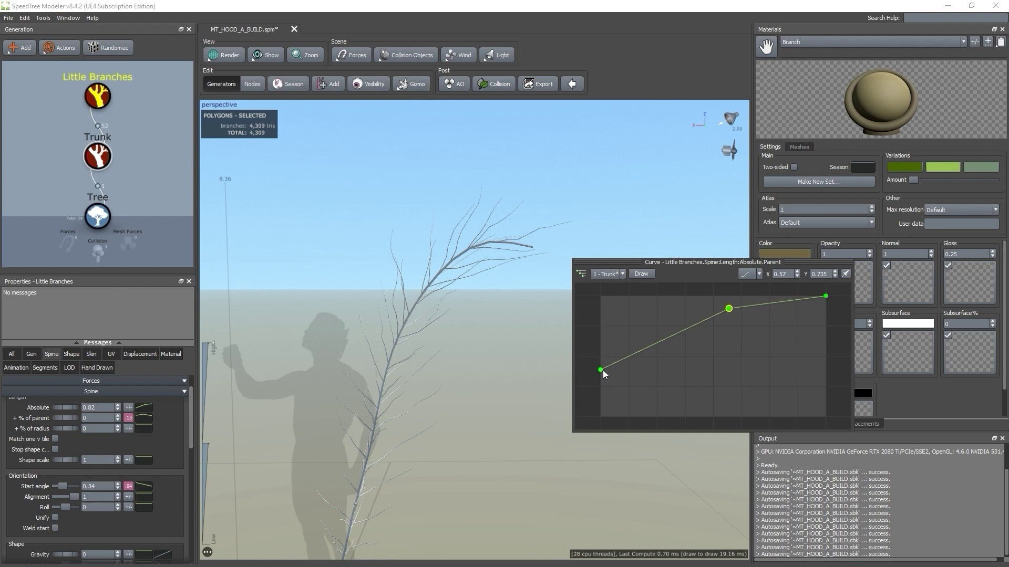
{"action": "left_click_drag", "start_coordinate": [603, 373], "coordinate": [604, 392]}
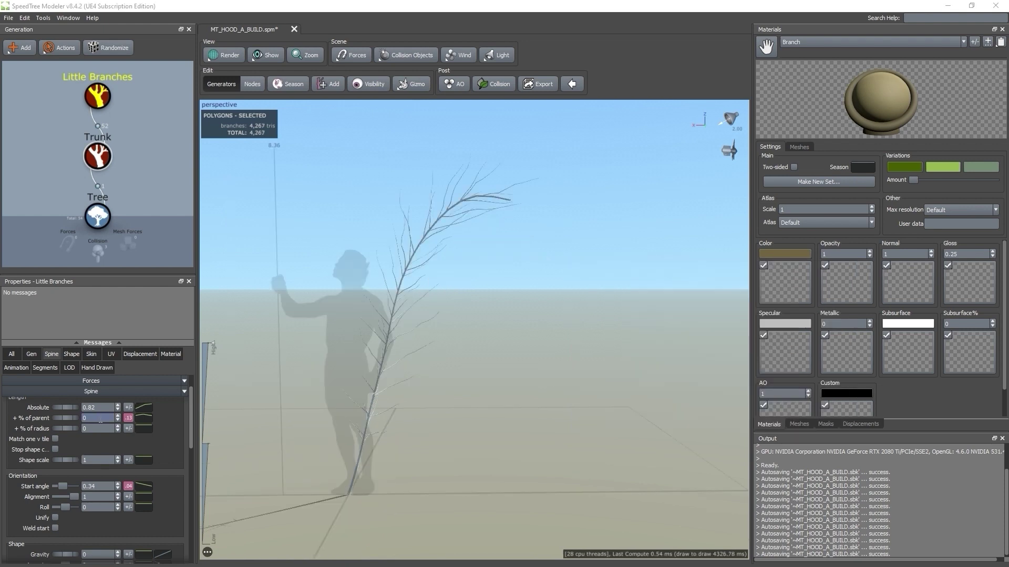
Give the little branches start angle 0.489 and roll -0.288, then orbit to inspect
{"action": "left_click", "coordinate": [42, 477]}
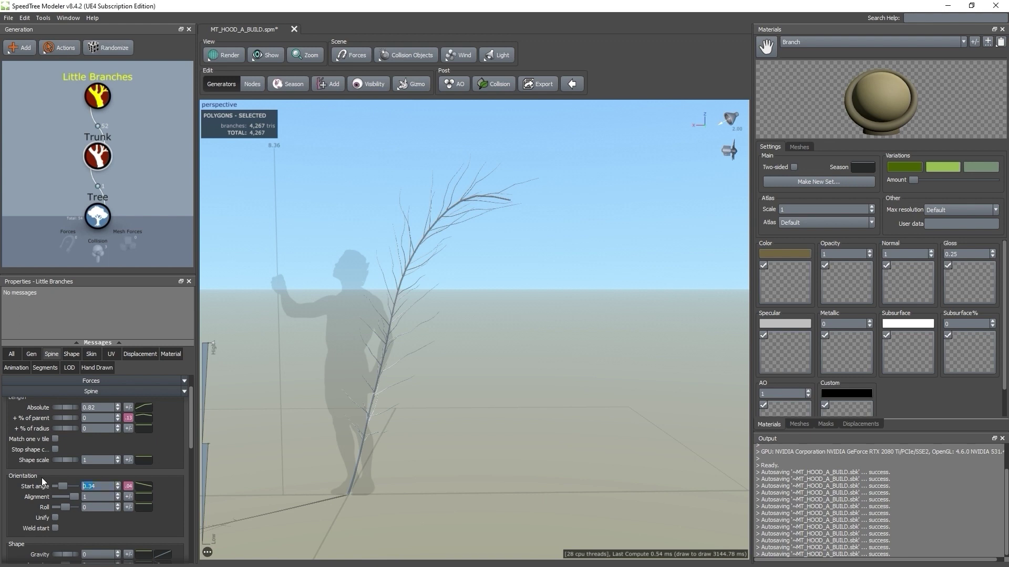
{"action": "type", "text": ".489"}
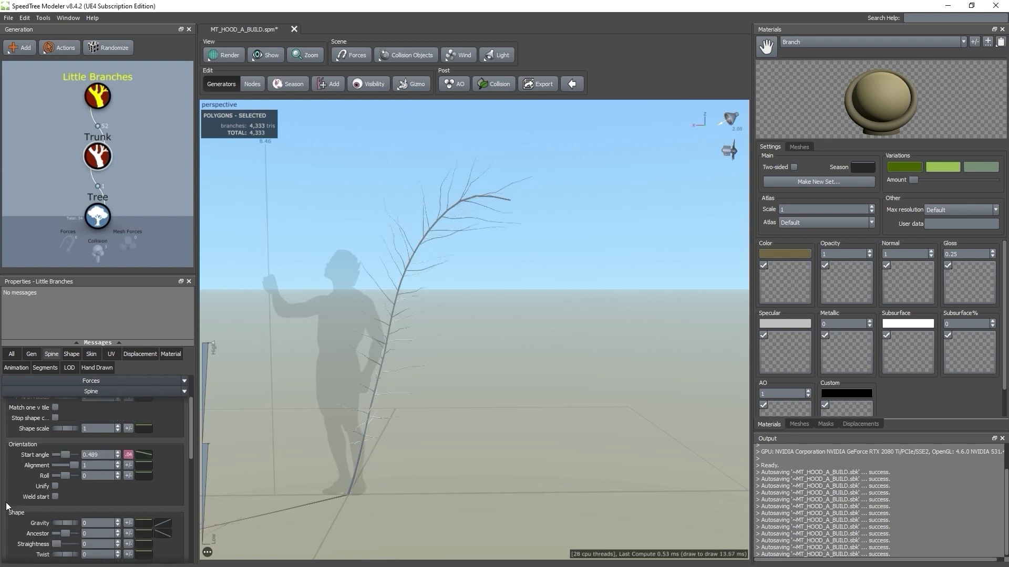
{"action": "scroll", "coordinate": [92, 472], "scroll_direction": "down", "scroll_amount": 1}
{"action": "left_click", "coordinate": [93, 473]}
{"action": "type", "text": "-0.288"}
{"action": "key", "text": "Return"}
{"action": "left_click_drag", "start_coordinate": [213, 364], "coordinate": [429, 440]}
{"action": "scroll", "coordinate": [17, 484], "scroll_direction": "down", "scroll_amount": 2}
{"action": "scroll", "coordinate": [17, 480], "scroll_direction": "down", "scroll_amount": 2}
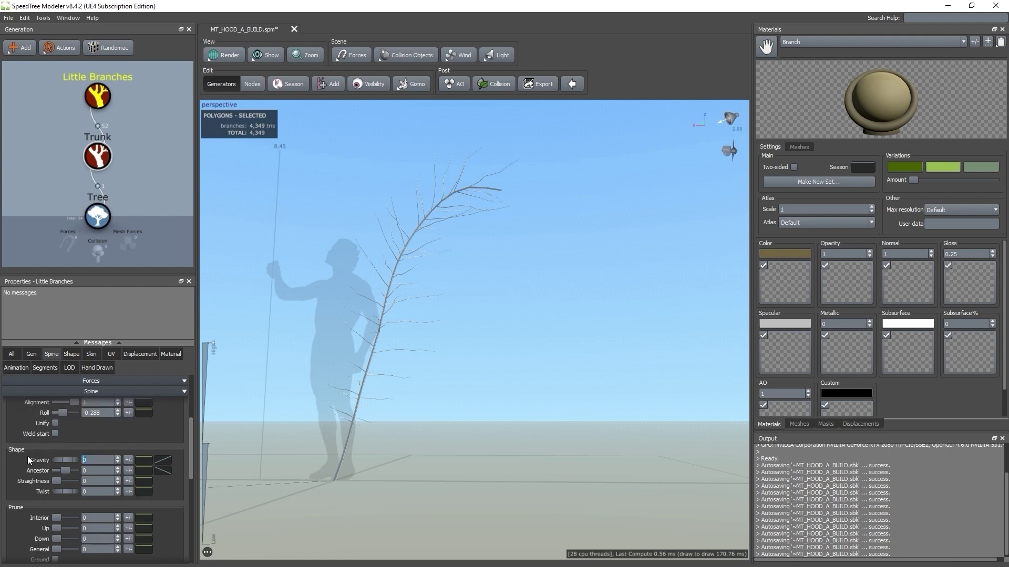
Set little branch gravity 0.02, ancestor 0.022 and twist -0.25
{"action": "type", "text": "0.02"}
{"action": "key", "text": "Tab"}
{"action": "type", "text": ".0"}
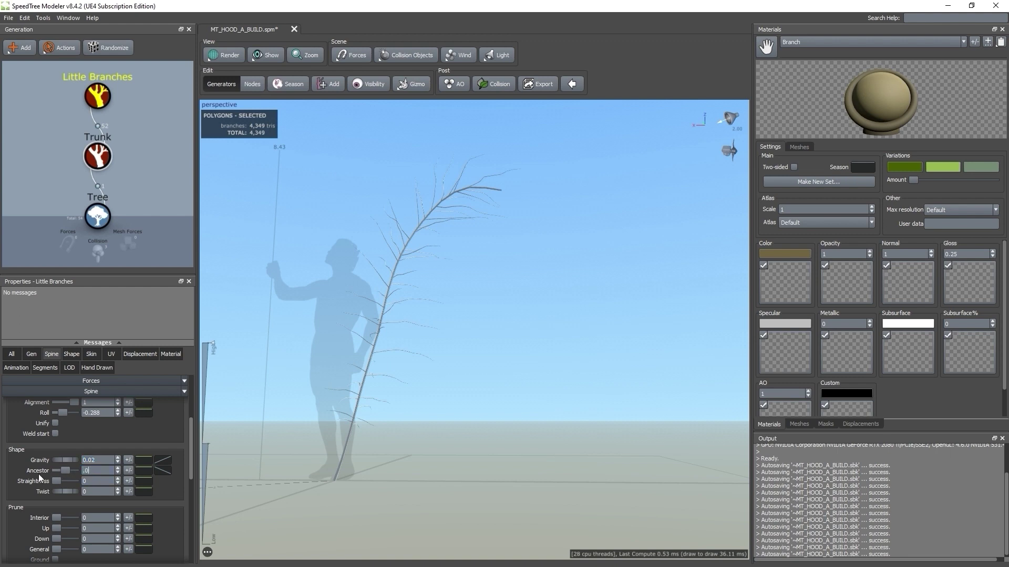
{"action": "type", "text": "22"}
{"action": "key", "text": "Tab"}
{"action": "key", "text": "Tab"}
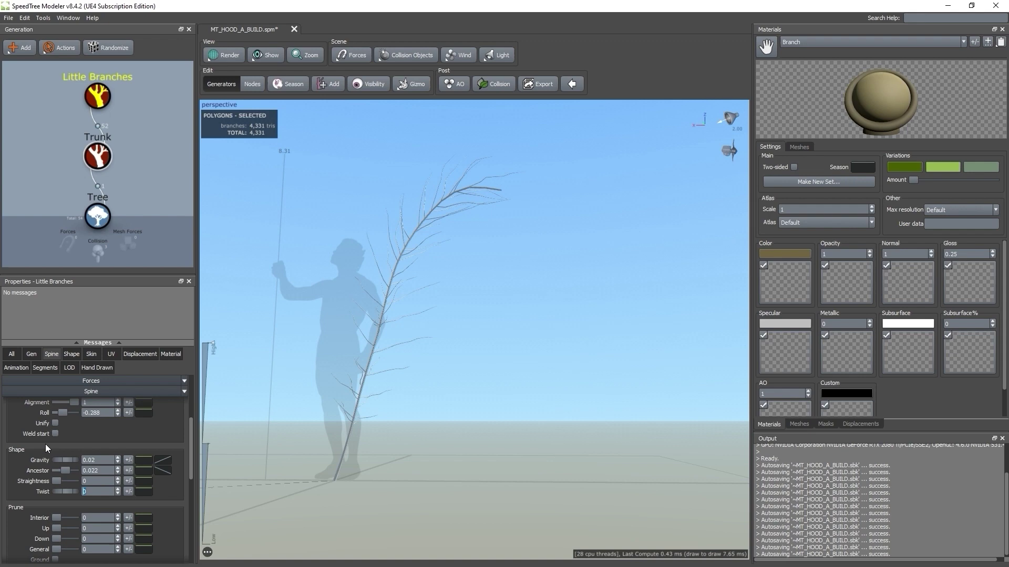
{"action": "type", "text": "-0.25"}
{"action": "key", "text": "Return"}
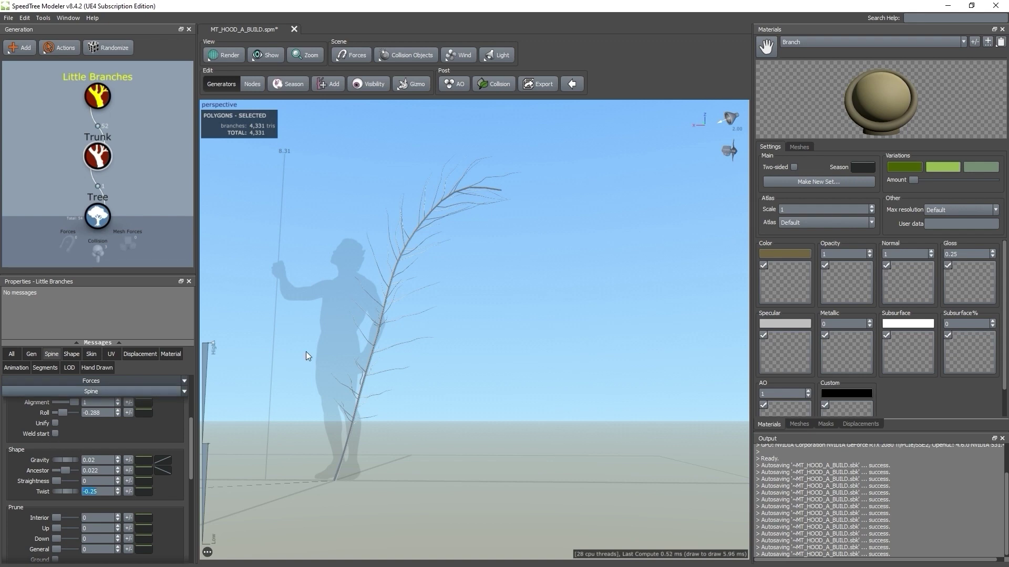
{"action": "scroll", "coordinate": [88, 486], "scroll_direction": "down", "scroll_amount": 5}
Set early noise threshold 0.5, early amount 0.2 and turbulence 1.34
{"action": "type", "text": "0.55"}
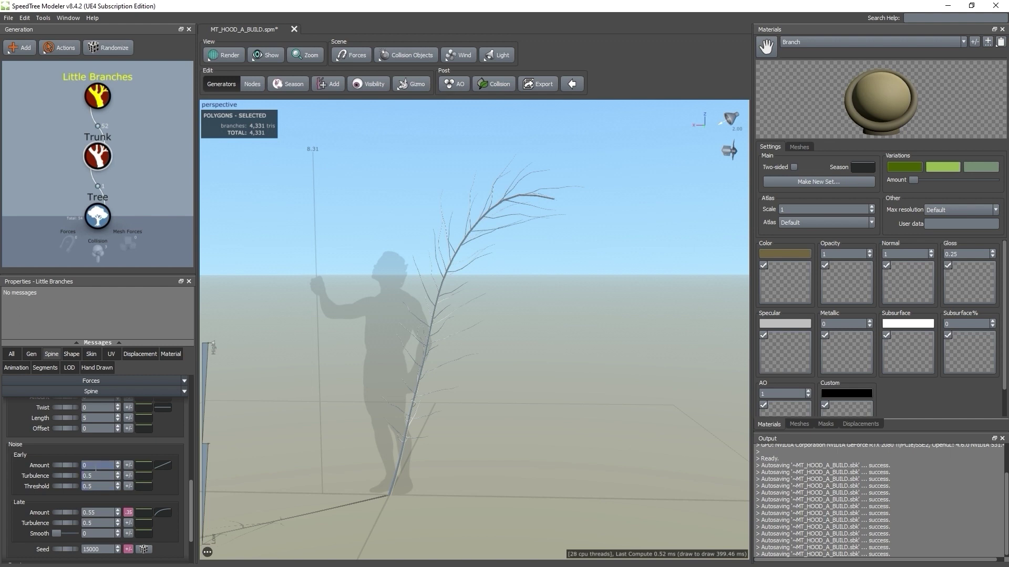
{"action": "left_click", "coordinate": [98, 465]}
{"action": "left_click_drag", "start_coordinate": [68, 465], "coordinate": [97, 491]}
{"action": "left_click_drag", "start_coordinate": [38, 469], "coordinate": [40, 470]}
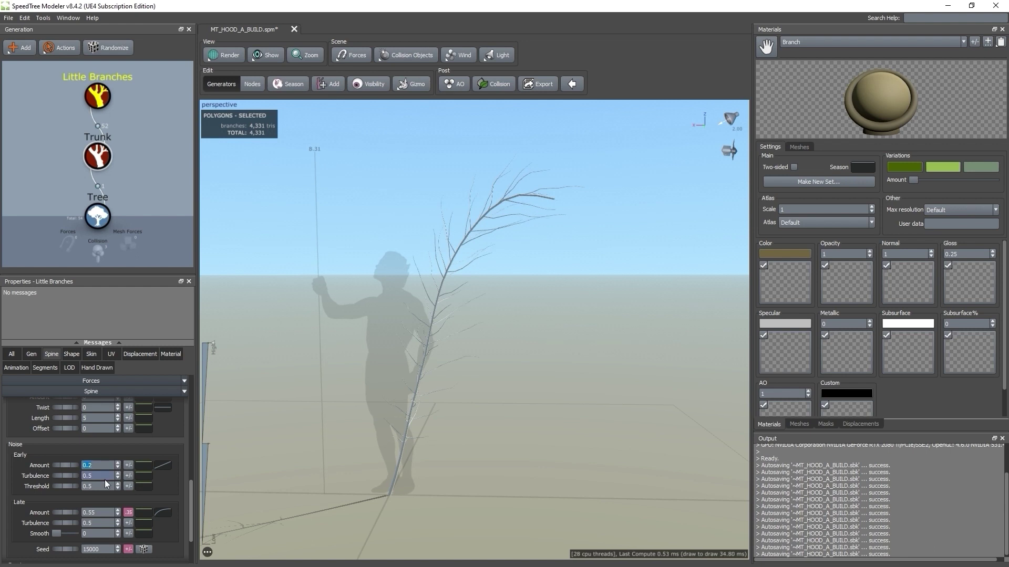
{"action": "left_click_drag", "start_coordinate": [62, 476], "coordinate": [31, 473]}
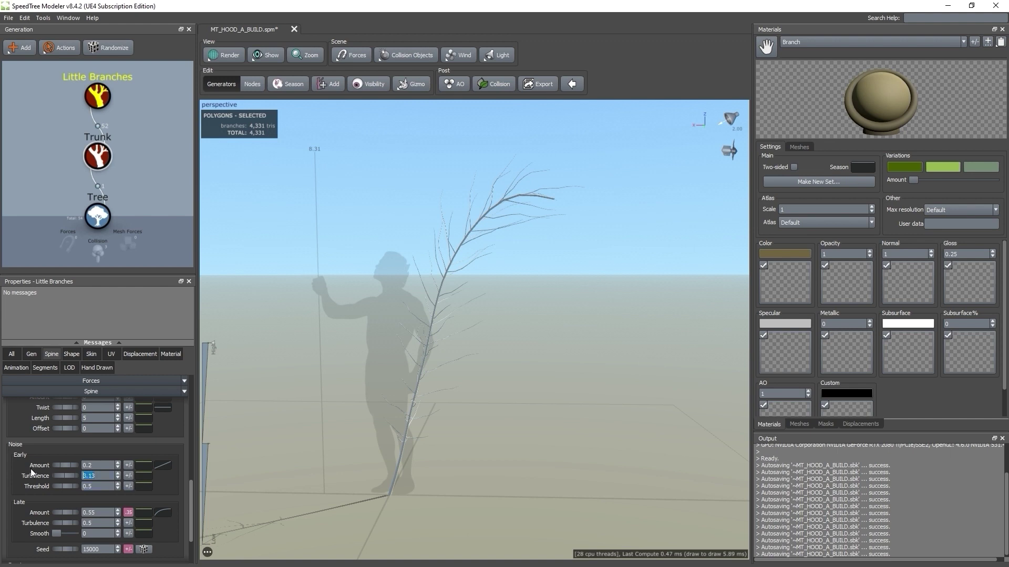
{"action": "type", "text": "."}
{"action": "type", "text": ".34"}
Set late noise amount to 0.59 and break chance to 0.733
{"action": "scroll", "coordinate": [33, 491], "scroll_direction": "down", "scroll_amount": 2}
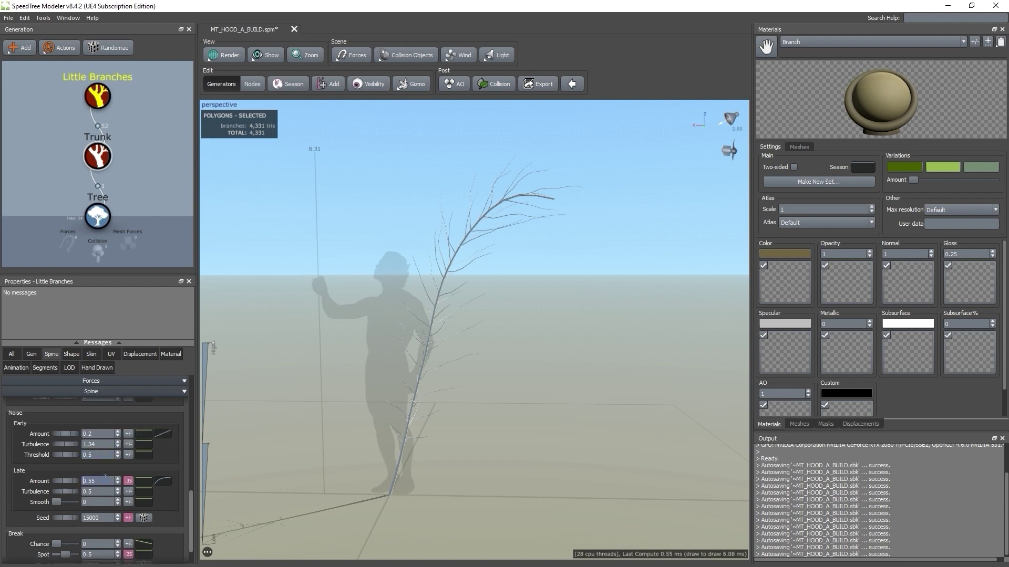
{"action": "type", "text": ".59"}
{"action": "key", "text": "Return"}
{"action": "scroll", "coordinate": [17, 493], "scroll_direction": "down", "scroll_amount": 2}
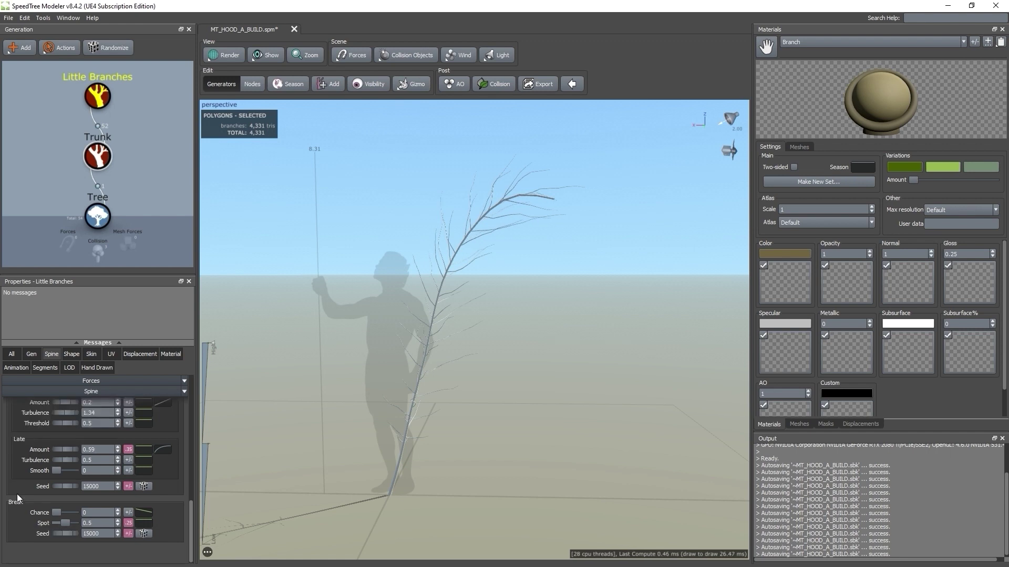
{"action": "scroll", "coordinate": [17, 494], "scroll_direction": "down", "scroll_amount": 1}
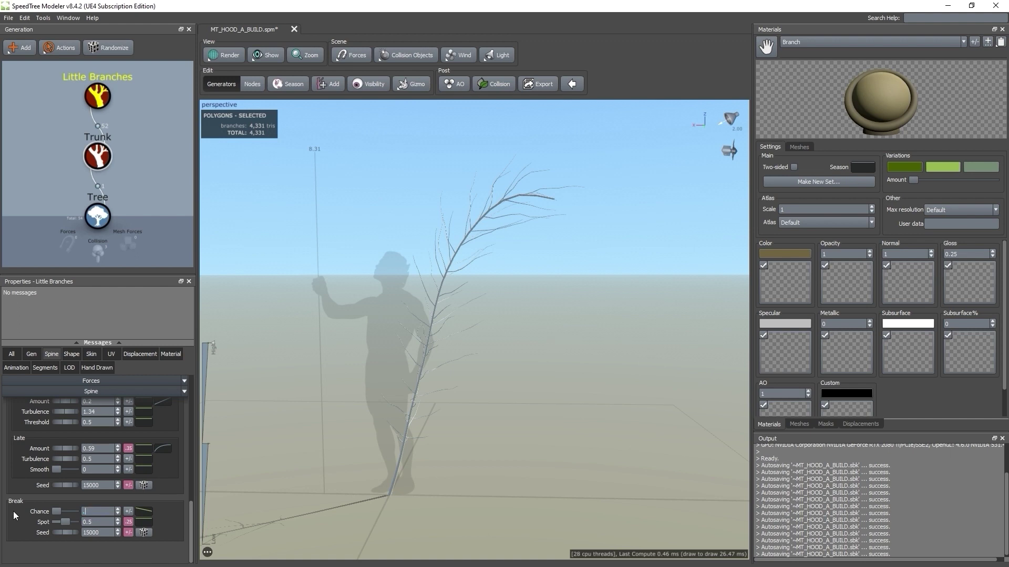
{"action": "type", "text": ".733"}
{"action": "key", "text": "Return"}
Orbit and zoom the viewport in on the little-branch meshes
{"action": "left_click_drag", "start_coordinate": [658, 443], "coordinate": [666, 421]}
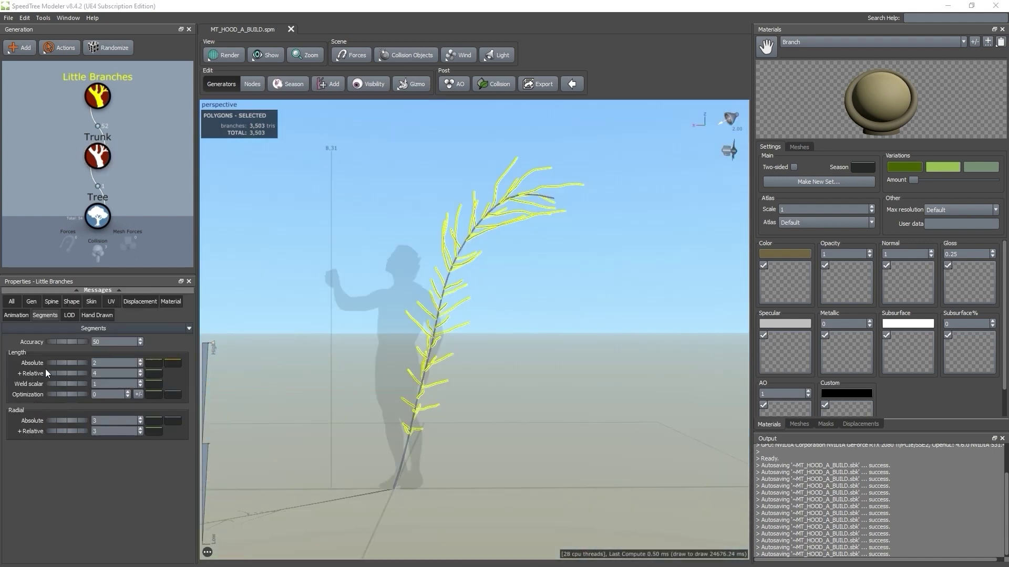
{"action": "scroll", "coordinate": [442, 290], "scroll_direction": "up", "scroll_amount": 5}
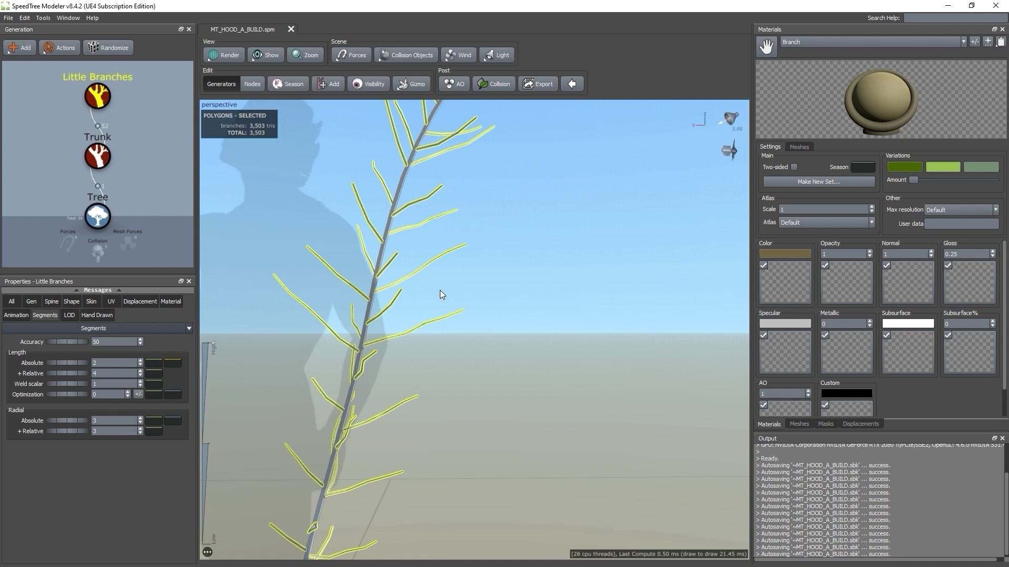
{"action": "scroll", "coordinate": [399, 282], "scroll_direction": "up", "scroll_amount": 5}
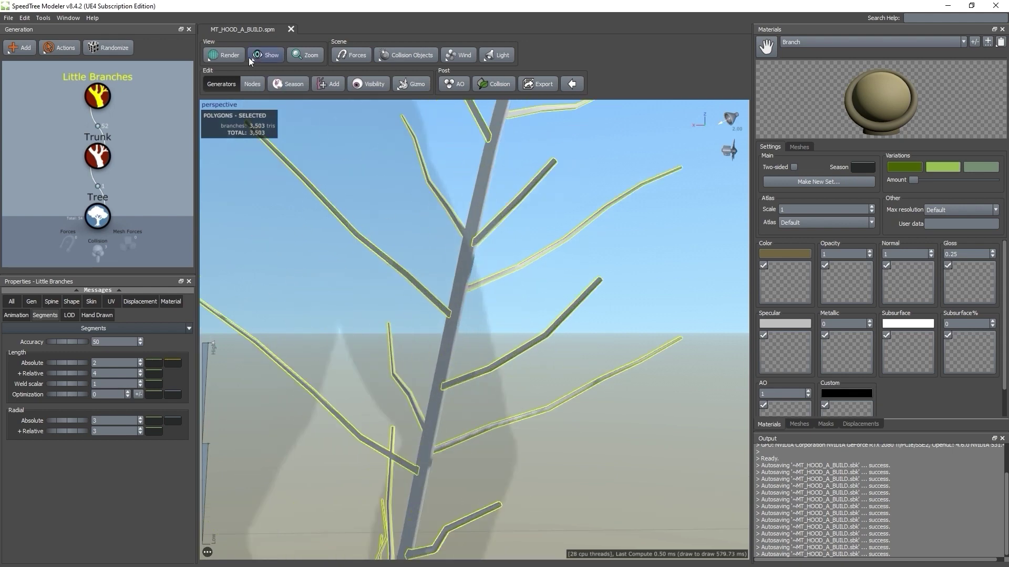
{"action": "left_click", "coordinate": [233, 53]}
{"action": "left_click", "coordinate": [563, 193]}
{"action": "mouse_move", "coordinate": [534, 302]}
{"action": "left_mouse_down"}
{"action": "mouse_move", "coordinate": [533, 318]}
{"action": "mouse_move", "coordinate": [473, 311]}
{"action": "mouse_move", "coordinate": [496, 301]}
{"action": "mouse_move", "coordinate": [475, 317]}
{"action": "mouse_move", "coordinate": [534, 321]}
{"action": "mouse_move", "coordinate": [522, 297]}
{"action": "left_mouse_up"}
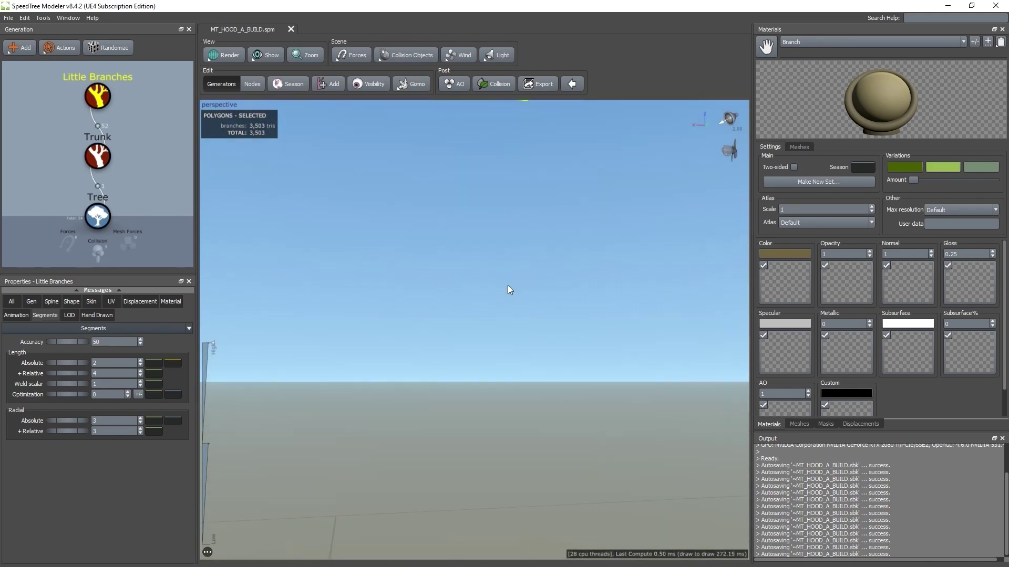
{"action": "scroll", "coordinate": [508, 285], "scroll_direction": "down", "scroll_amount": 5}
{"action": "scroll", "coordinate": [523, 320], "scroll_direction": "up", "scroll_amount": 5}
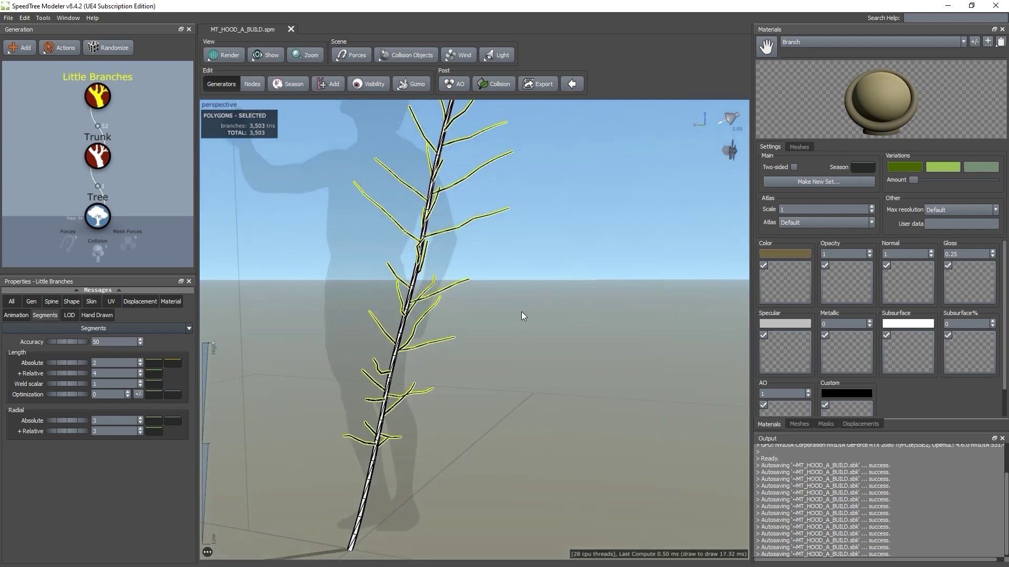
{"action": "scroll", "coordinate": [533, 285], "scroll_direction": "up", "scroll_amount": 2}
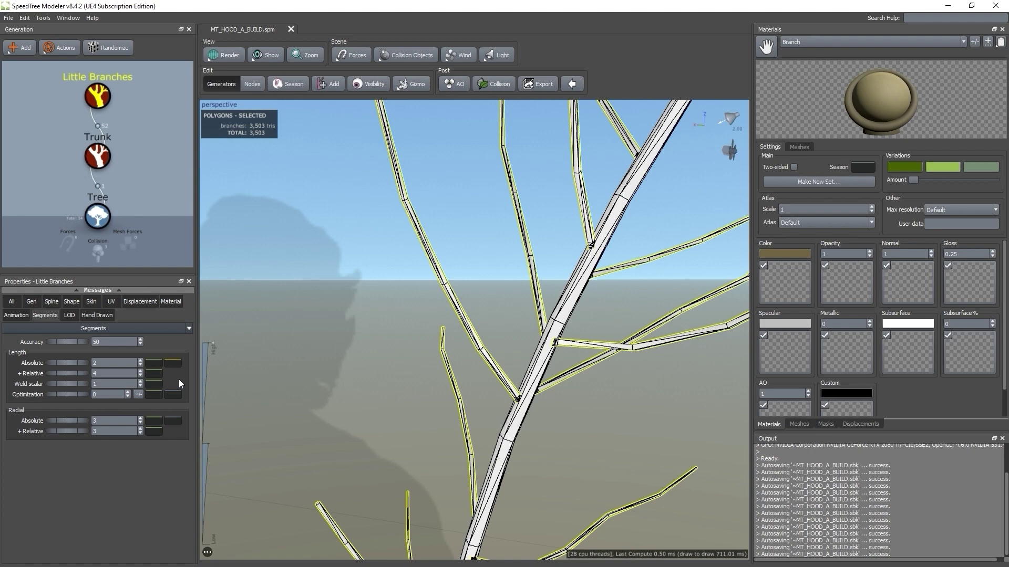
Set the little branches' absolute length segments to 24
{"action": "type", "text": "4"}
{"action": "key", "text": "Return"}
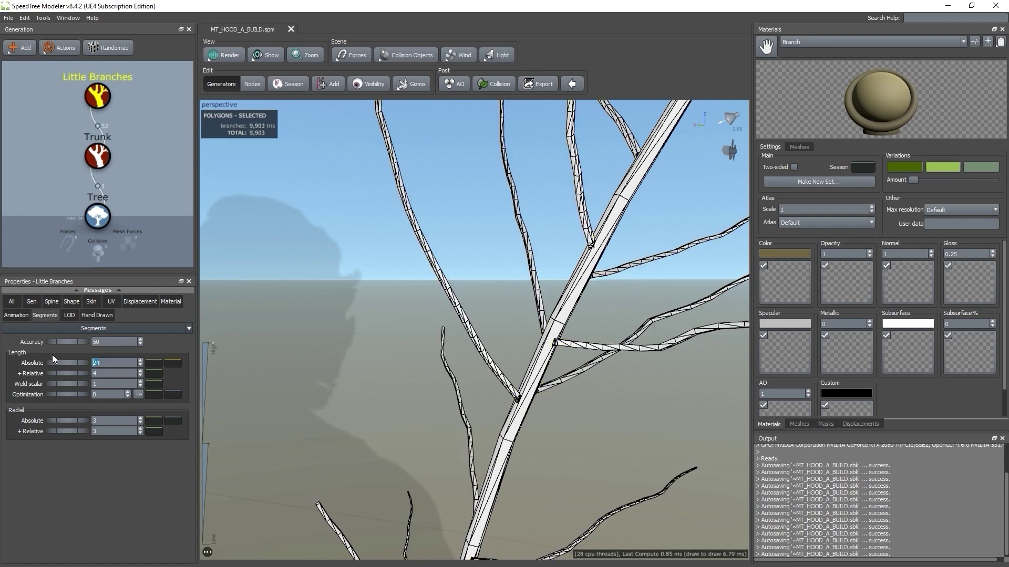
{"action": "scroll", "coordinate": [442, 363], "scroll_direction": "down", "scroll_amount": 6}
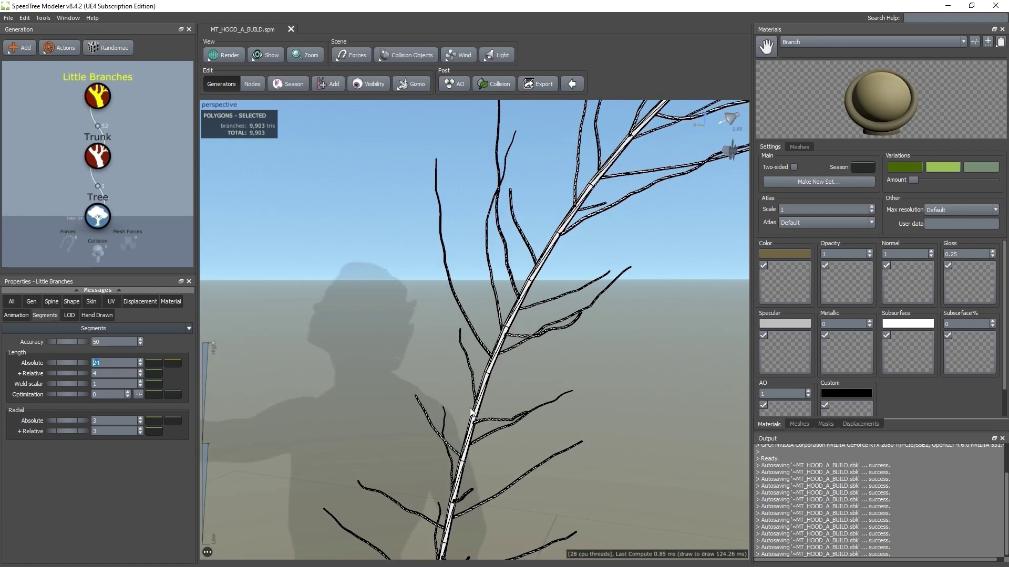
{"action": "scroll", "coordinate": [494, 408], "scroll_direction": "up", "scroll_amount": 8}
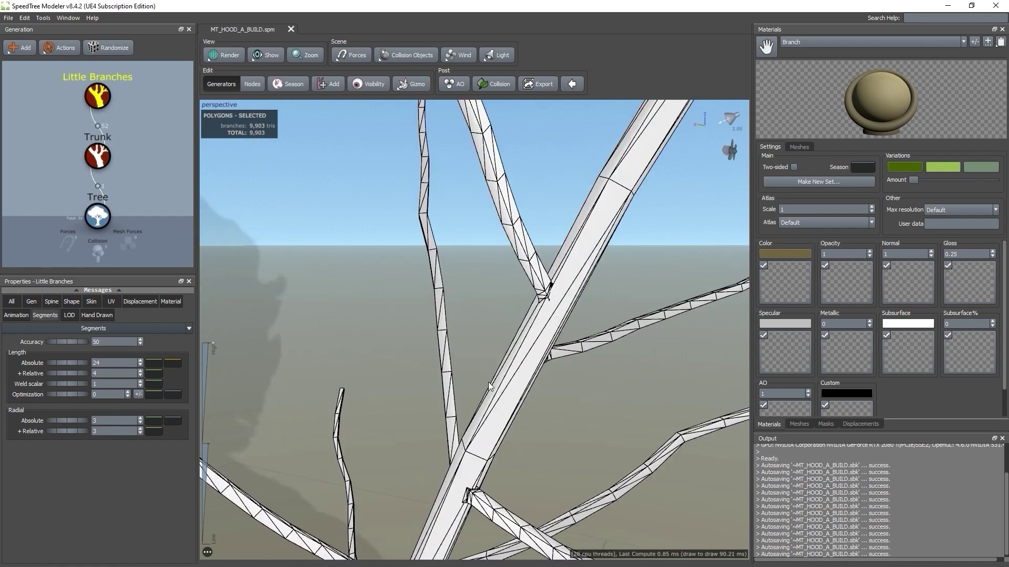
{"action": "scroll", "coordinate": [484, 383], "scroll_direction": "down", "scroll_amount": 6}
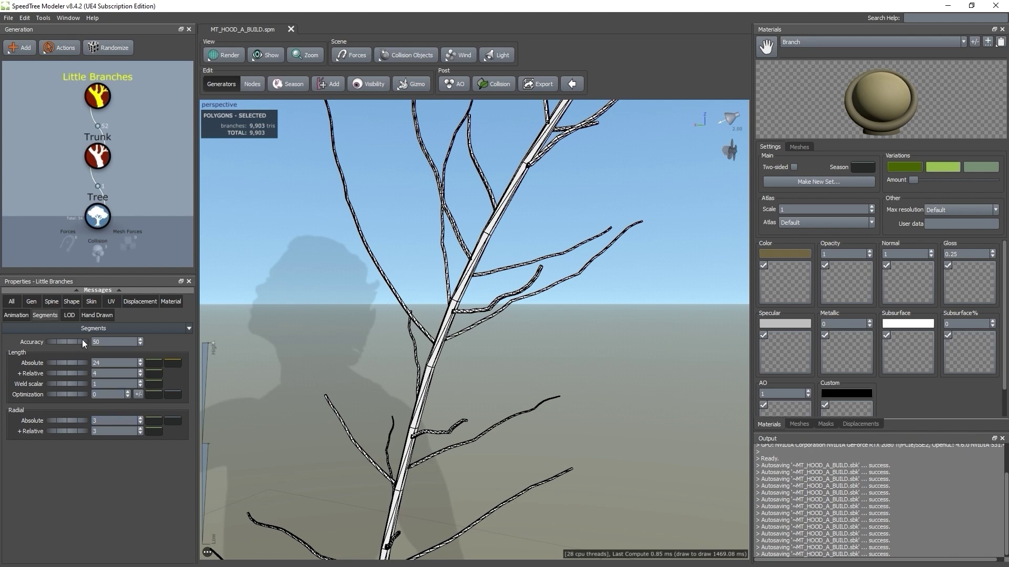
Test segment Accuracy at 84, then return it to 50
{"action": "left_click_drag", "start_coordinate": [74, 341], "coordinate": [931, 363]}
{"action": "scroll", "coordinate": [588, 335], "scroll_direction": "up", "scroll_amount": 3}
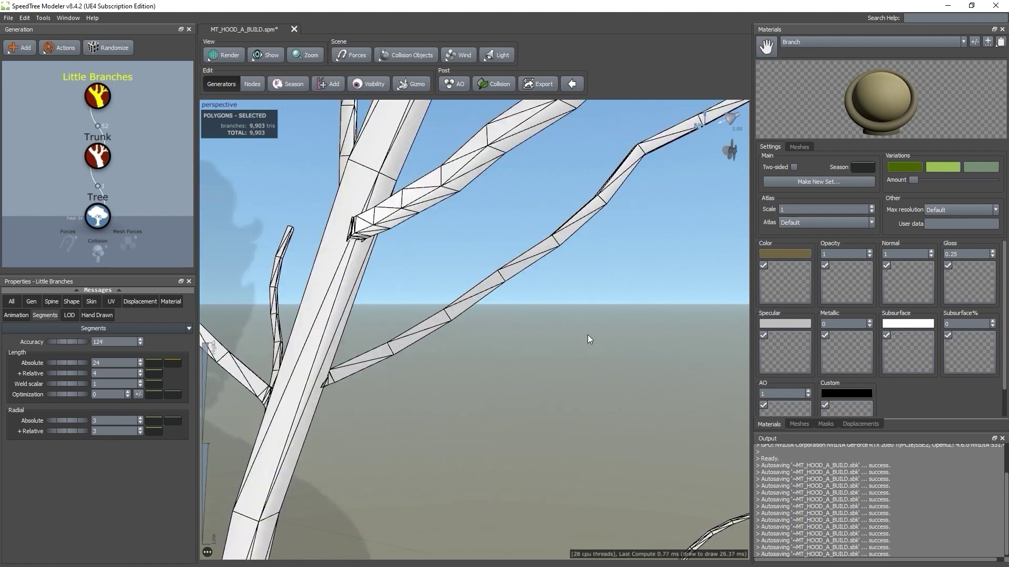
{"action": "scroll", "coordinate": [512, 312], "scroll_direction": "down", "scroll_amount": 2}
{"action": "scroll", "coordinate": [513, 312], "scroll_direction": "down", "scroll_amount": 5}
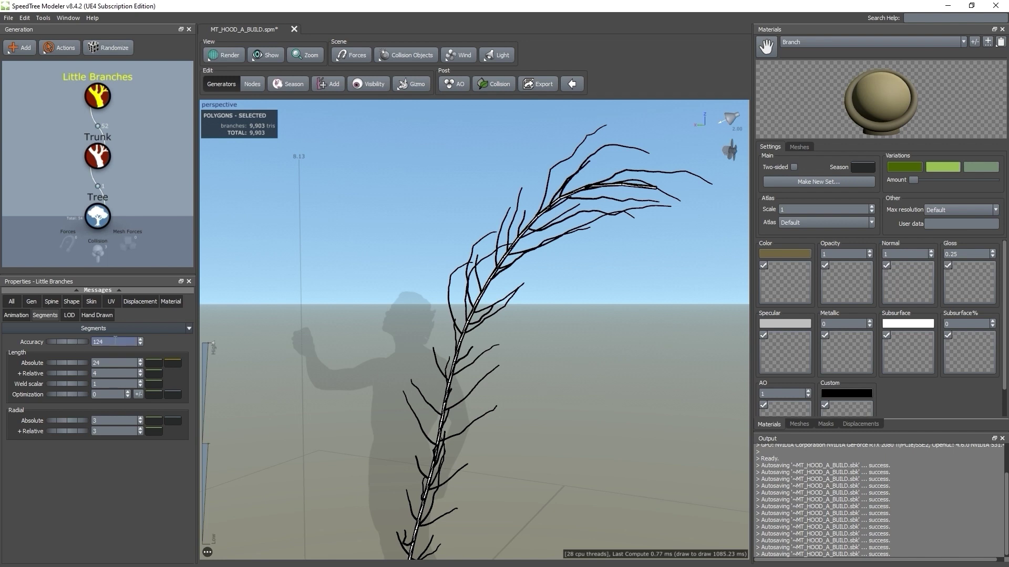
{"action": "double_click", "coordinate": [115, 342]}
{"action": "type", "text": "50"}
{"action": "key", "text": "Return"}
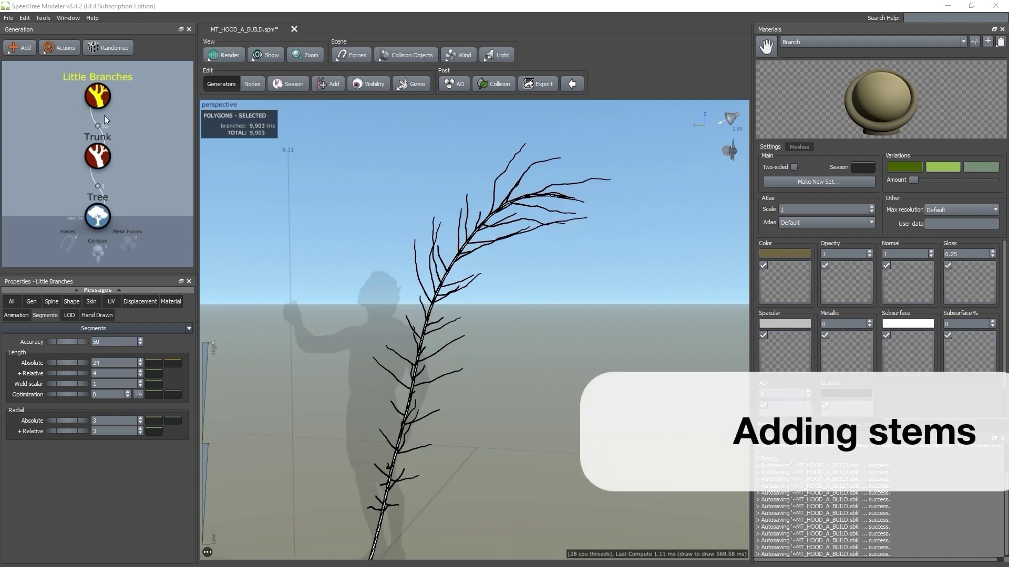
Add a new Little Branches generator onto the existing Little Branches
{"action": "left_click", "coordinate": [117, 102]}
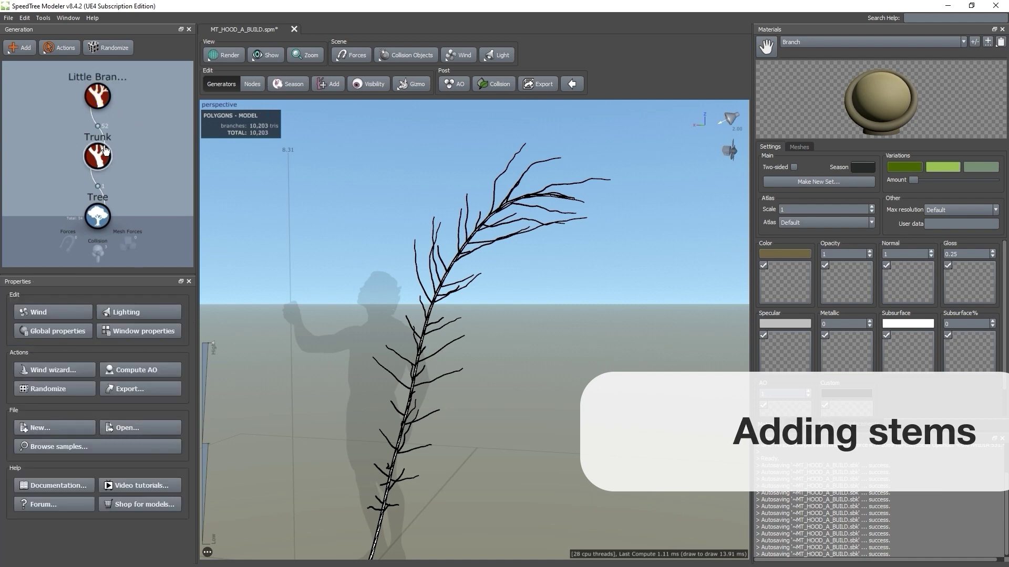
{"action": "left_click", "coordinate": [105, 152]}
{"action": "left_click", "coordinate": [107, 103]}
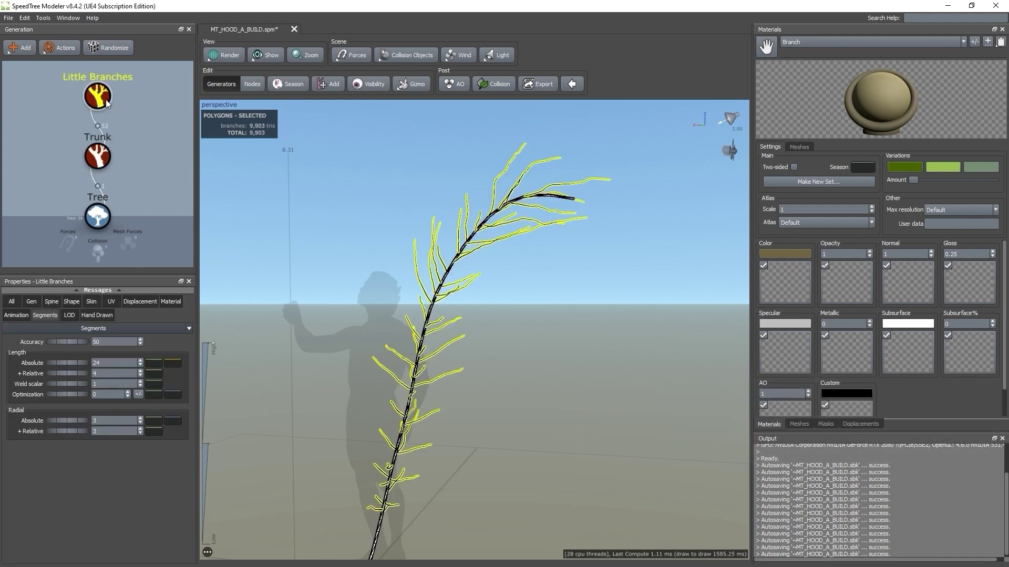
{"action": "right_click", "coordinate": [107, 101]}
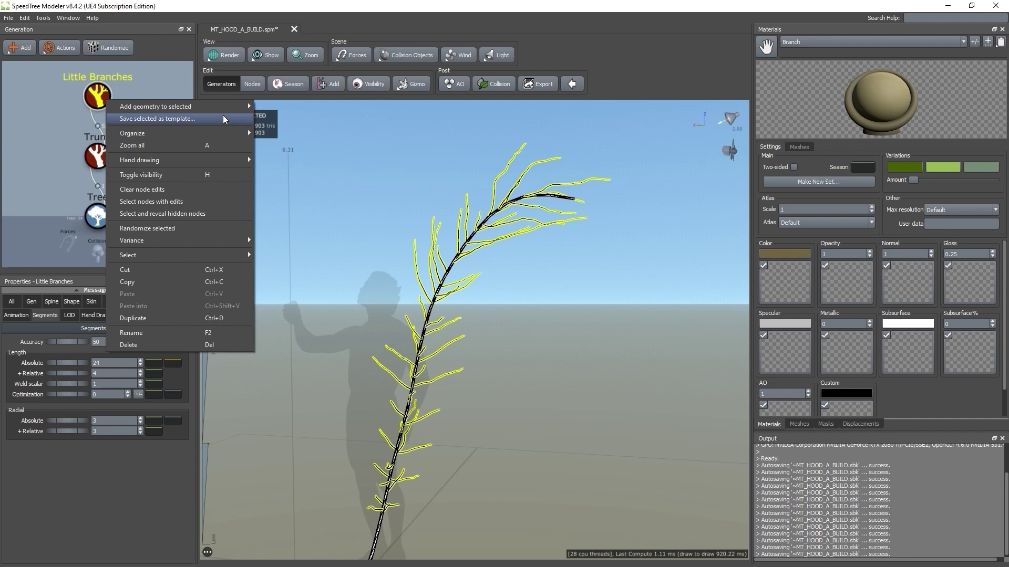
{"action": "mouse_move", "coordinate": [228, 106]}
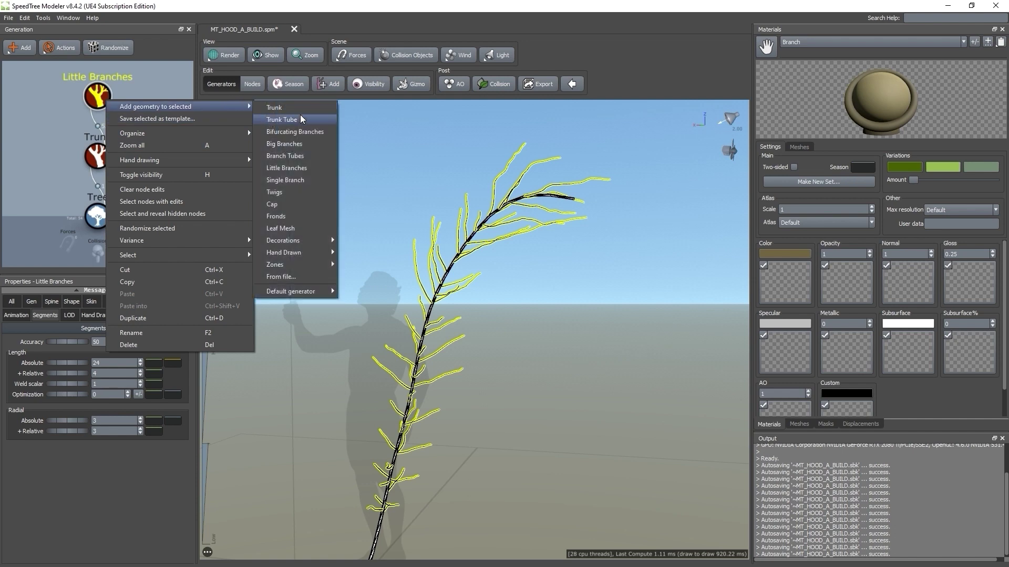
{"action": "left_click", "coordinate": [304, 167]}
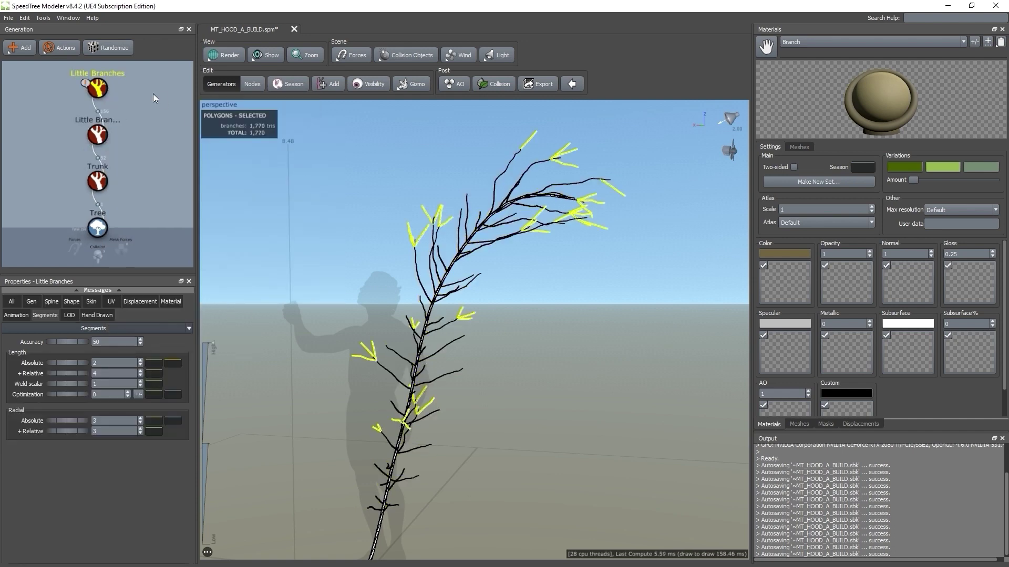
Rename the new twig generator to 'Dead'
{"action": "right_click", "coordinate": [105, 78]}
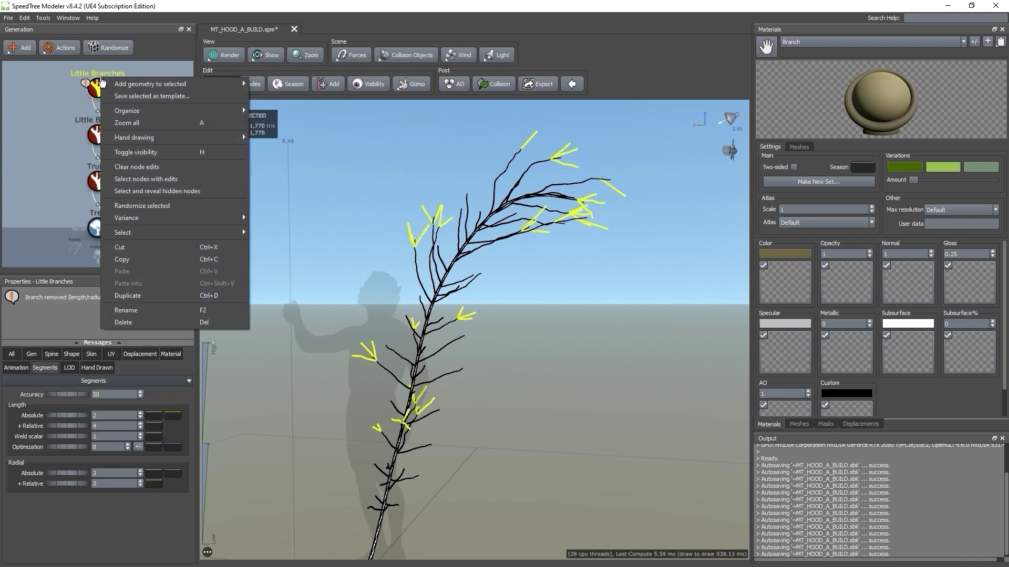
{"action": "left_click", "coordinate": [173, 309]}
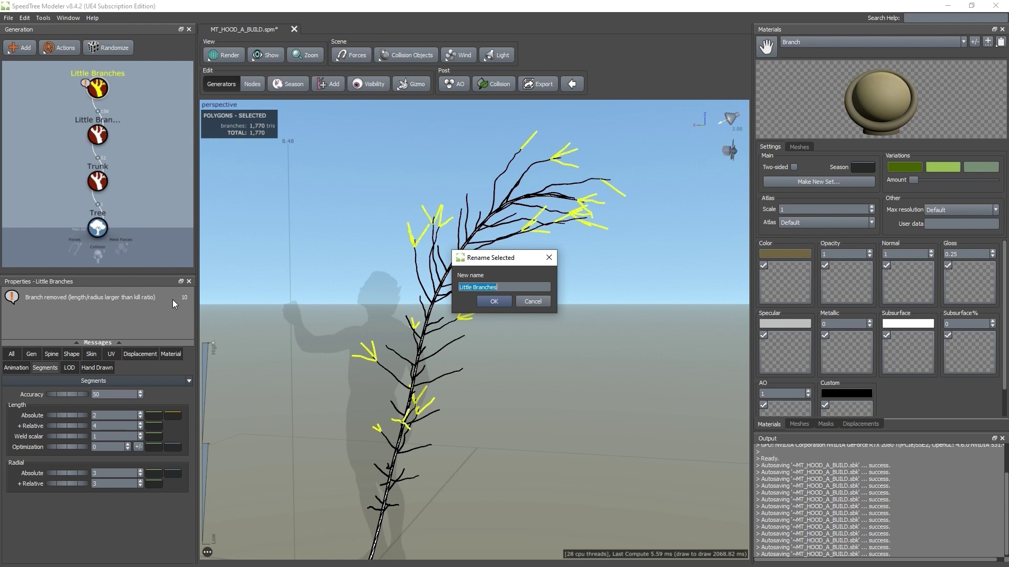
{"action": "type", "text": "Dead"}
{"action": "left_click", "coordinate": [501, 302]}
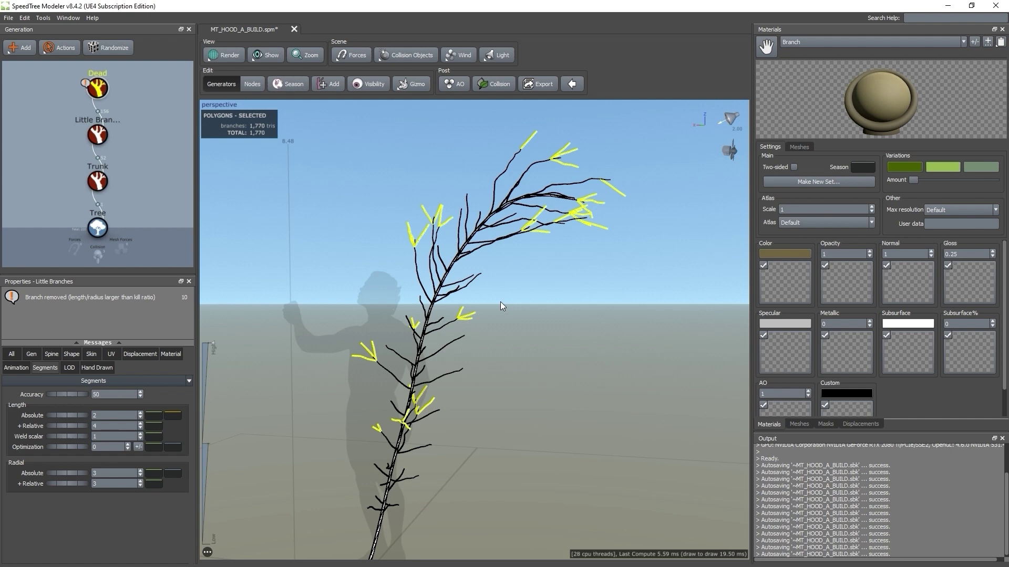
{"action": "left_click", "coordinate": [31, 354]}
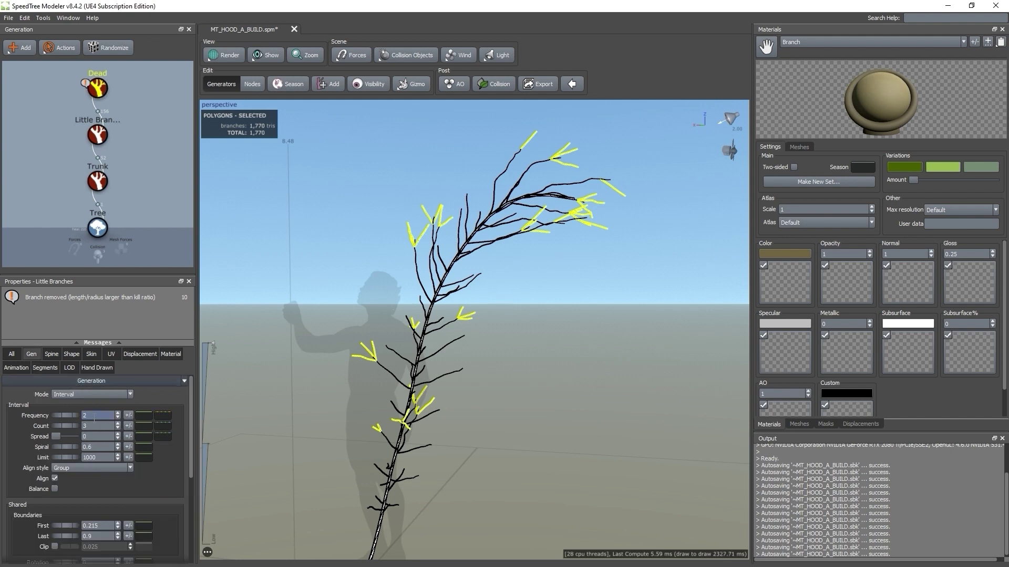
Set the Dead twigs' Frequency to 46 and Count to 2
{"action": "double_click", "coordinate": [98, 418]}
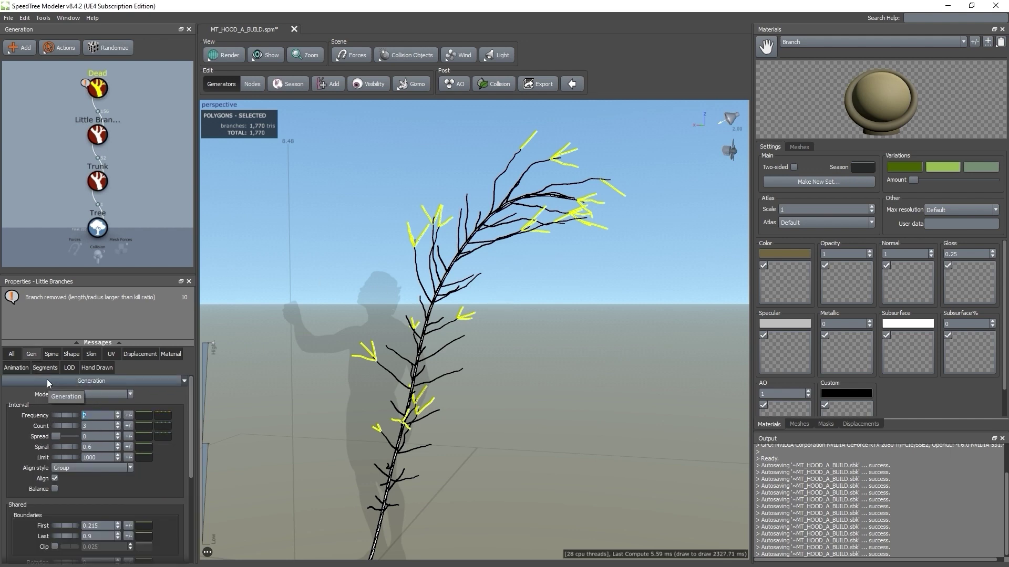
{"action": "type", "text": "46"}
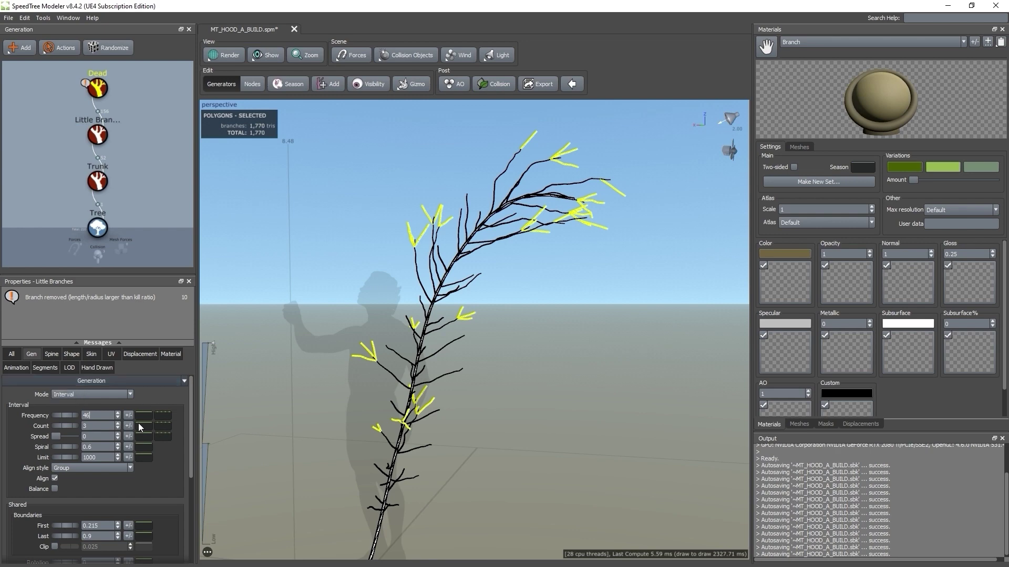
{"action": "double_click", "coordinate": [105, 427]}
{"action": "type", "text": "2"}
{"action": "key", "text": "Return"}
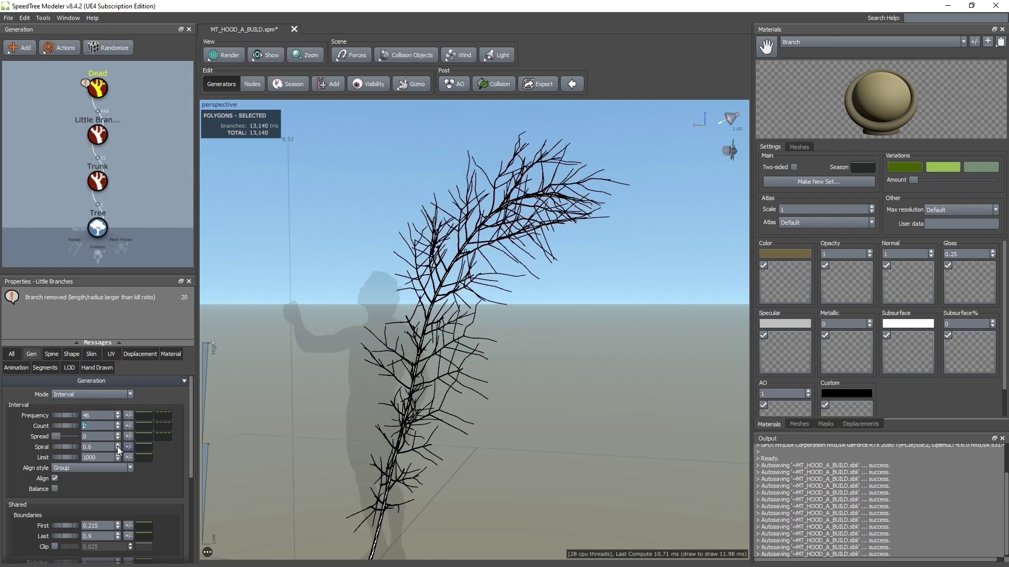
Spiral the twigs to about 12.8 and start them at boundary 0.135
{"action": "left_click_drag", "start_coordinate": [67, 449], "coordinate": [417, 453]}
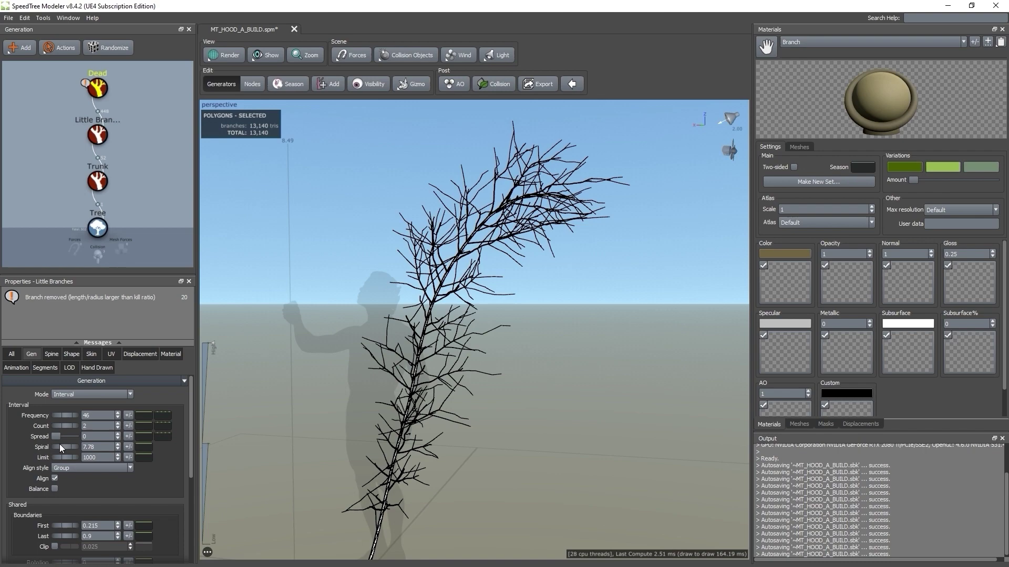
{"action": "left_click_drag", "start_coordinate": [59, 444], "coordinate": [337, 471]}
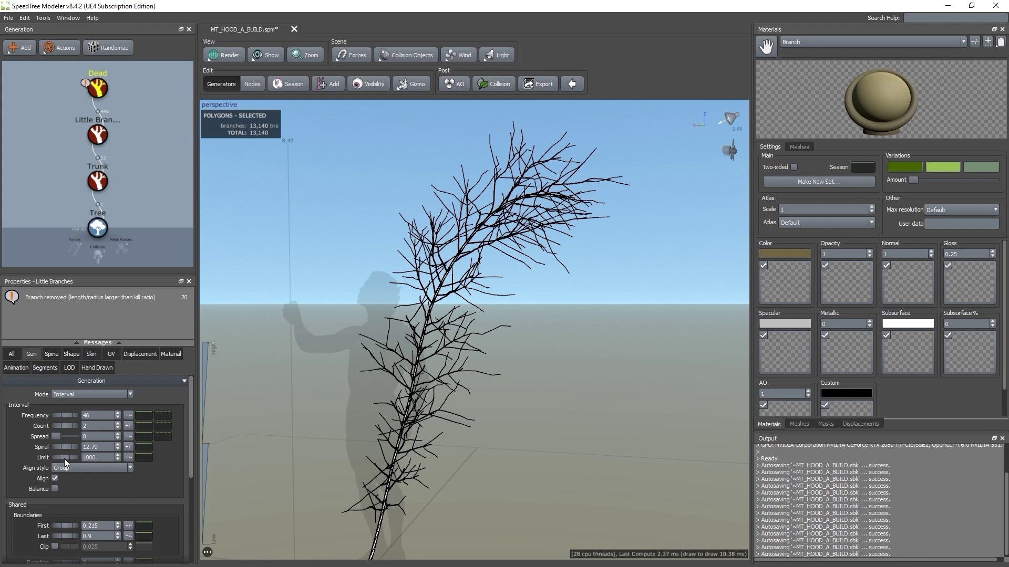
{"action": "scroll", "coordinate": [23, 458], "scroll_direction": "down", "scroll_amount": 2}
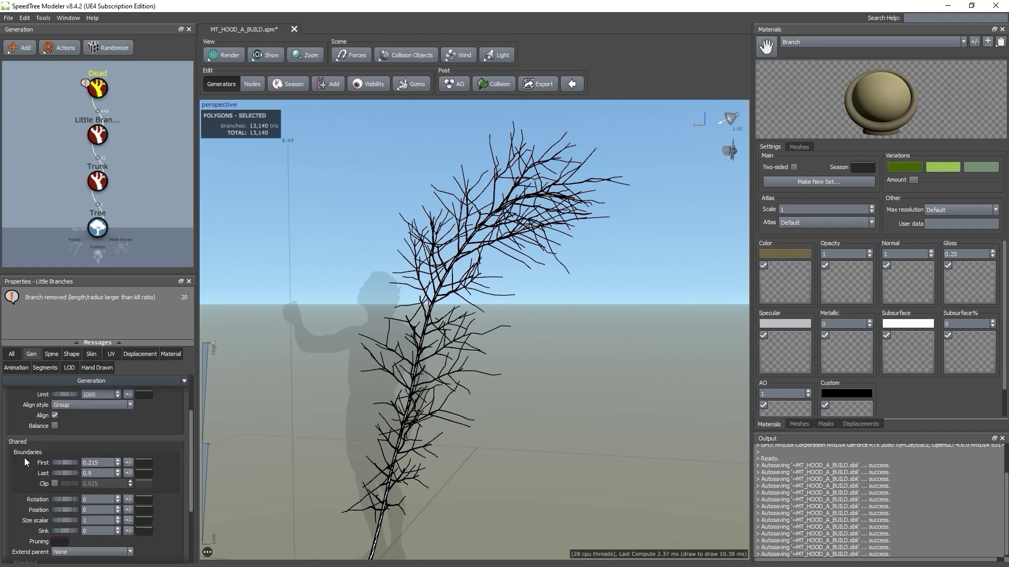
{"action": "scroll", "coordinate": [24, 458], "scroll_direction": "down", "scroll_amount": 2}
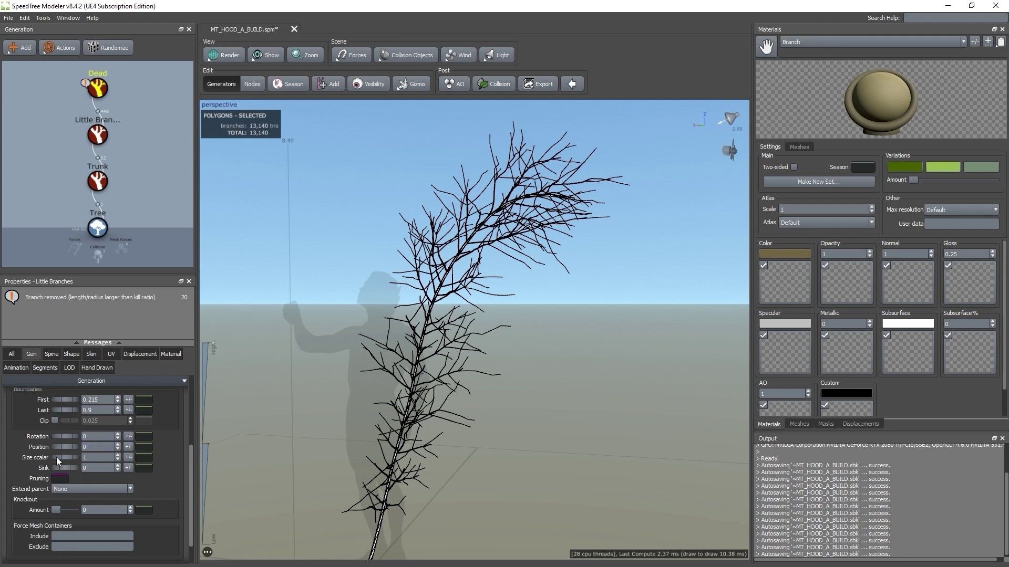
{"action": "scroll", "coordinate": [108, 434], "scroll_direction": "up", "scroll_amount": 1}
{"action": "type", "text": "0.135"}
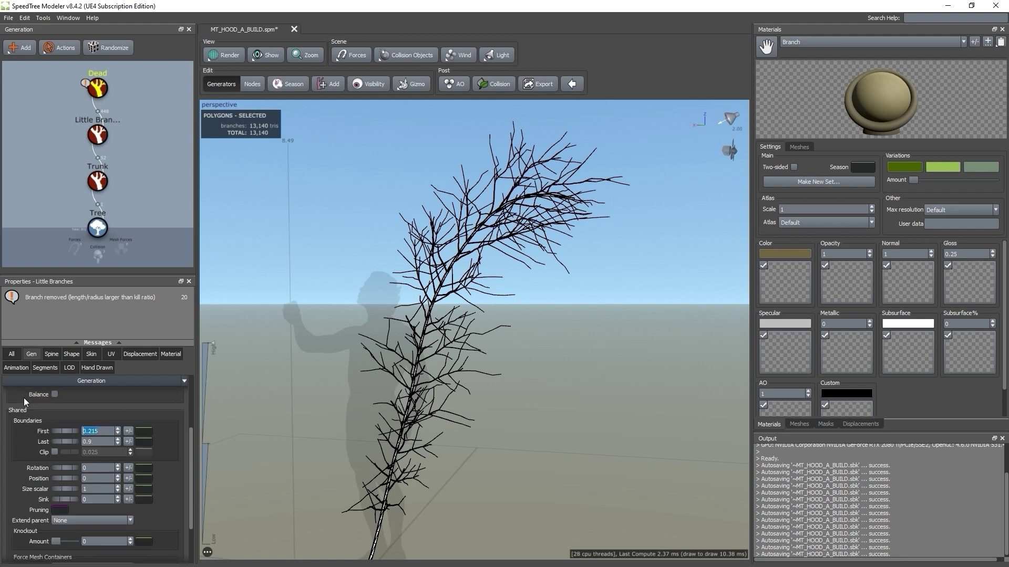
{"action": "key", "text": "Return"}
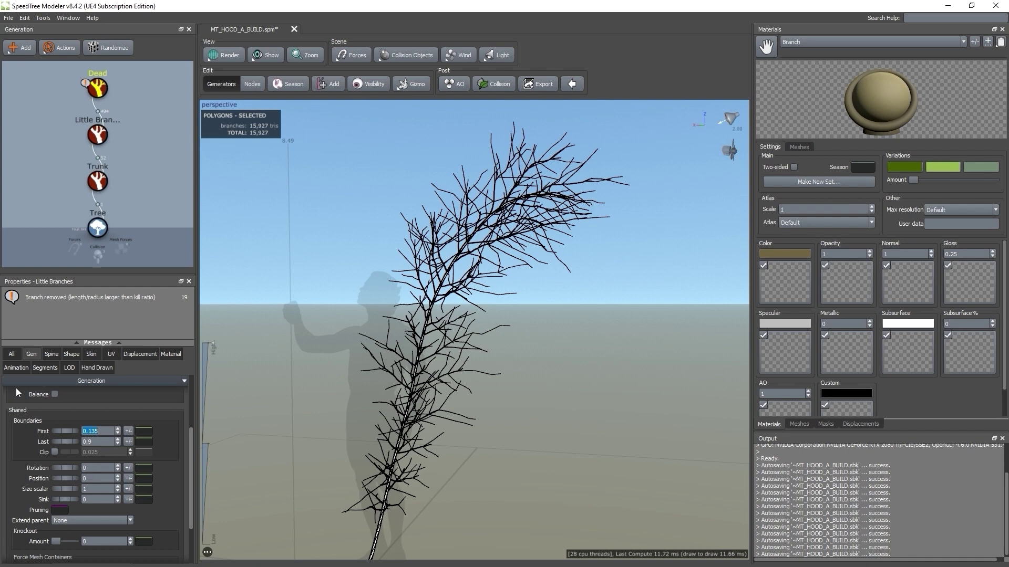
{"action": "scroll", "coordinate": [15, 388], "scroll_direction": "down", "scroll_amount": 6}
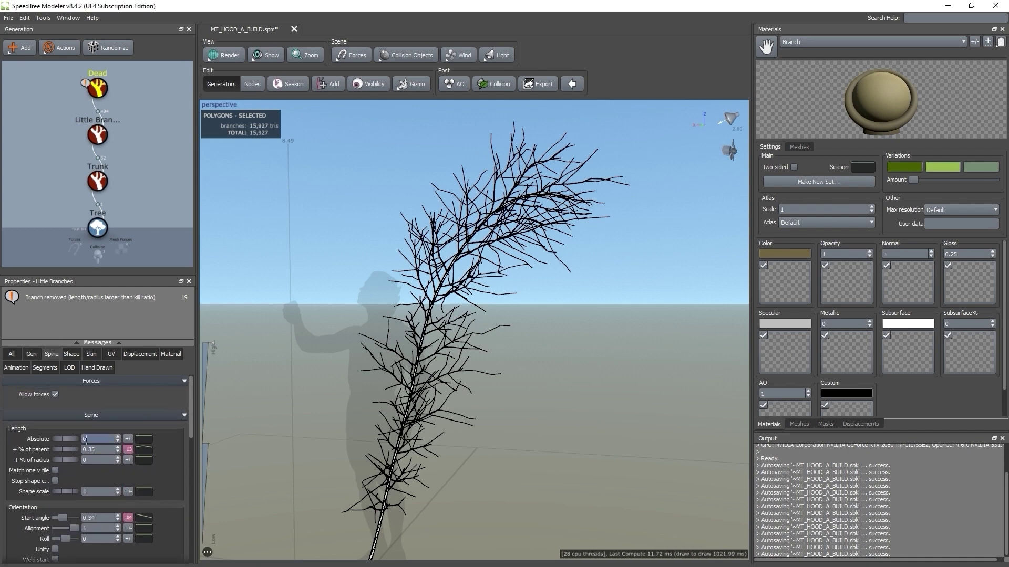
Set the twigs' % of parent length to 0 and absolute length to 0.11
{"action": "double_click", "coordinate": [99, 452]}
{"action": "type", "text": "0"}
{"action": "key", "text": "Return"}
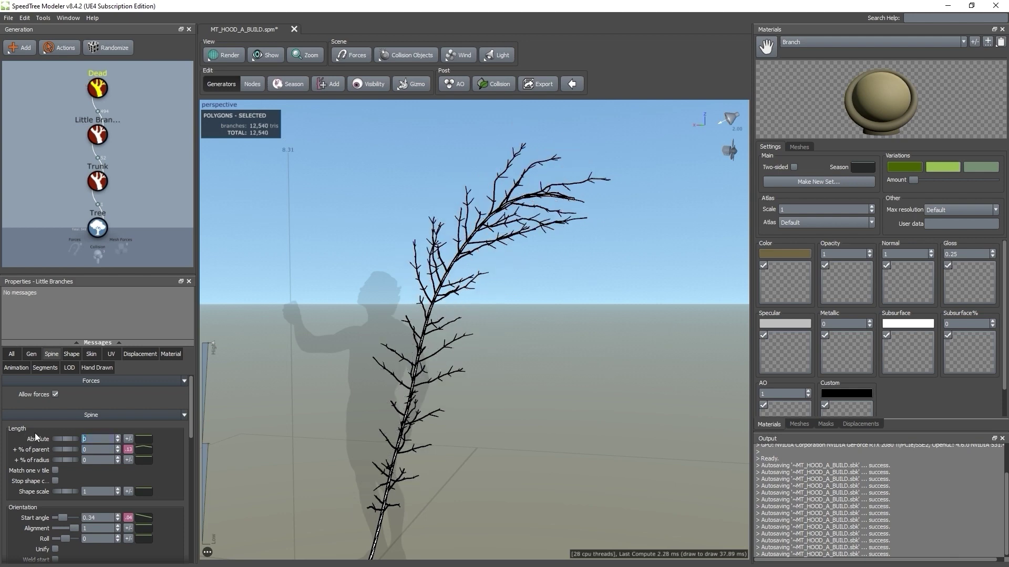
{"action": "type", "text": "0.11"}
{"action": "key", "text": "Return"}
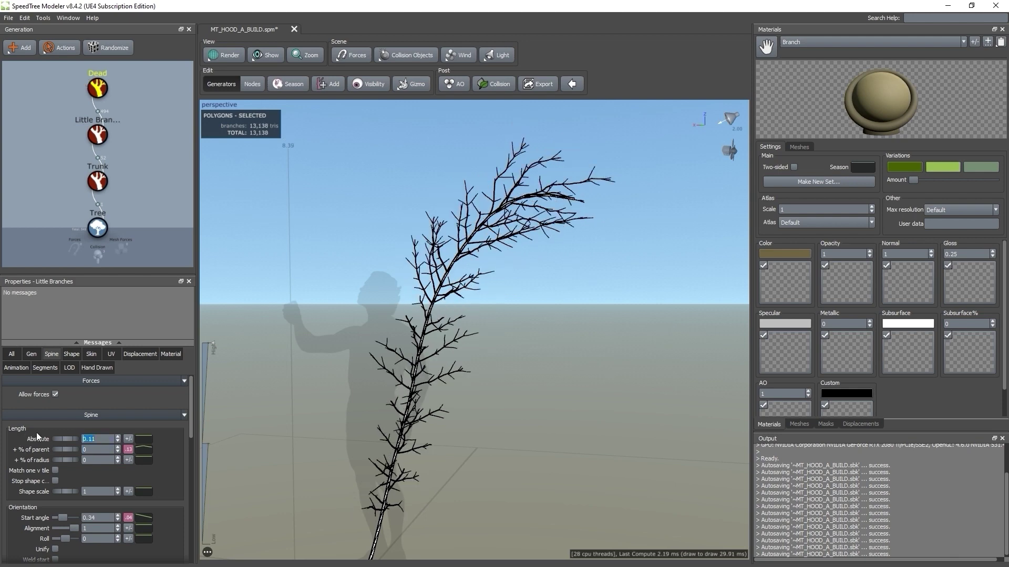
{"action": "mouse_move", "coordinate": [452, 376]}
{"action": "left_mouse_down"}
{"action": "mouse_move", "coordinate": [309, 370]}
{"action": "mouse_move", "coordinate": [438, 364]}
{"action": "left_mouse_up"}
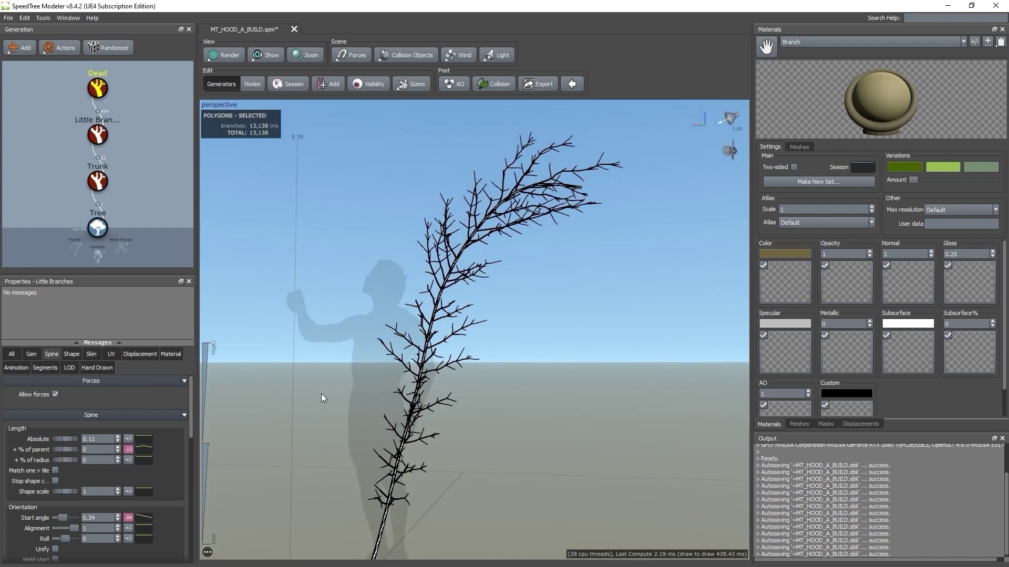
Add a midpoint to the length curve and lower its start and middle to shorten base twigs
{"action": "left_click", "coordinate": [149, 437]}
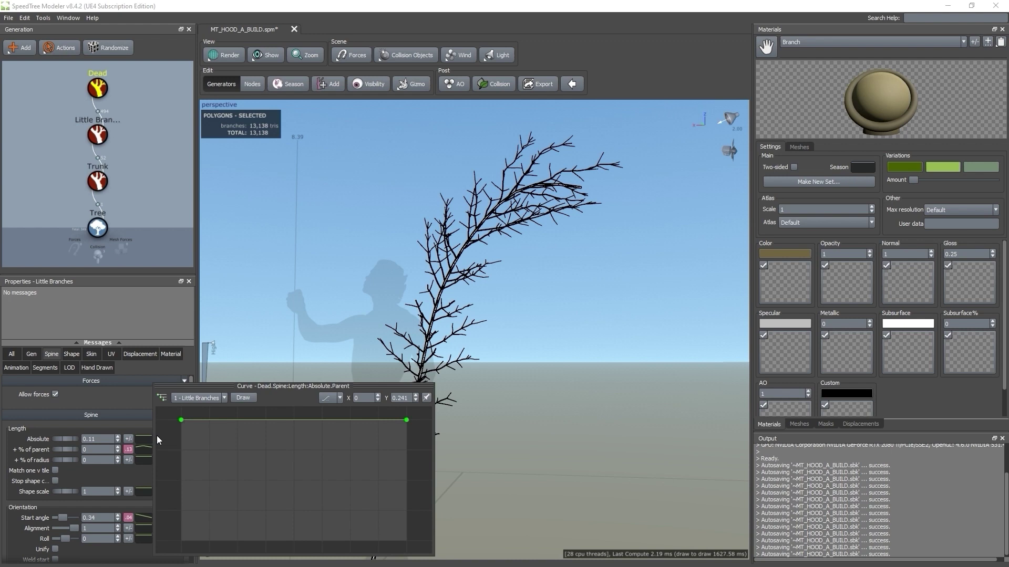
{"action": "left_click", "coordinate": [308, 419]}
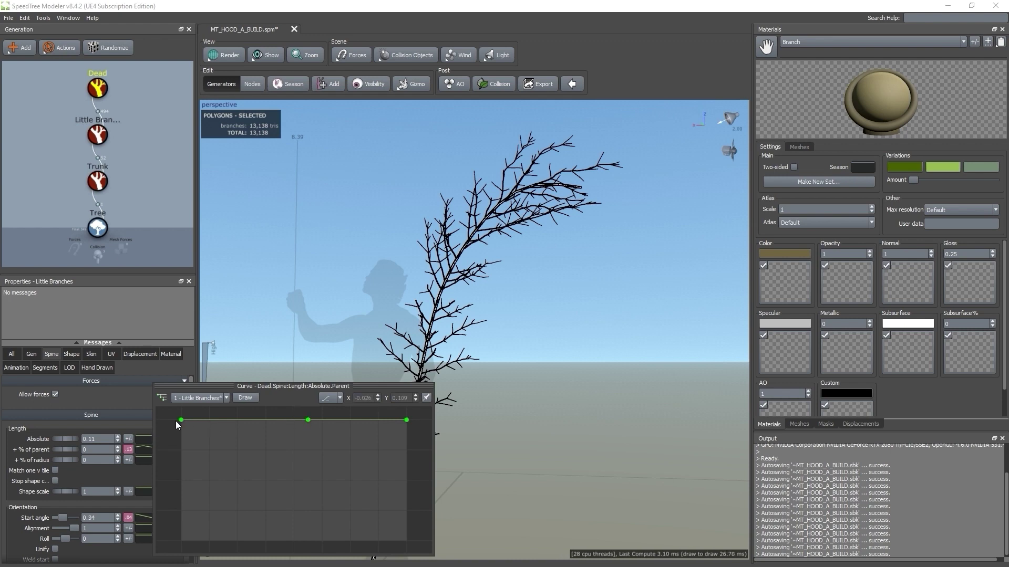
{"action": "left_click_drag", "start_coordinate": [180, 420], "coordinate": [182, 502]}
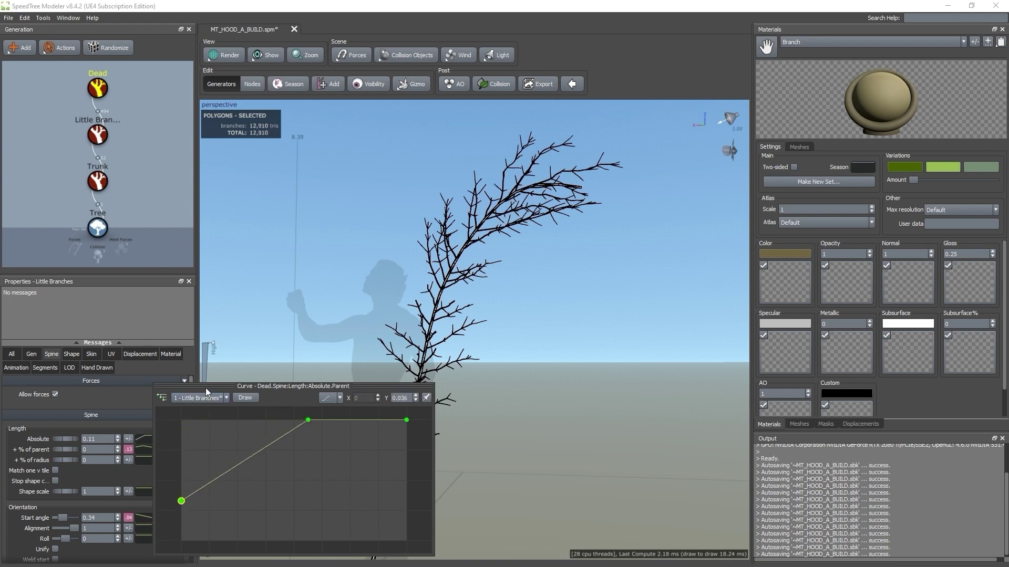
{"action": "left_click_drag", "start_coordinate": [206, 388], "coordinate": [556, 352]}
{"action": "mouse_move", "coordinate": [522, 462]}
{"action": "left_mouse_down"}
{"action": "mouse_move", "coordinate": [531, 412]}
{"action": "mouse_move", "coordinate": [532, 473]}
{"action": "left_mouse_up"}
{"action": "left_click_drag", "start_coordinate": [658, 386], "coordinate": [661, 412]}
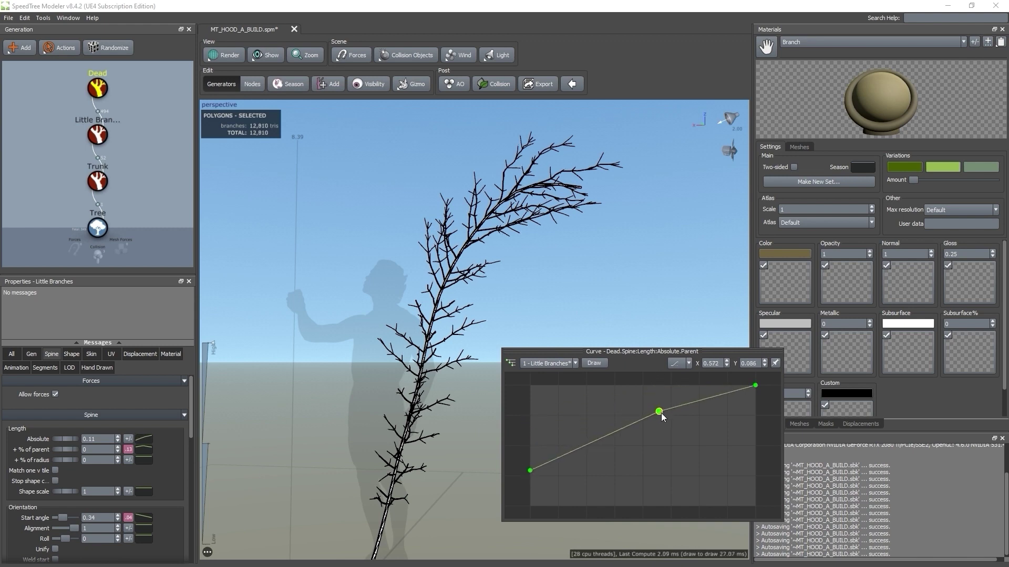
{"action": "left_click", "coordinate": [527, 473]}
Close the curve editor and set the twigs' start angle to 0.5 and roll to -0.648
{"action": "key", "text": "Escape"}
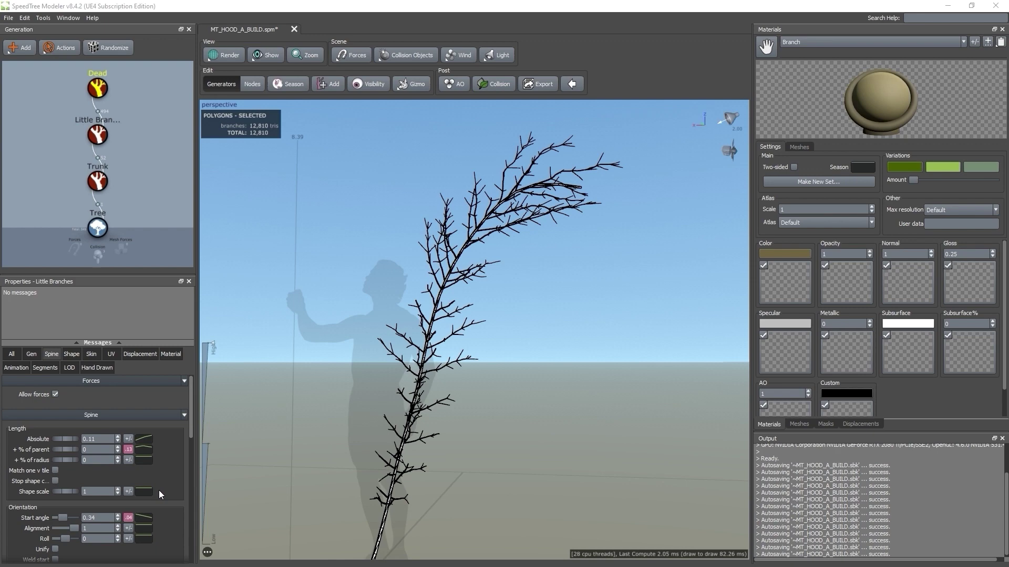
{"action": "scroll", "coordinate": [159, 490], "scroll_direction": "down", "scroll_amount": 1}
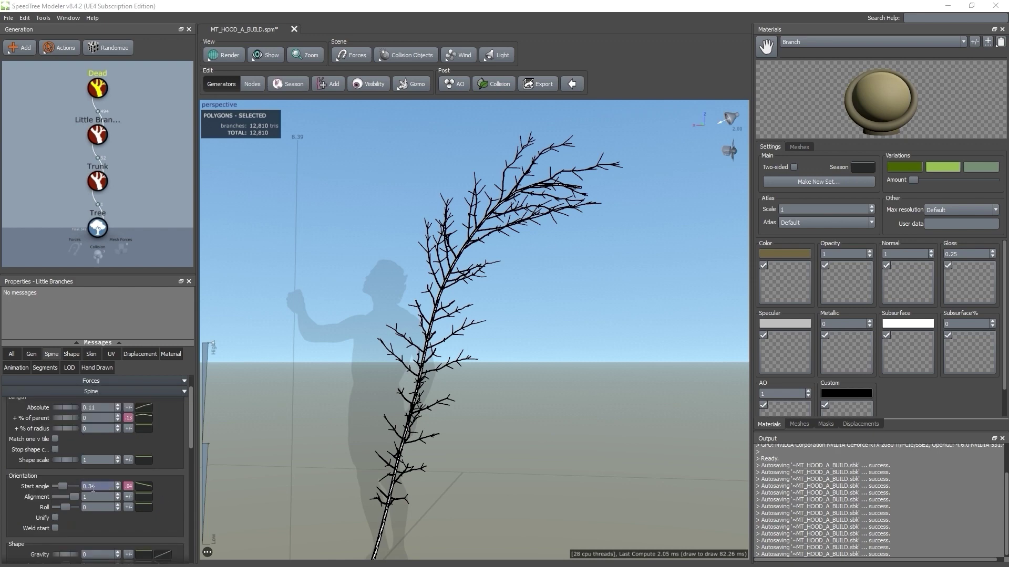
{"action": "mouse_move", "coordinate": [63, 487]}
{"action": "left_mouse_down"}
{"action": "mouse_move", "coordinate": [77, 484]}
{"action": "mouse_move", "coordinate": [65, 487]}
{"action": "left_mouse_up"}
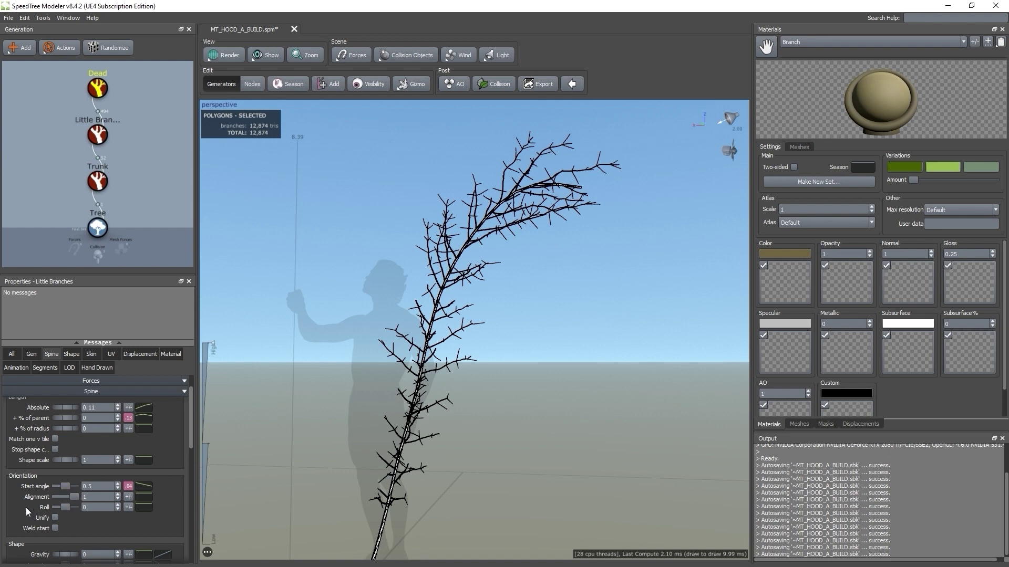
{"action": "left_click_drag", "start_coordinate": [74, 505], "coordinate": [58, 512]}
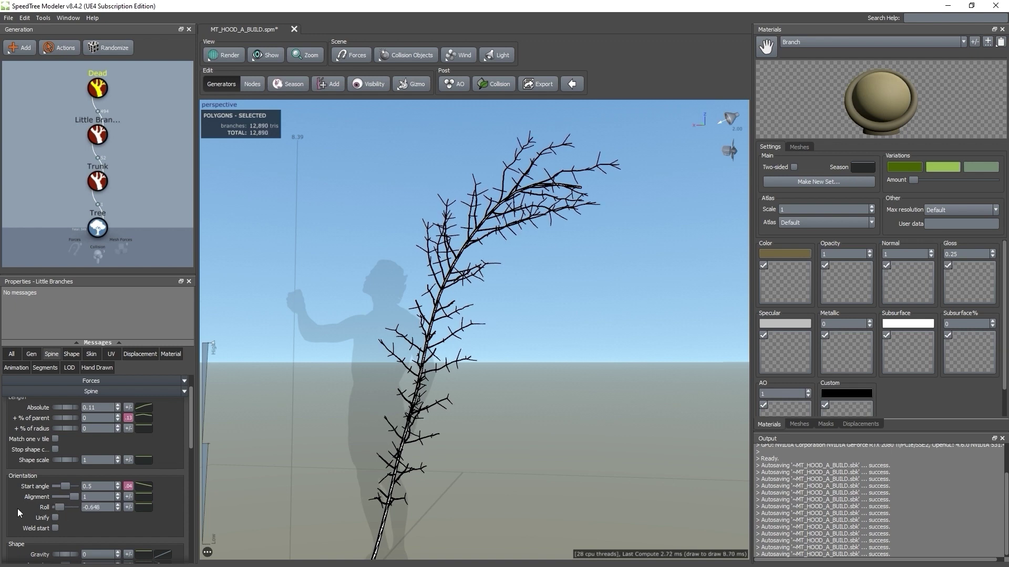
{"action": "scroll", "coordinate": [14, 507], "scroll_direction": "down", "scroll_amount": 3}
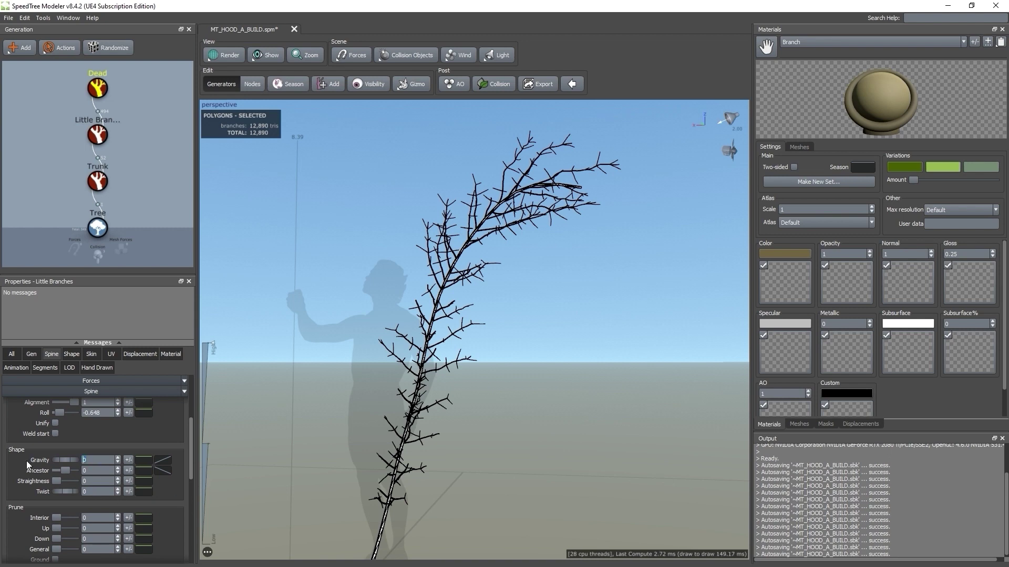
Set twig gravity to 0.02 with a profile fading from base to tip, and twist about -0.25
{"action": "type", "text": "2"}
{"action": "key", "text": "Return"}
{"action": "left_click", "coordinate": [166, 462]}
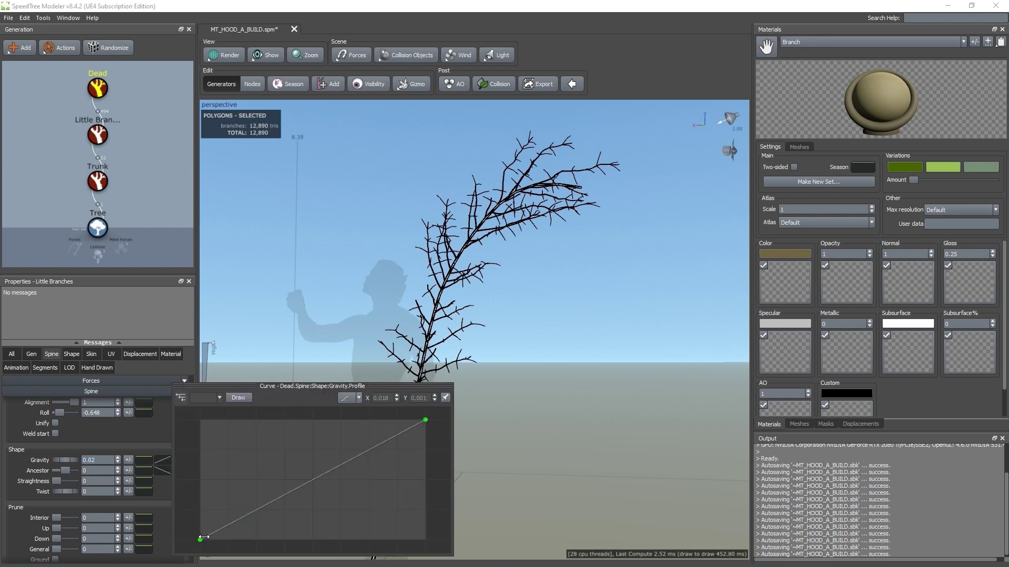
{"action": "left_click_drag", "start_coordinate": [199, 537], "coordinate": [200, 413]}
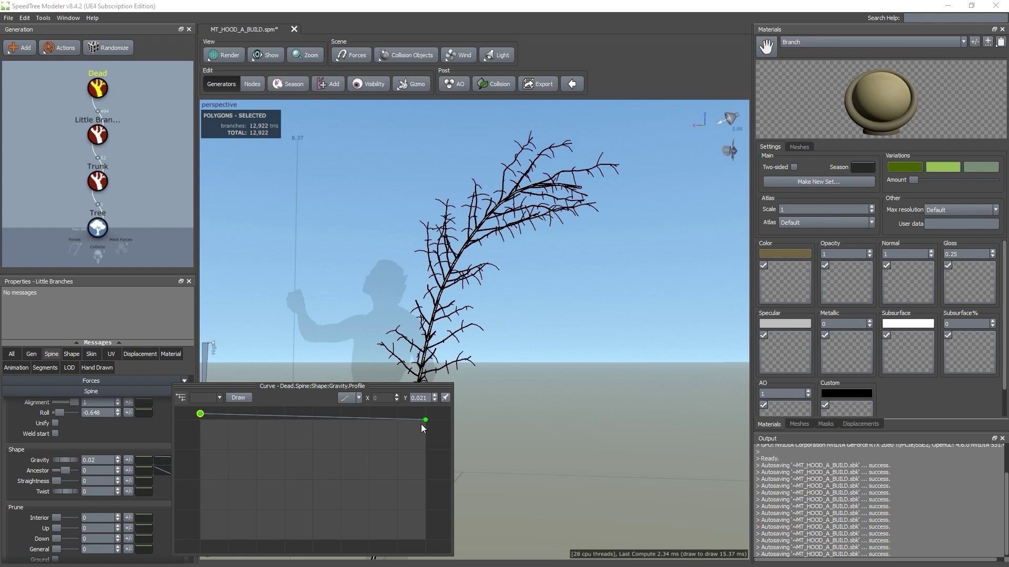
{"action": "left_click_drag", "start_coordinate": [425, 420], "coordinate": [425, 535]}
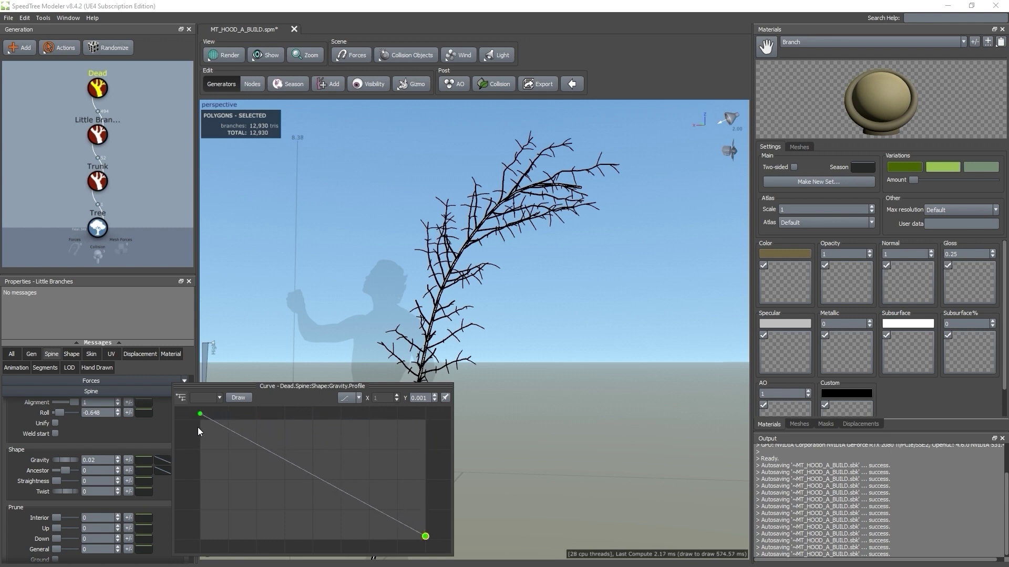
{"action": "left_click_drag", "start_coordinate": [199, 415], "coordinate": [201, 430]}
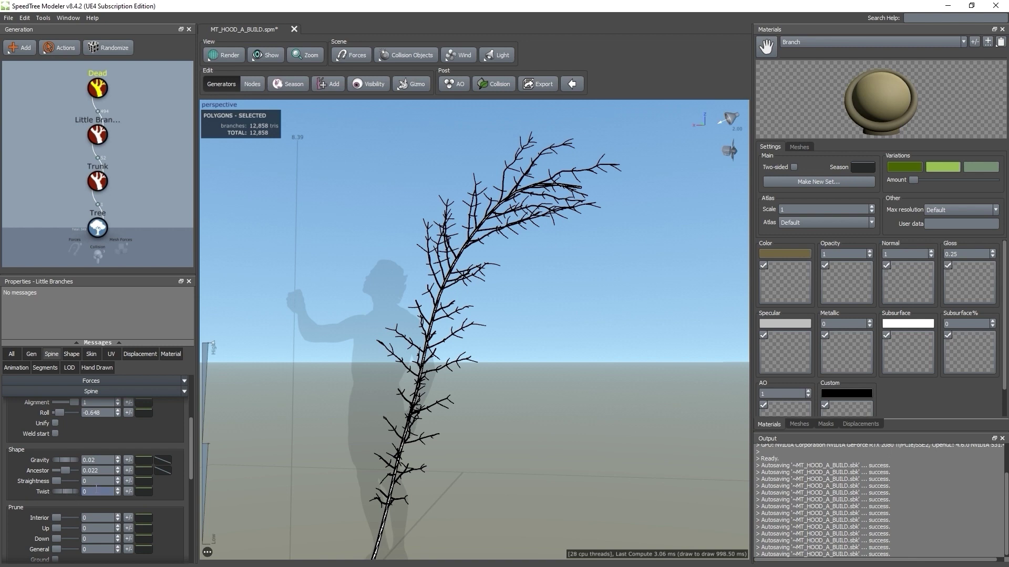
{"action": "left_click_drag", "start_coordinate": [66, 490], "coordinate": [61, 491]}
{"action": "scroll", "coordinate": [56, 492], "scroll_direction": "down", "scroll_amount": 5}
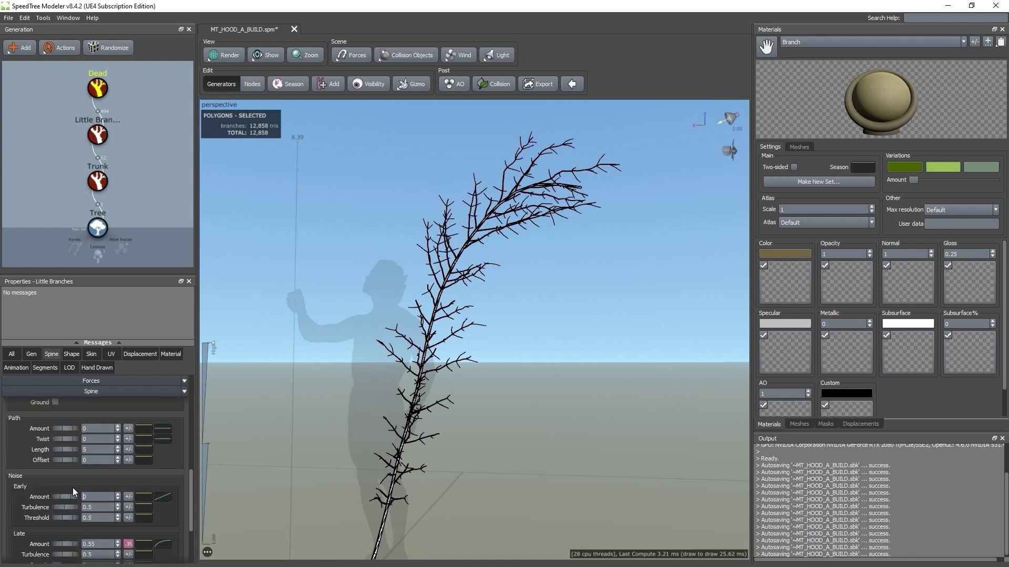
Set early noise 0.2, turbulence 1.34, late noise 0.59 and break chance about 0.647
{"action": "type", "text": ".2"}
{"action": "key", "text": "Tab"}
{"action": "type", "text": "1.34"}
{"action": "scroll", "coordinate": [12, 503], "scroll_direction": "down", "scroll_amount": 3}
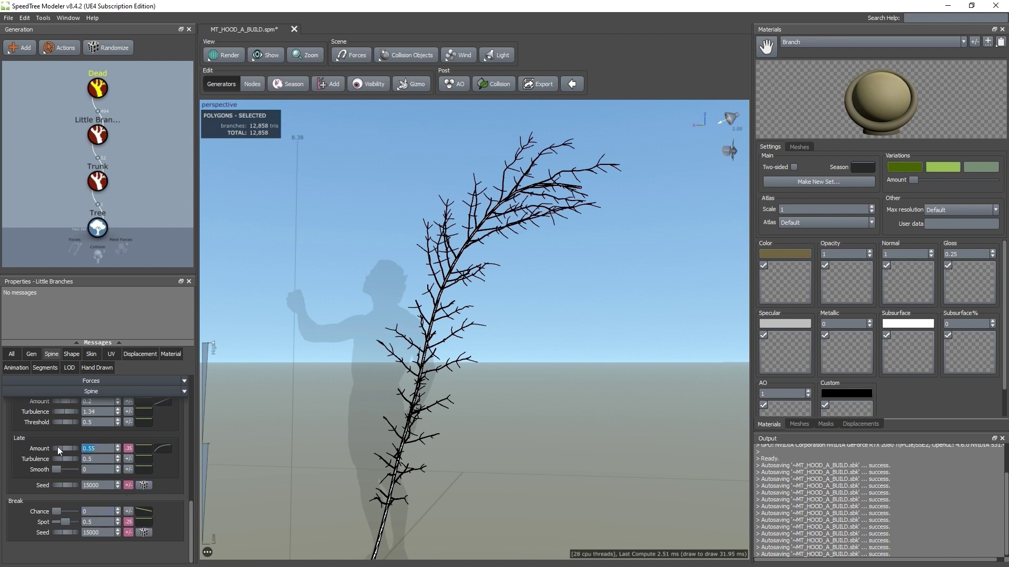
{"action": "type", "text": ".59"}
{"action": "key", "text": "Return"}
{"action": "left_click_drag", "start_coordinate": [59, 511], "coordinate": [70, 513]}
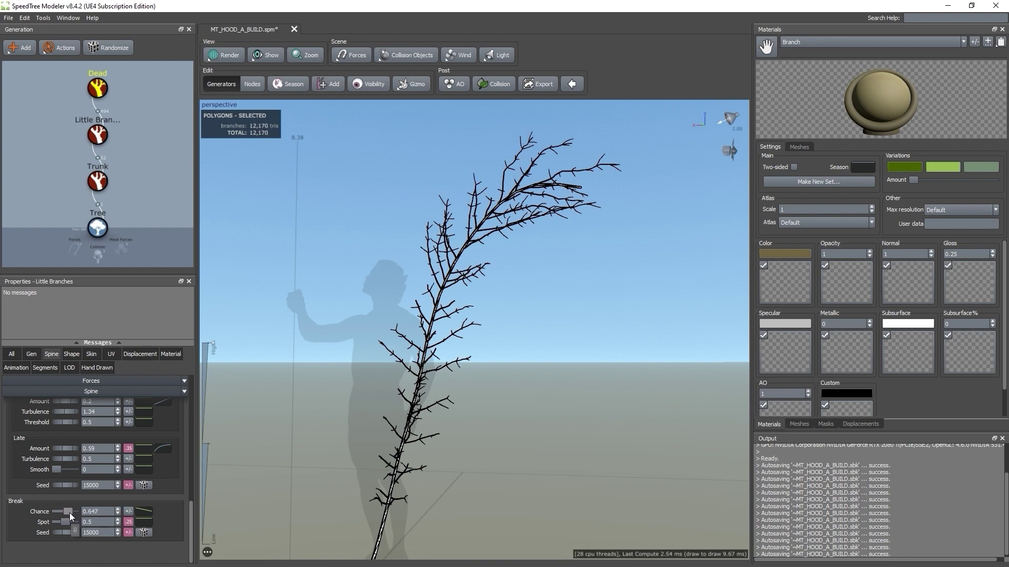
{"action": "left_click", "coordinate": [93, 352]}
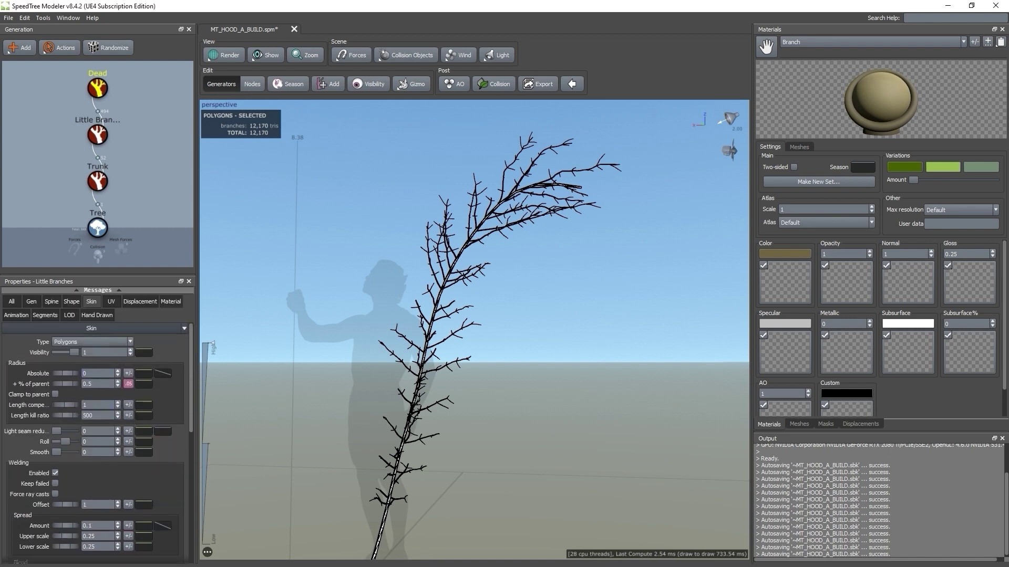
Set the twigs' skin radius % of parent to 0 and give them a tiny absolute radius
{"action": "double_click", "coordinate": [105, 379]}
{"action": "type", "text": "0"}
{"action": "key", "text": "Return"}
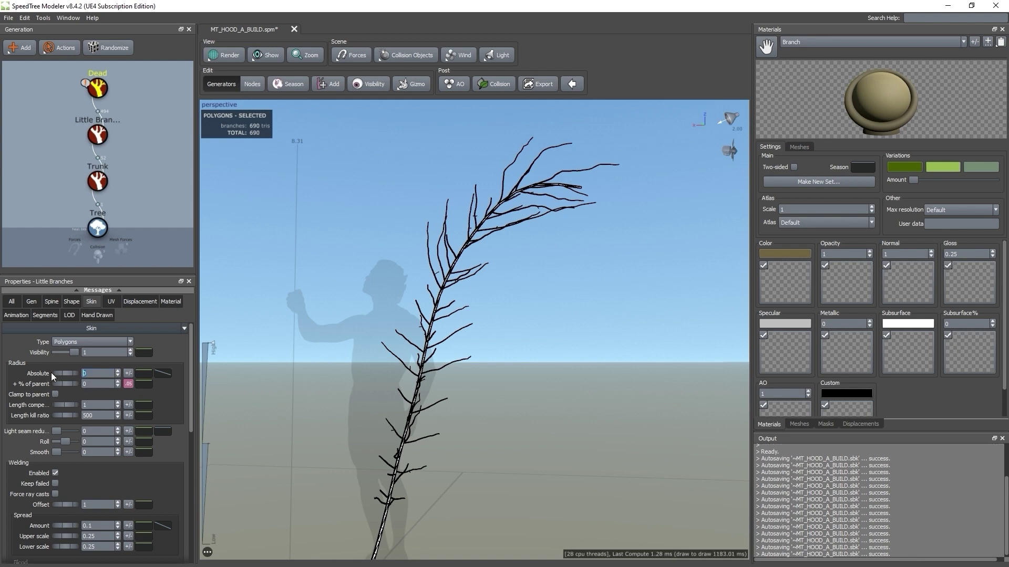
{"action": "type", "text": "004"}
{"action": "key", "text": "Return"}
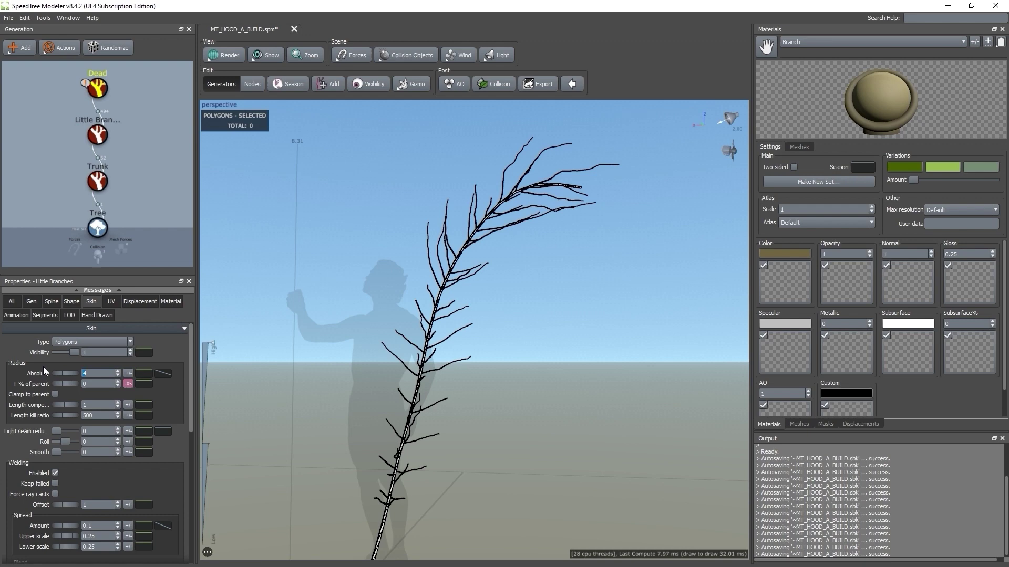
{"action": "type", "text": ".0"}
{"action": "key", "text": "Return"}
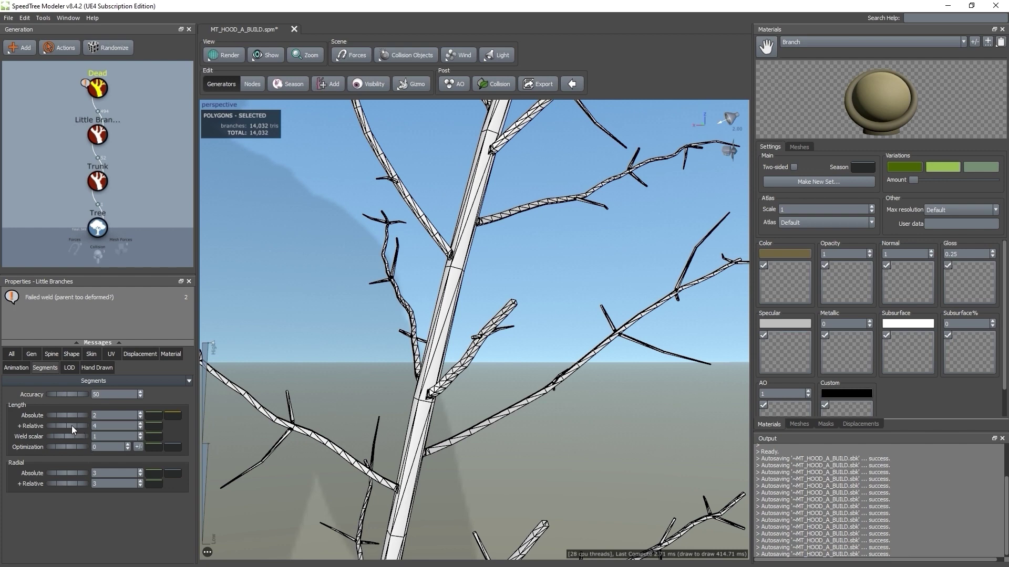
Raise the twigs' absolute length segments to 4 and increase Spine Ancestor so they follow the parent
{"action": "left_click", "coordinate": [140, 413]}
{"action": "left_click", "coordinate": [140, 413]}
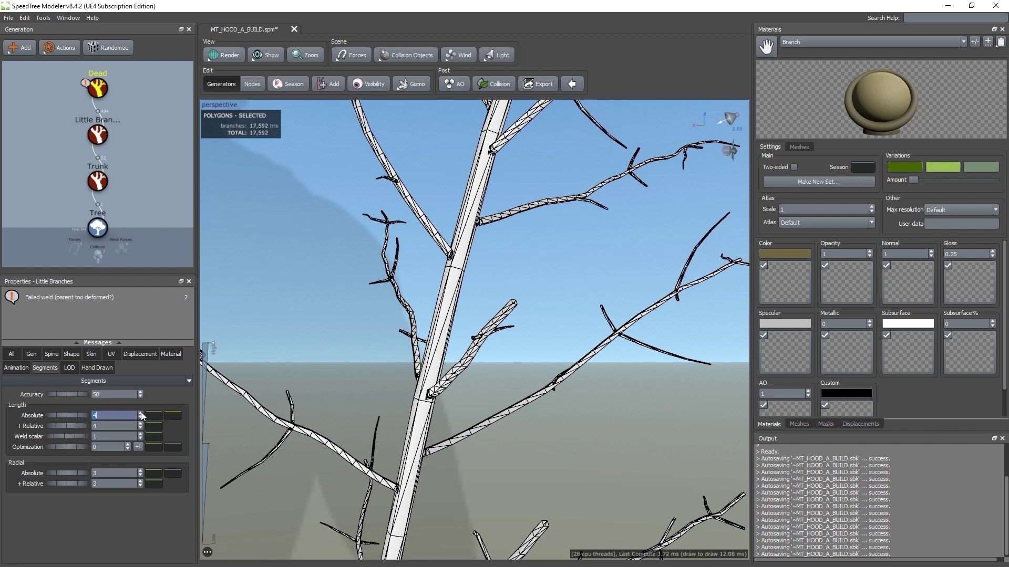
{"action": "scroll", "coordinate": [460, 417], "scroll_direction": "down", "scroll_amount": 5}
{"action": "mouse_move", "coordinate": [460, 417]}
{"action": "left_mouse_down"}
{"action": "mouse_move", "coordinate": [518, 399]}
{"action": "mouse_move", "coordinate": [503, 429]}
{"action": "mouse_move", "coordinate": [516, 415]}
{"action": "mouse_move", "coordinate": [473, 420]}
{"action": "left_mouse_up"}
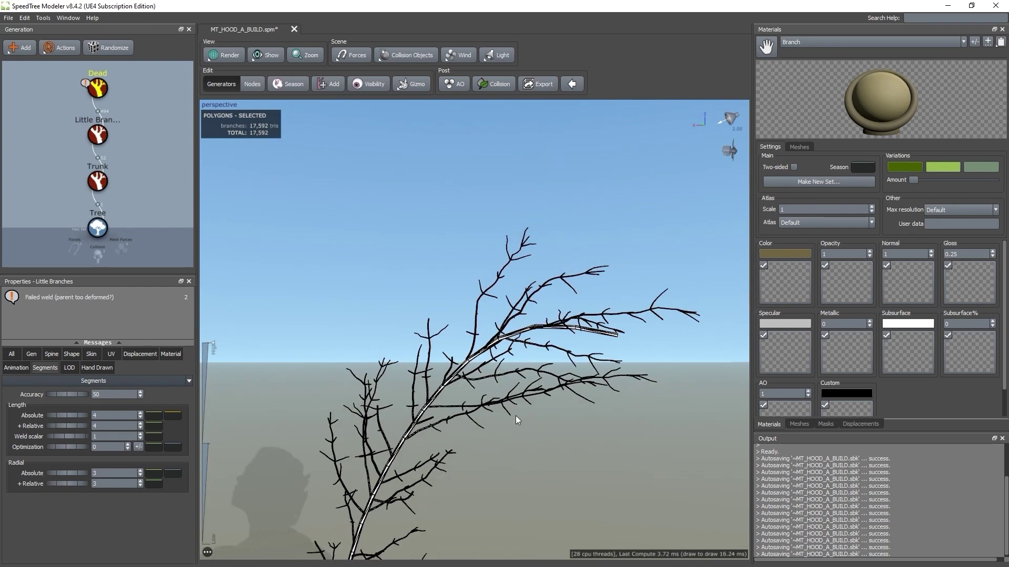
{"action": "left_click", "coordinate": [52, 353]}
{"action": "scroll", "coordinate": [30, 531], "scroll_direction": "down", "scroll_amount": 3}
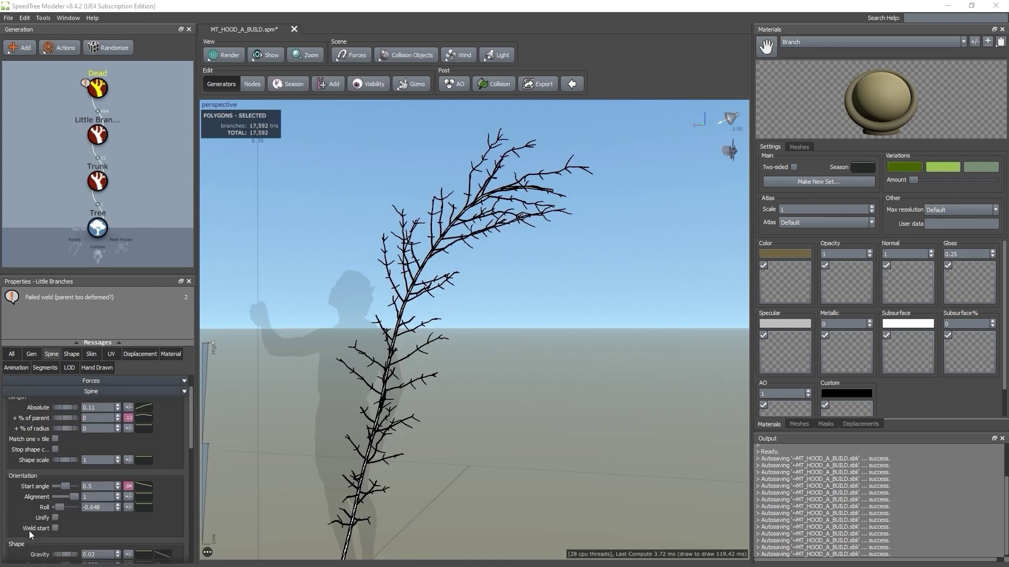
{"action": "scroll", "coordinate": [30, 530], "scroll_direction": "down", "scroll_amount": 1}
{"action": "left_click_drag", "start_coordinate": [65, 502], "coordinate": [65, 502]}
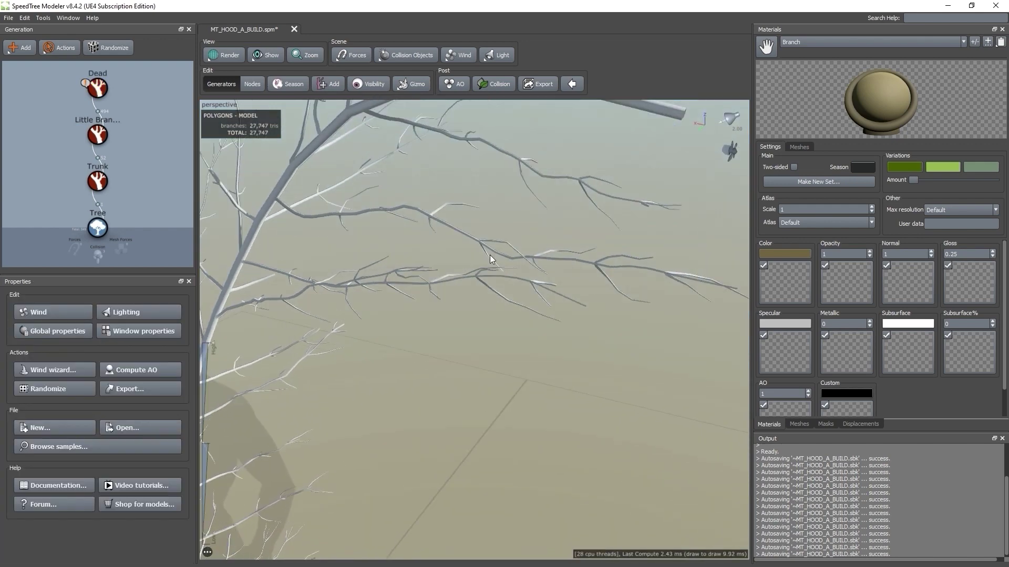
Add a Cap generator to the Trunk to close its tip
{"action": "left_click_drag", "start_coordinate": [489, 255], "coordinate": [443, 253]}
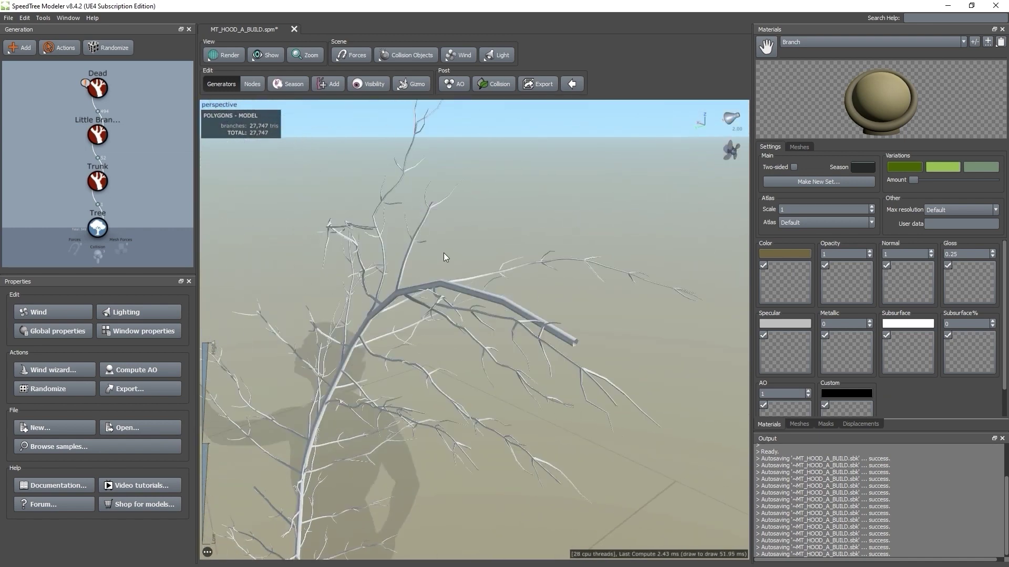
{"action": "left_click_drag", "start_coordinate": [602, 339], "coordinate": [560, 340]}
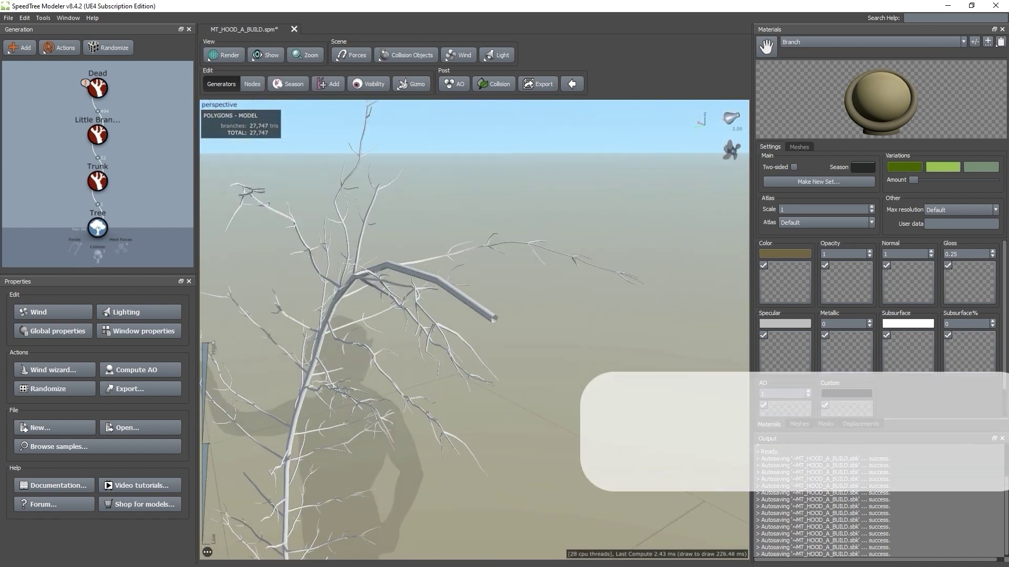
{"action": "left_click", "coordinate": [98, 134]}
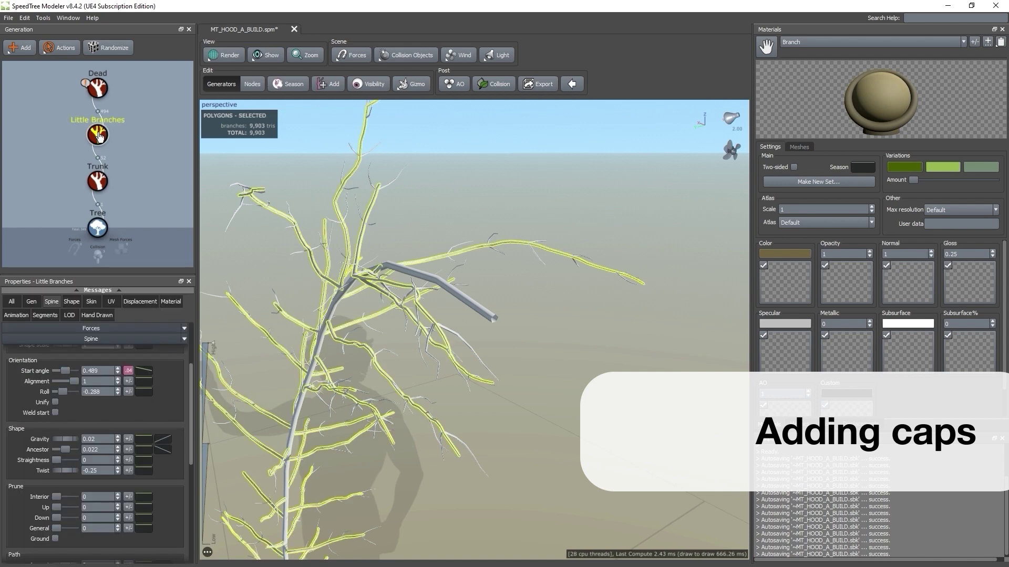
{"action": "right_click", "coordinate": [98, 132]}
{"action": "left_click", "coordinate": [54, 142]}
{"action": "left_click", "coordinate": [98, 181]}
{"action": "right_click", "coordinate": [96, 184]}
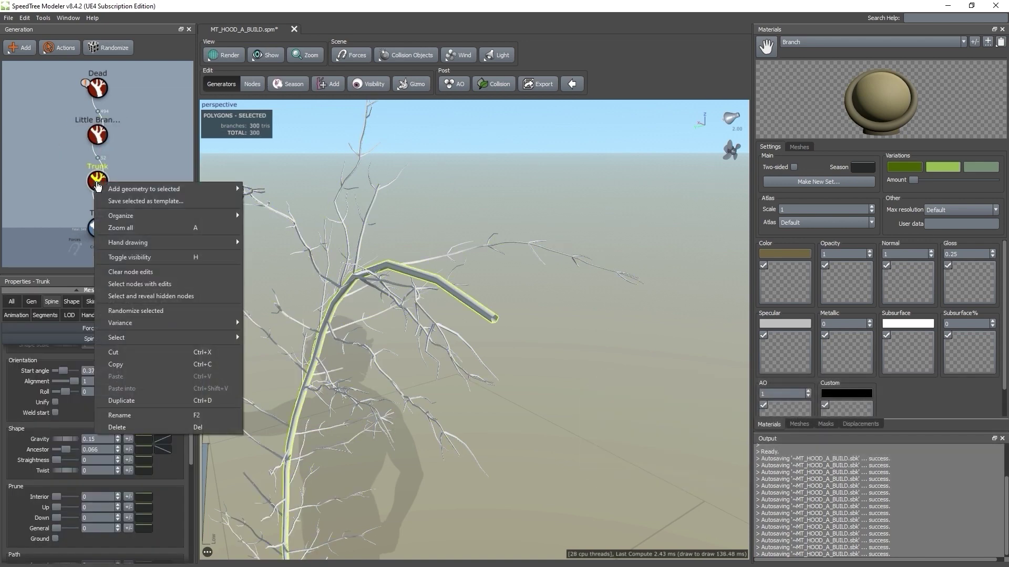
{"action": "mouse_move", "coordinate": [226, 188]}
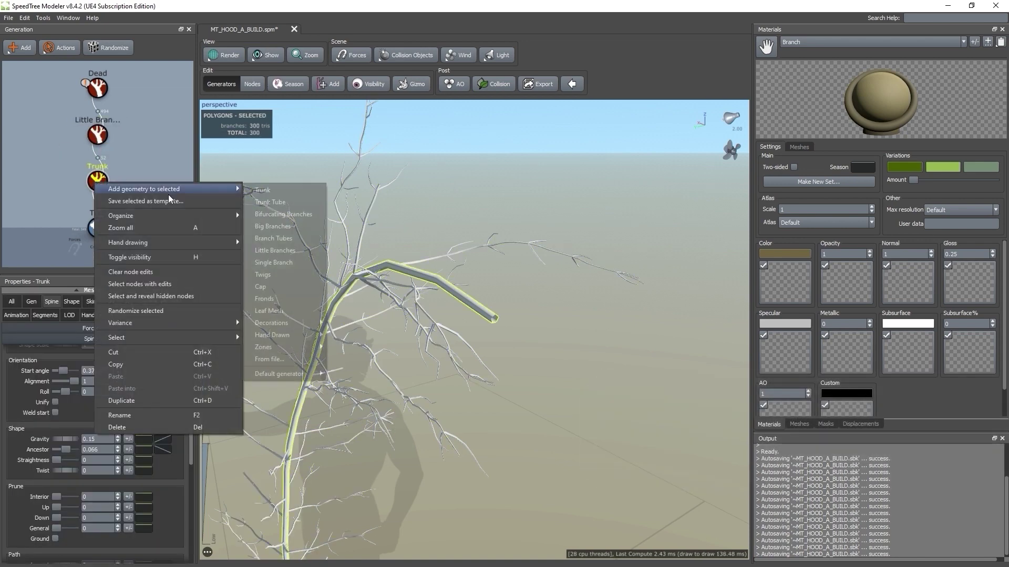
{"action": "left_click", "coordinate": [275, 286]}
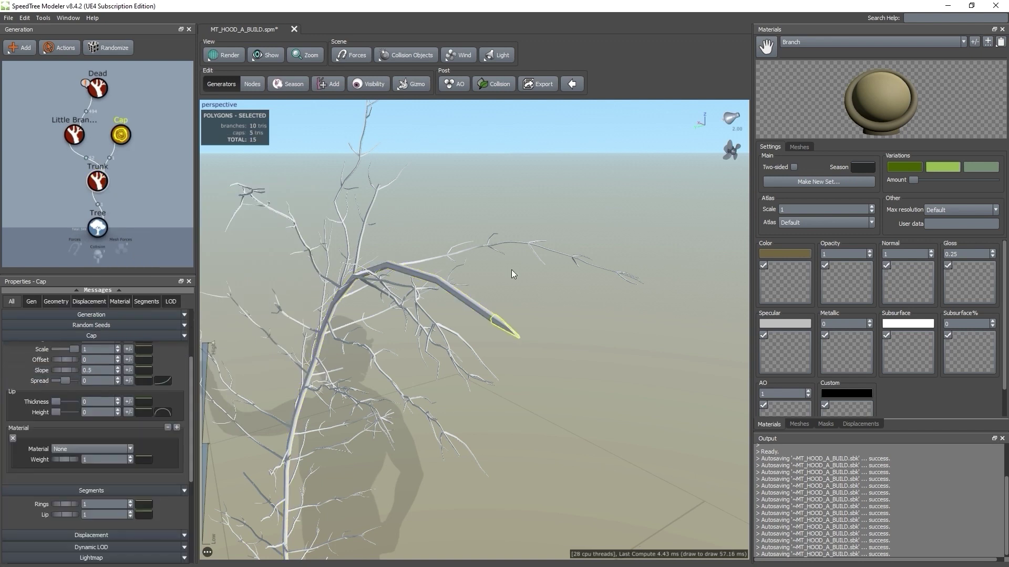
Set the cap's displacement amount to 0.02
{"action": "left_click", "coordinate": [100, 302]}
{"action": "double_click", "coordinate": [108, 339]}
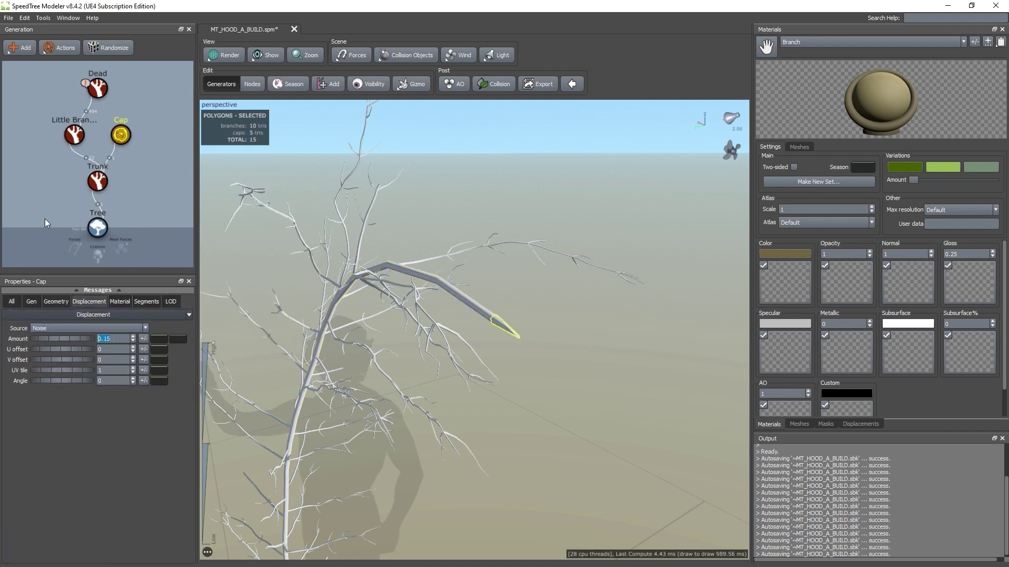
{"action": "type", "text": "0"}
{"action": "key", "text": "Return"}
{"action": "left_click_drag", "start_coordinate": [63, 340], "coordinate": [64, 340]}
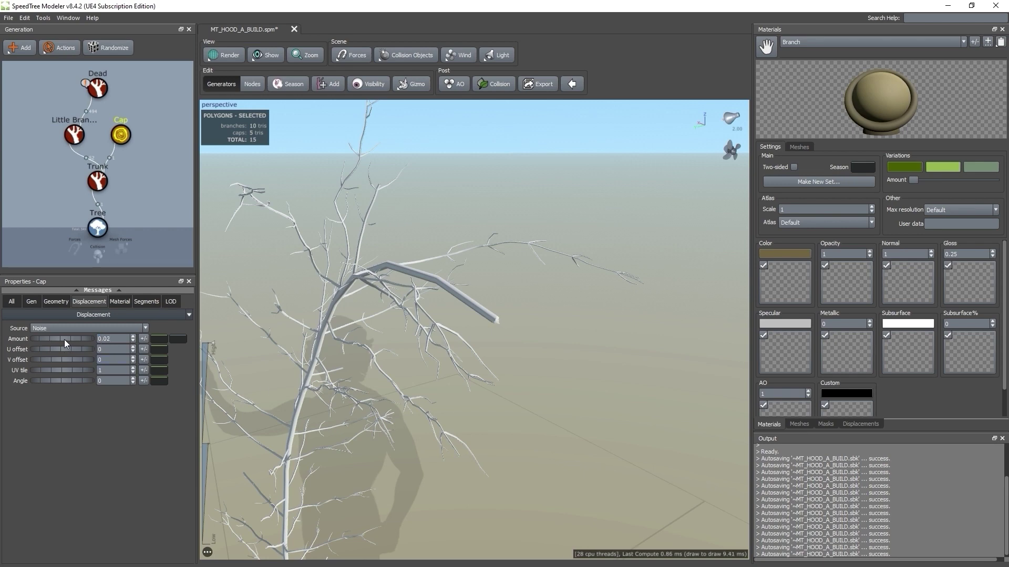
{"action": "left_click_drag", "start_coordinate": [337, 394], "coordinate": [381, 398]}
Add a near-end point to the trunk radius curve and drop its end to about 0.009
{"action": "left_click", "coordinate": [97, 181]}
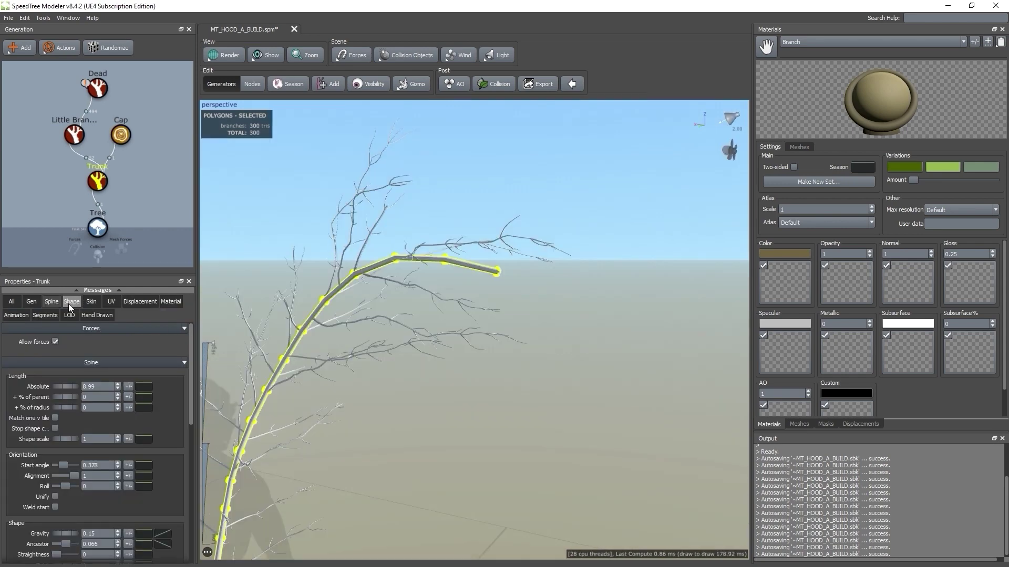
{"action": "left_click", "coordinate": [91, 301]}
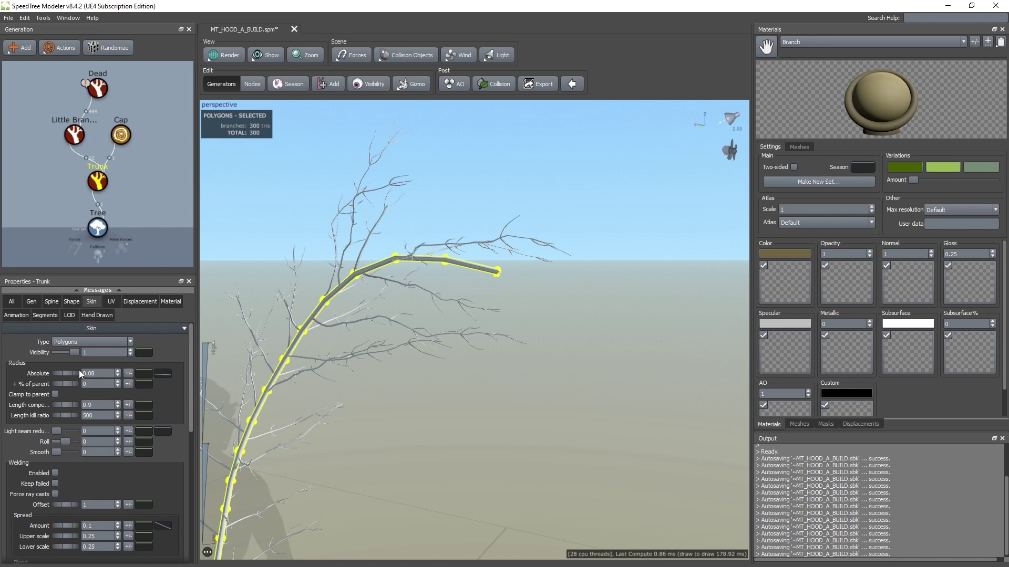
{"action": "left_click", "coordinate": [162, 373]}
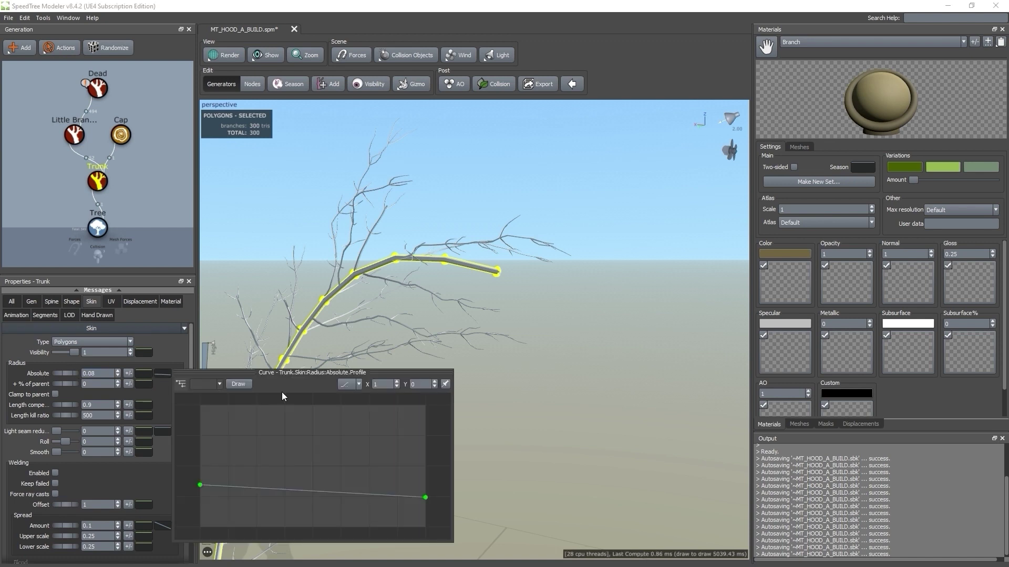
{"action": "left_click", "coordinate": [386, 495]}
{"action": "left_click_drag", "start_coordinate": [425, 497], "coordinate": [430, 514]}
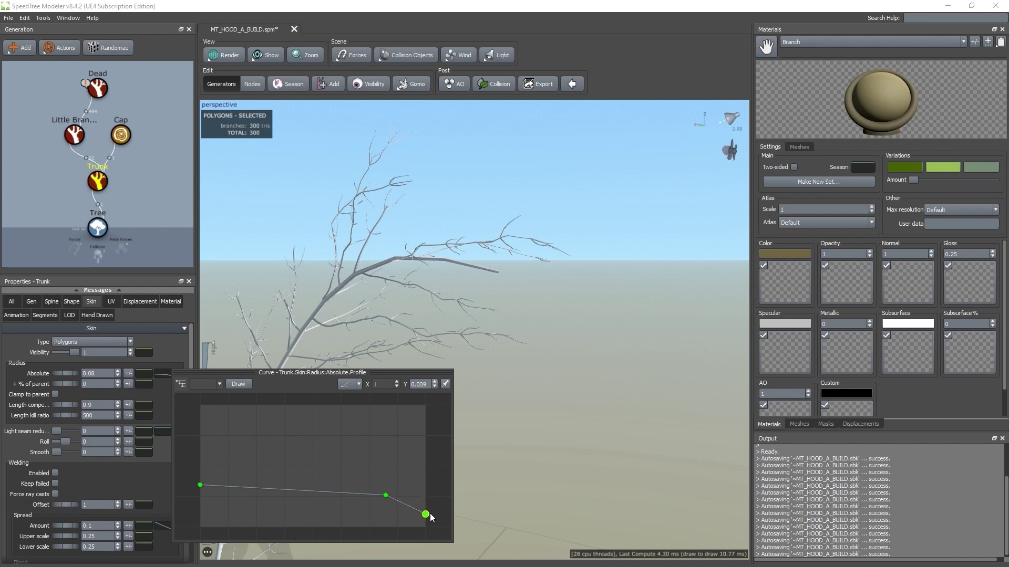
{"action": "left_click", "coordinate": [537, 452]}
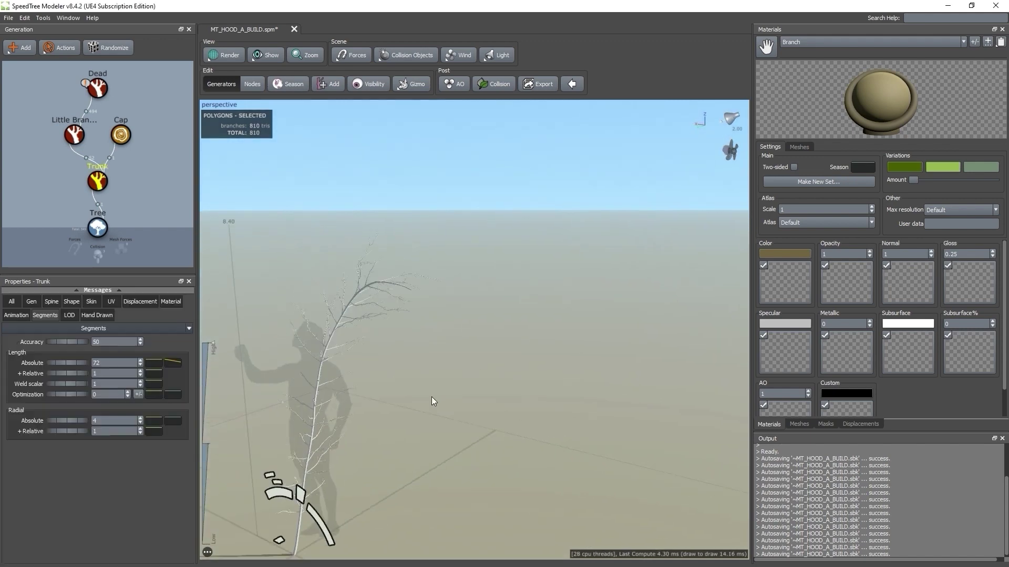
{"action": "left_click_drag", "start_coordinate": [432, 401], "coordinate": [463, 383]}
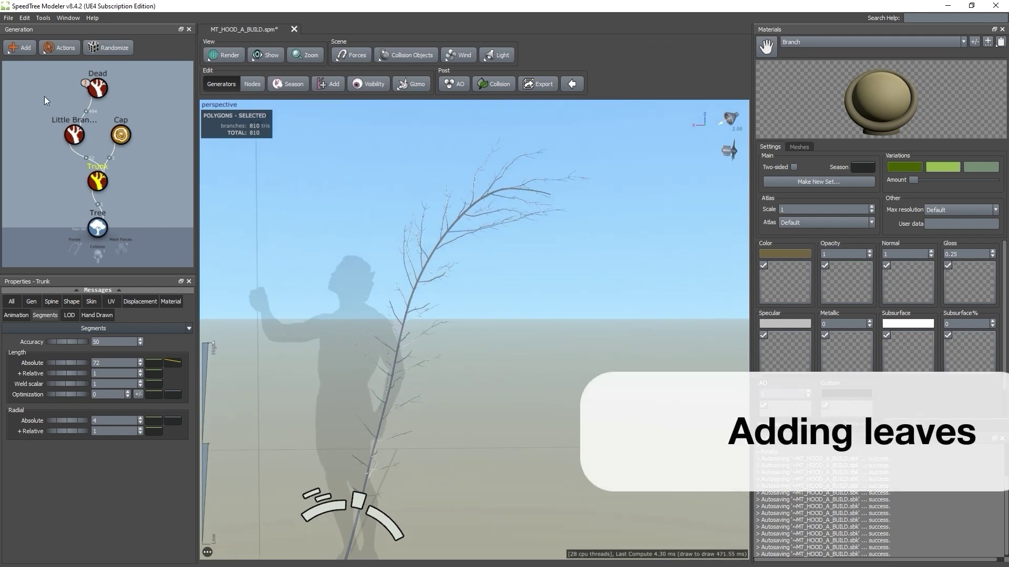
Add a Leaf Mesh generator under Little Branches to scatter placeholder leaf cards
{"action": "left_click", "coordinate": [83, 134]}
{"action": "right_click", "coordinate": [82, 134]}
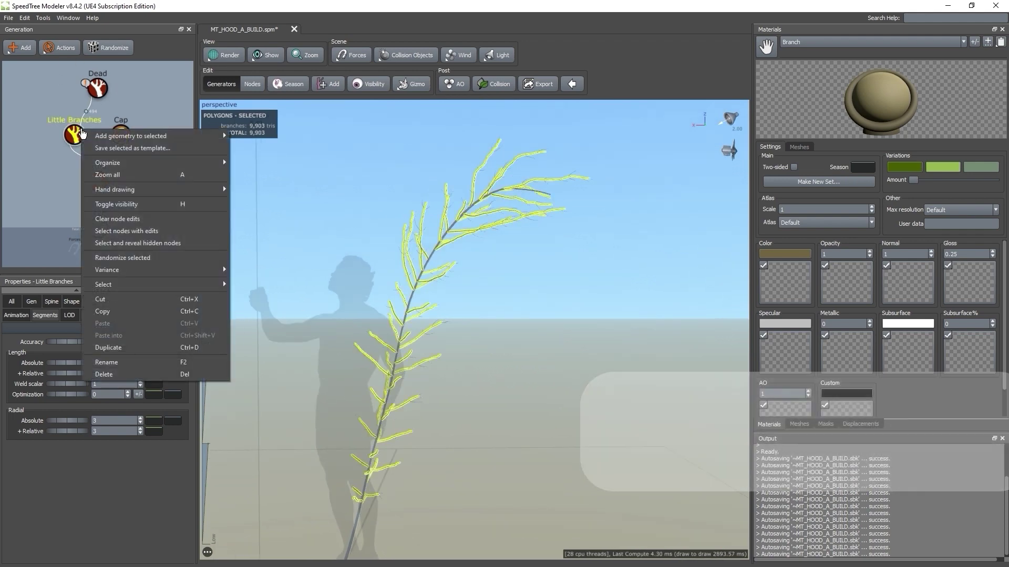
{"action": "left_click", "coordinate": [58, 106]}
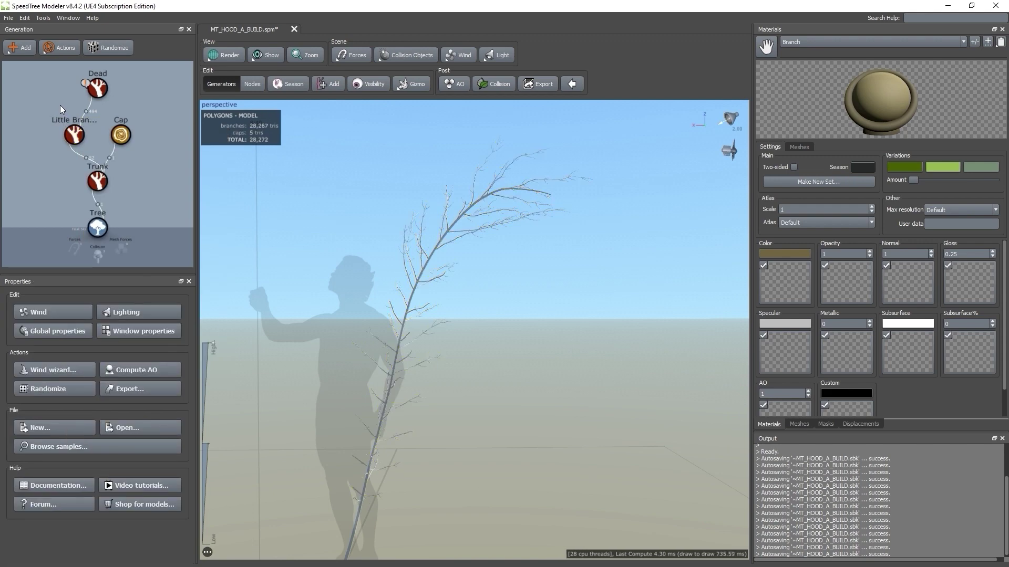
{"action": "left_click", "coordinate": [74, 135]}
{"action": "right_click", "coordinate": [74, 133]}
{"action": "mouse_move", "coordinate": [154, 141]}
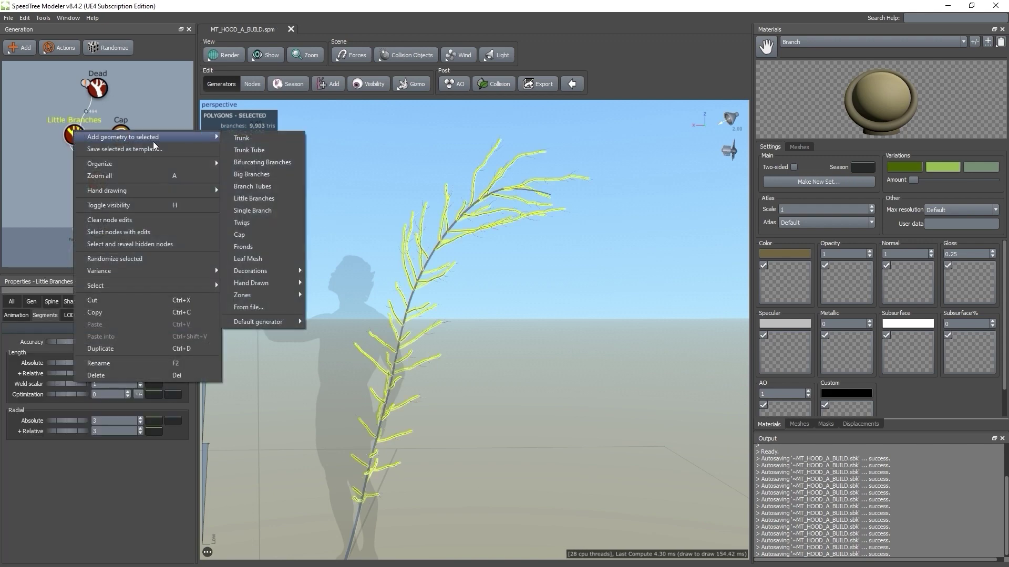
{"action": "left_click", "coordinate": [251, 259]}
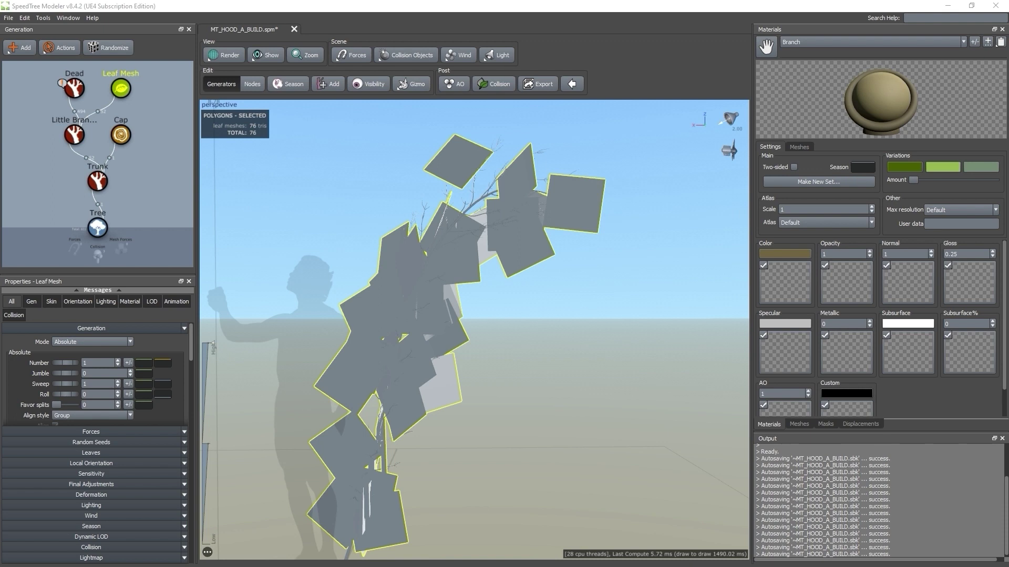
{"action": "left_click", "coordinate": [129, 301]}
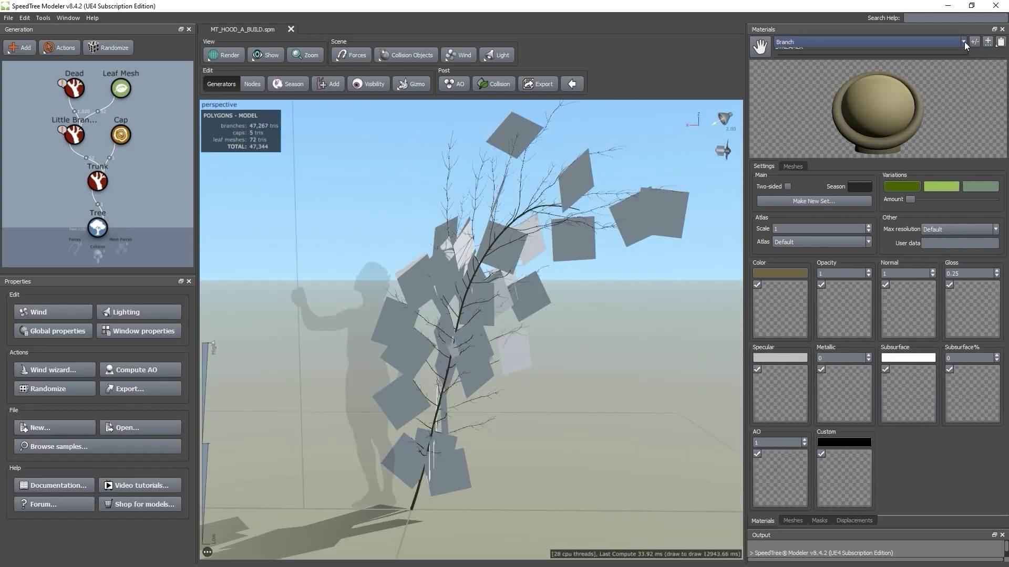
Select the Leaf material in Materials and rotate its preview
{"action": "left_click", "coordinate": [964, 42]}
{"action": "left_click", "coordinate": [833, 56]}
{"action": "left_click_drag", "start_coordinate": [867, 99], "coordinate": [894, 132]}
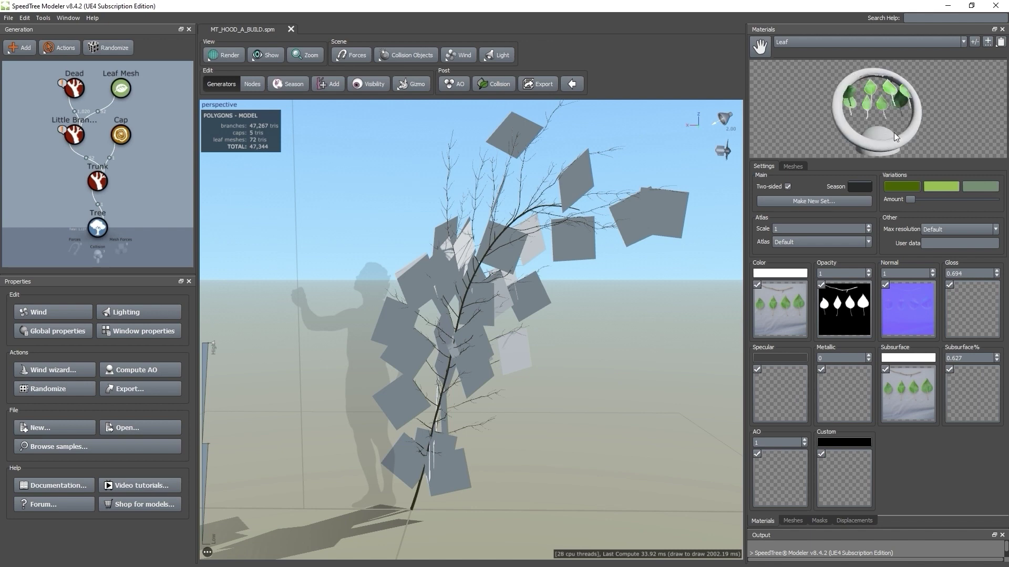
Inspect the LEAF_A cutout mesh (13 vertices, 16 faces) from the Meshes tab, then close it
{"action": "left_click", "coordinate": [793, 521]}
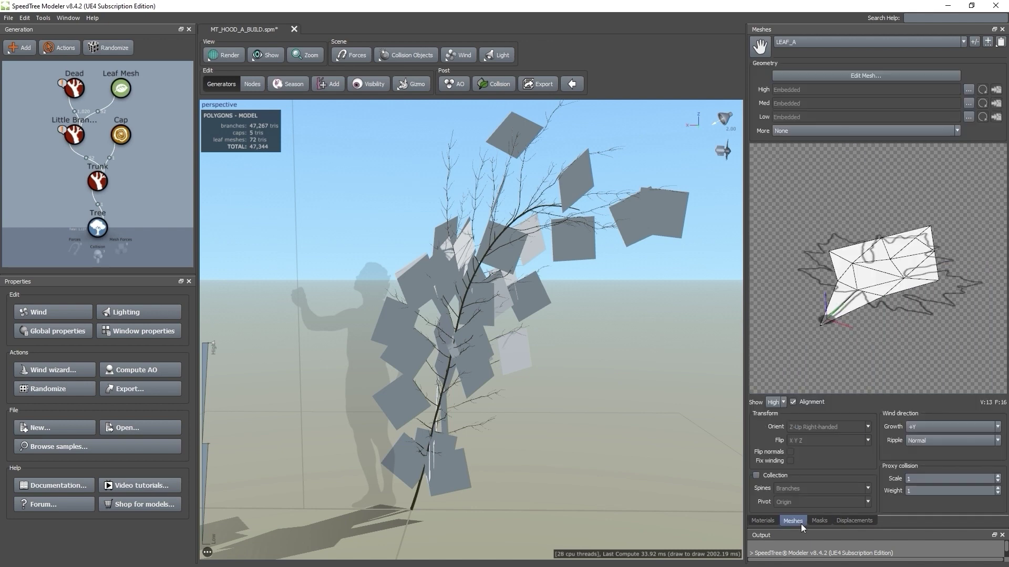
{"action": "left_click", "coordinate": [853, 74]}
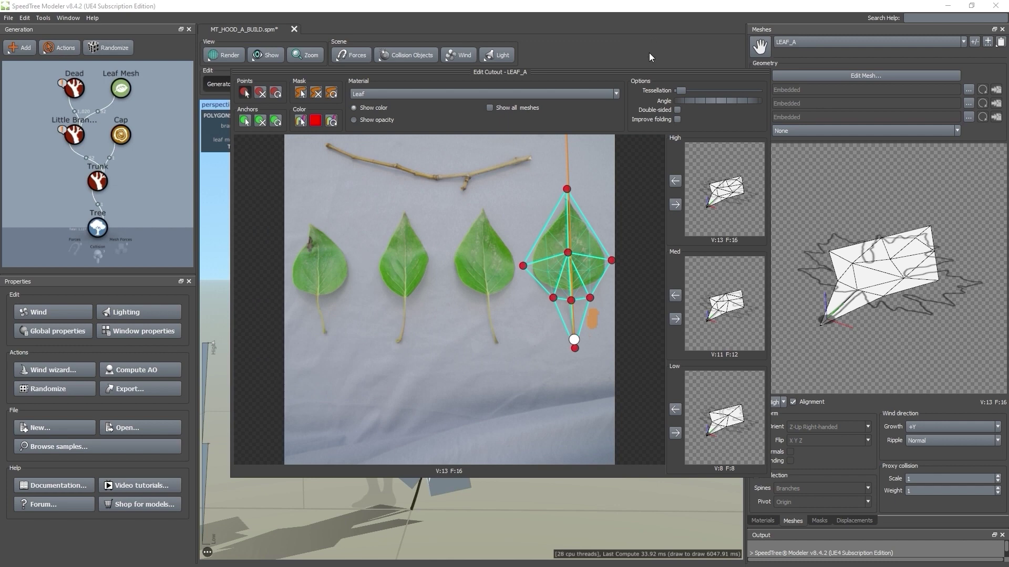
{"action": "key", "text": "Escape"}
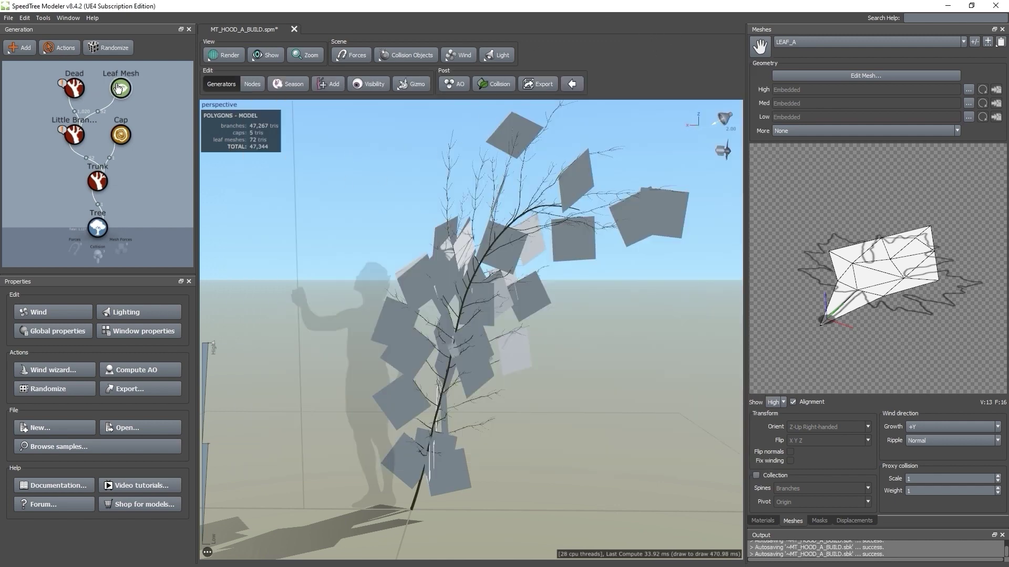
Give the Leaf Mesh generator's first leaf type the Leaf material
{"action": "left_click", "coordinate": [120, 90]}
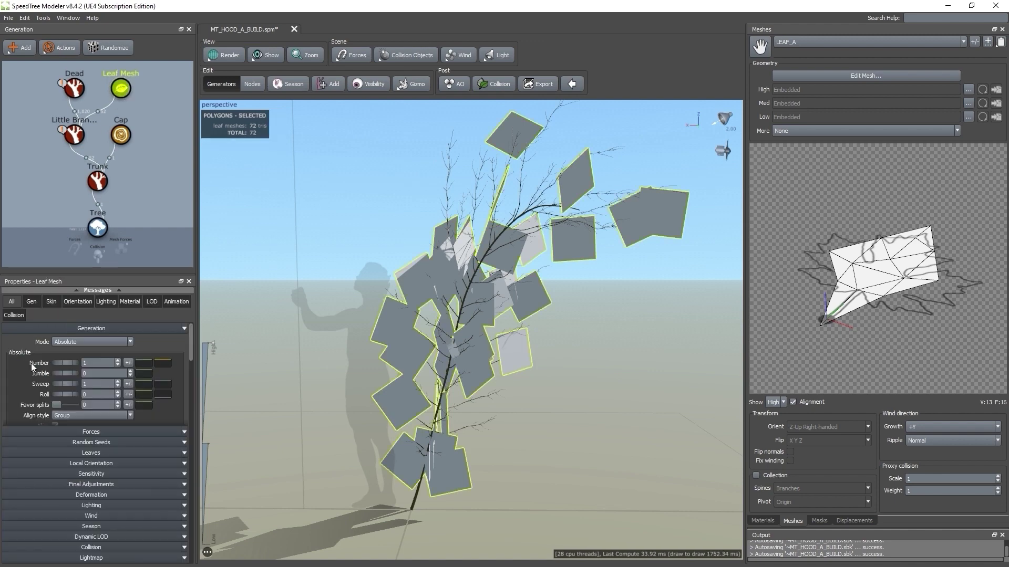
{"action": "left_click", "coordinate": [132, 303]}
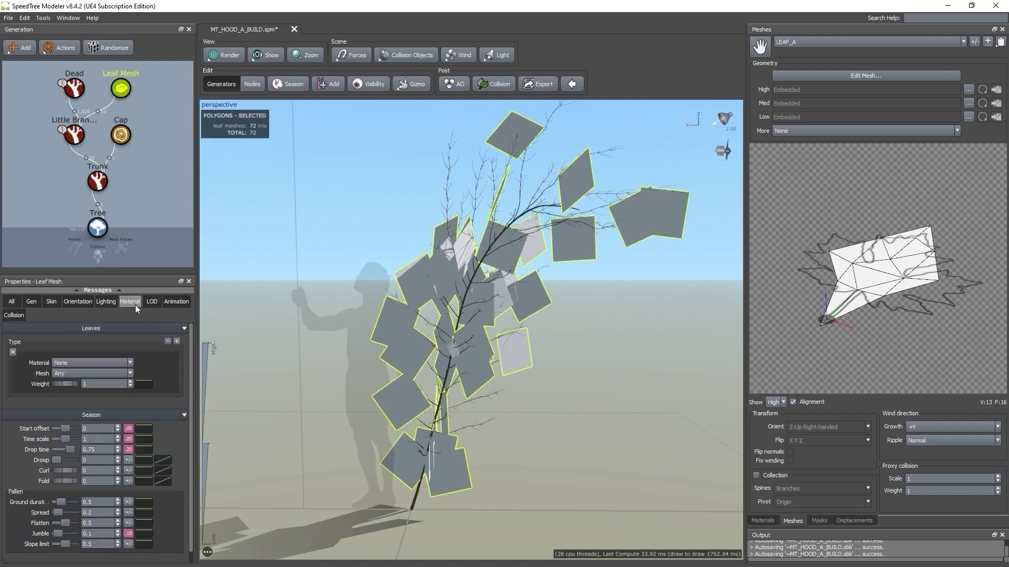
{"action": "left_click", "coordinate": [99, 362]}
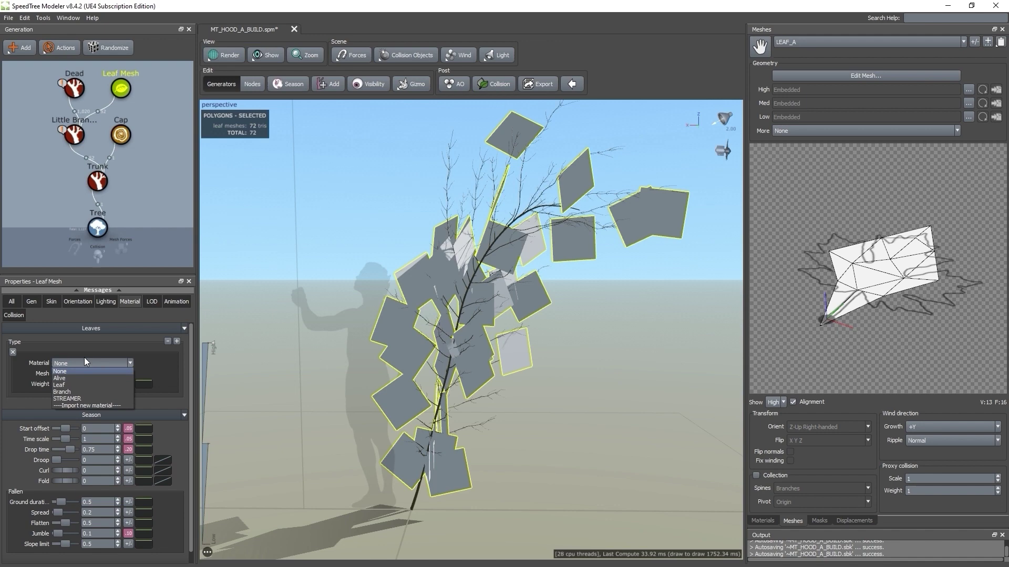
{"action": "left_click", "coordinate": [68, 386]}
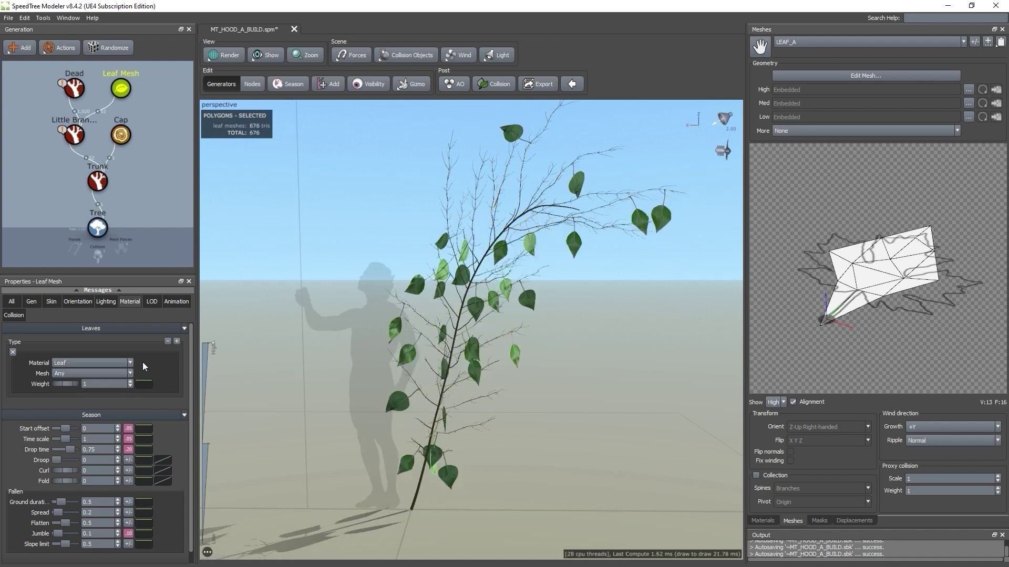
Add leaf type entries and set the second, third and fourth types to the Leaf material
{"action": "left_click", "coordinate": [177, 342]}
{"action": "left_click", "coordinate": [177, 342]}
{"action": "left_click", "coordinate": [178, 341]}
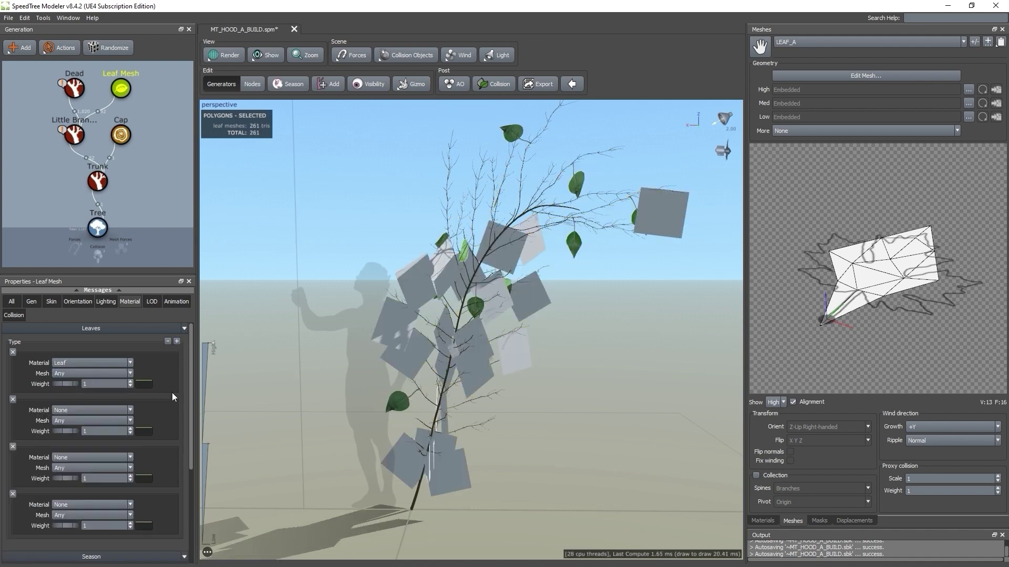
{"action": "scroll", "coordinate": [130, 377], "scroll_direction": "down", "scroll_amount": 1}
{"action": "left_click", "coordinate": [131, 378]}
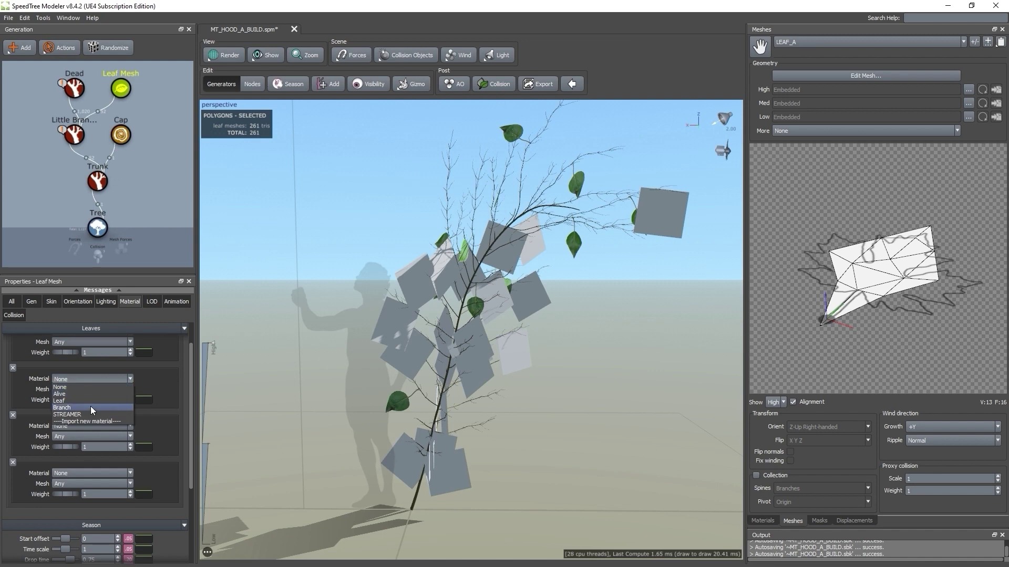
{"action": "left_click", "coordinate": [90, 404]}
{"action": "left_click", "coordinate": [129, 426]}
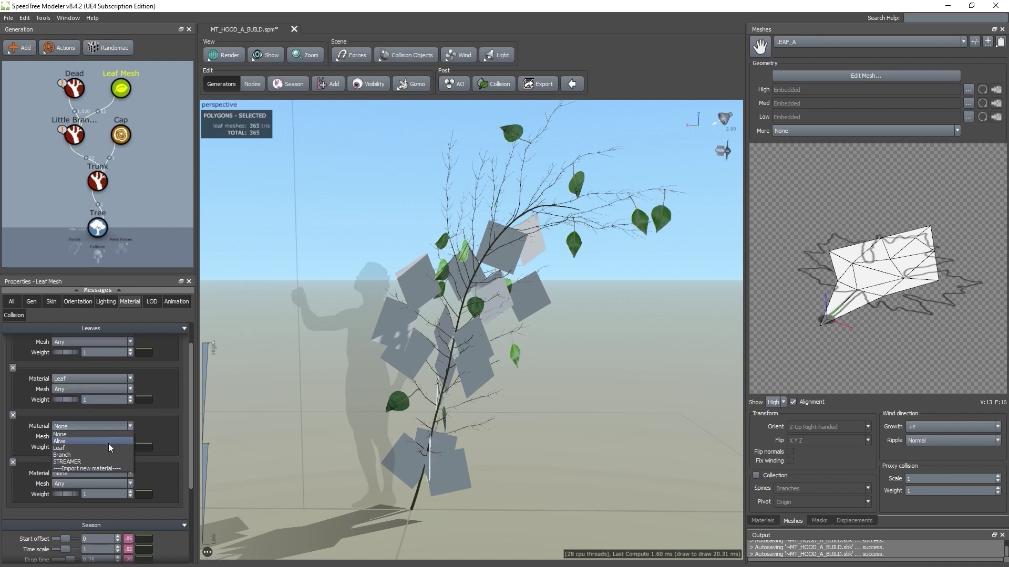
{"action": "left_click", "coordinate": [107, 447]}
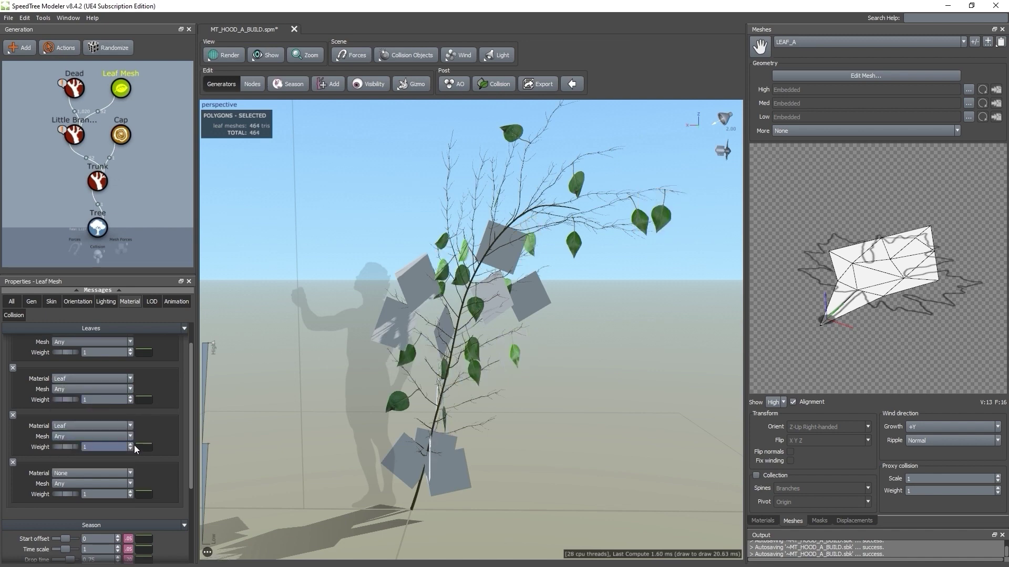
{"action": "left_click", "coordinate": [132, 472]}
{"action": "left_click", "coordinate": [110, 496]}
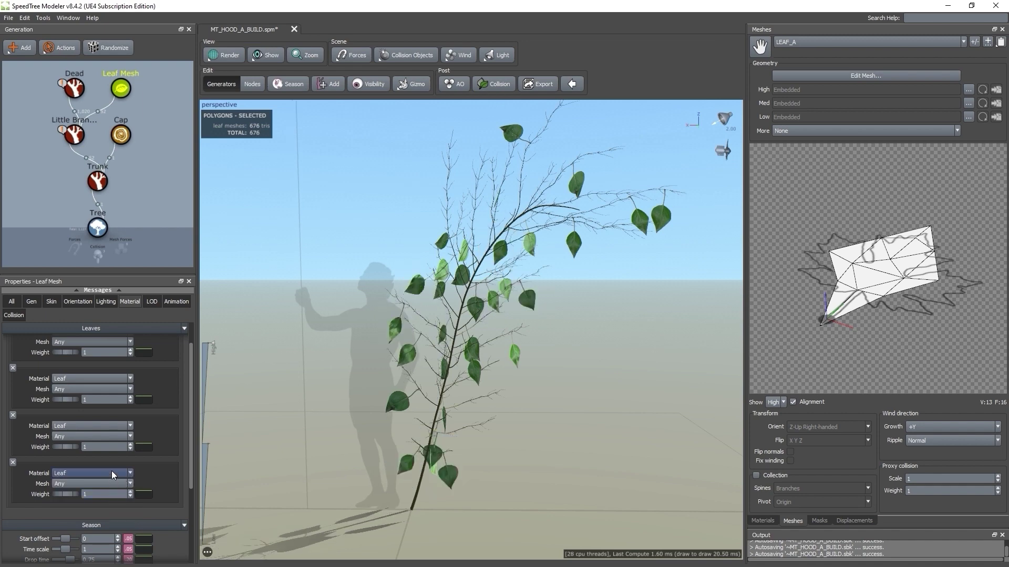
Assign meshes LEAF_A, LEAF_B, LEAF_C and LEAF_D to the four leaf types in order
{"action": "scroll", "coordinate": [177, 472], "scroll_direction": "down", "scroll_amount": 1}
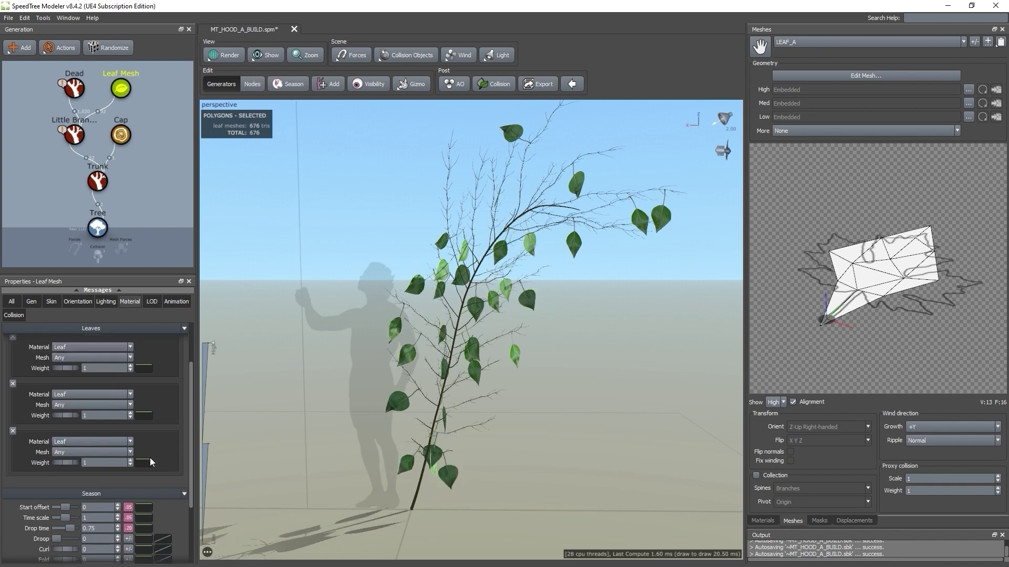
{"action": "left_click", "coordinate": [122, 452]}
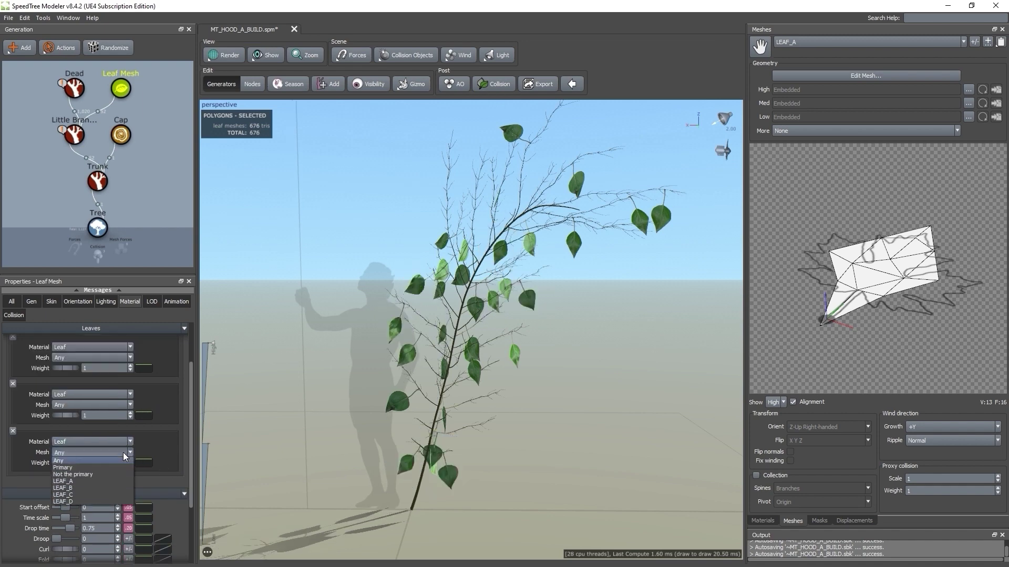
{"action": "left_click", "coordinate": [61, 501]}
{"action": "left_click", "coordinate": [88, 404]}
{"action": "left_click", "coordinate": [88, 447]}
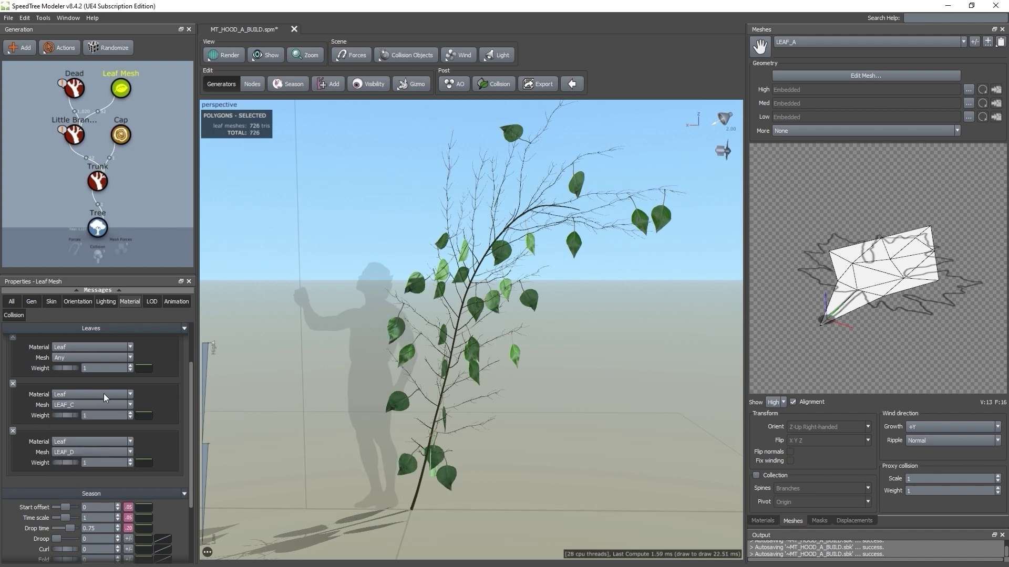
{"action": "left_click", "coordinate": [119, 358]}
{"action": "left_click", "coordinate": [98, 395]}
{"action": "scroll", "coordinate": [99, 396], "scroll_direction": "up", "scroll_amount": 2}
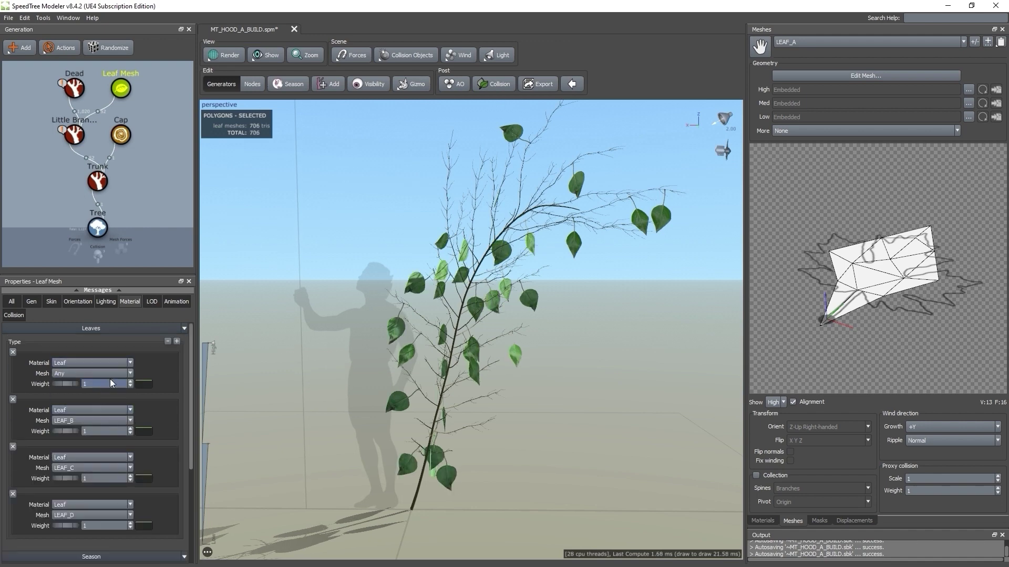
{"action": "left_click", "coordinate": [112, 375]}
{"action": "left_click", "coordinate": [94, 405]}
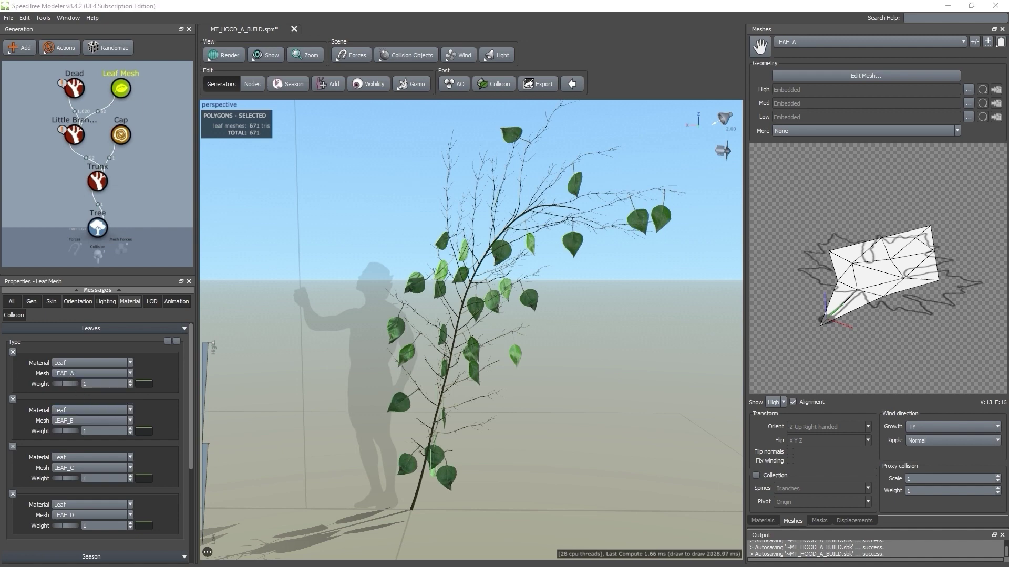
Generate 42 leaves per branch, starting at first boundary 0.04
{"action": "left_click", "coordinate": [30, 301]}
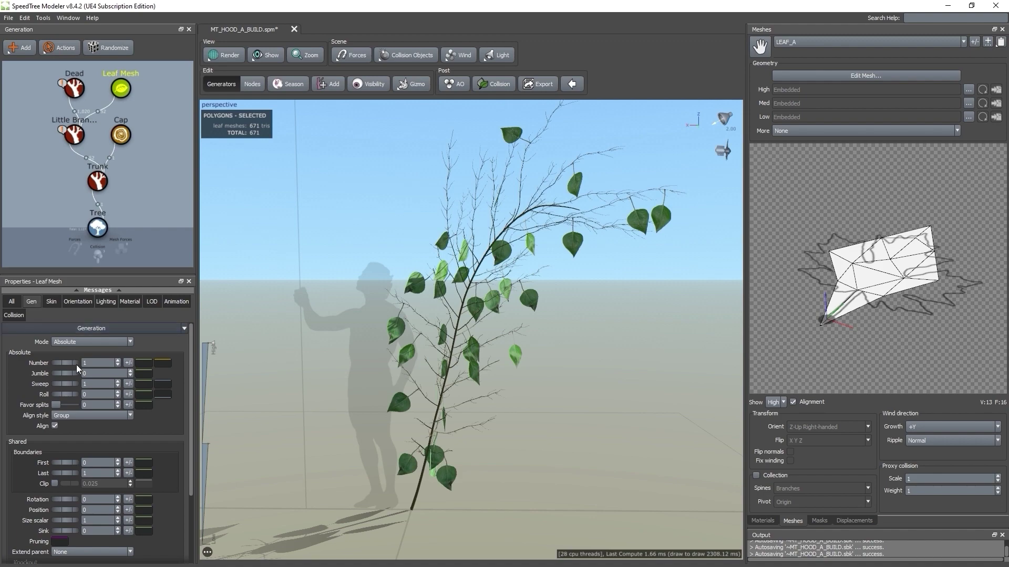
{"action": "left_click_drag", "start_coordinate": [68, 362], "coordinate": [447, 366]}
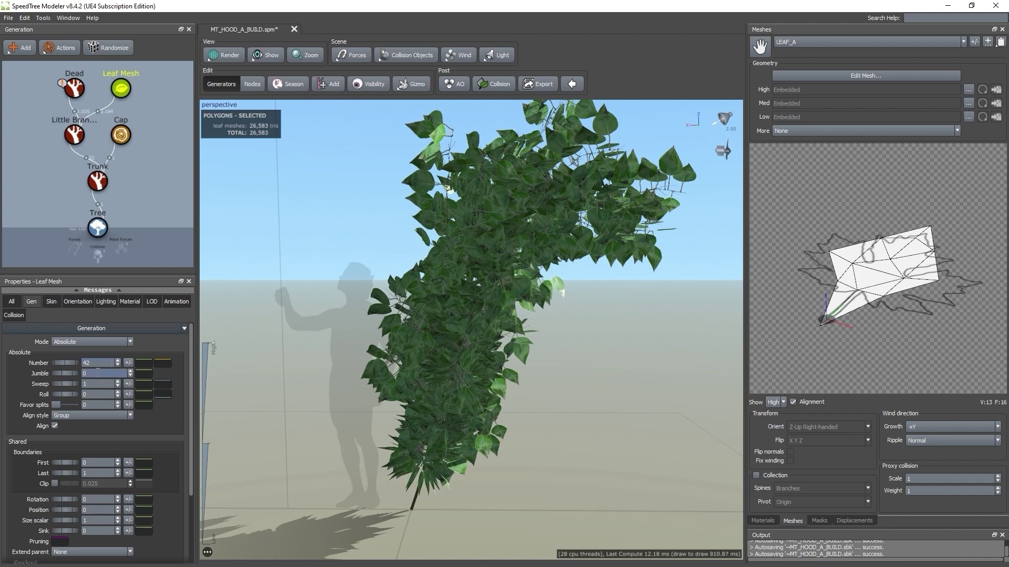
{"action": "scroll", "coordinate": [33, 489], "scroll_direction": "down", "scroll_amount": 1}
{"action": "left_click", "coordinate": [95, 435]}
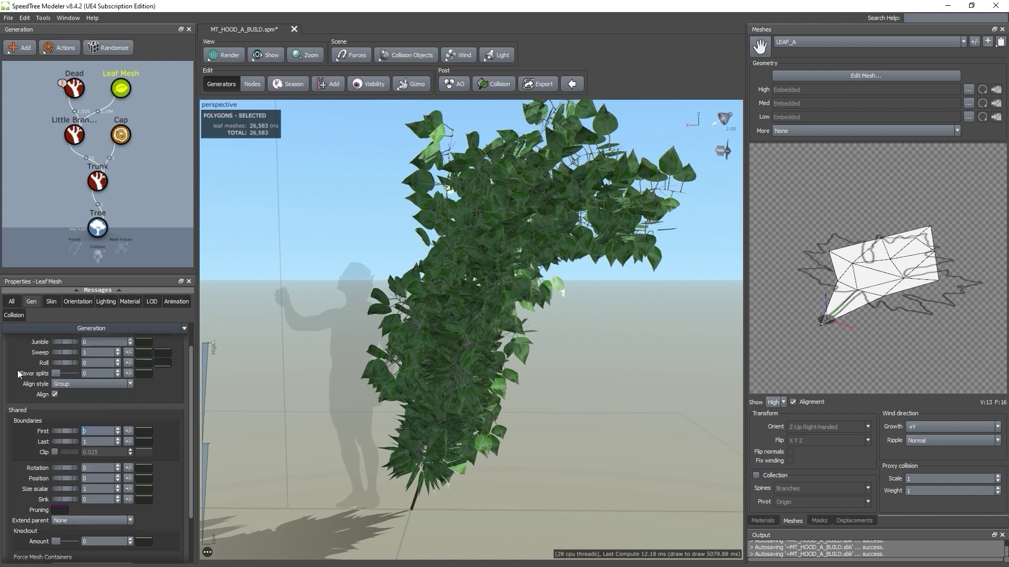
{"action": "type", "text": ".04"}
{"action": "key", "text": "Return"}
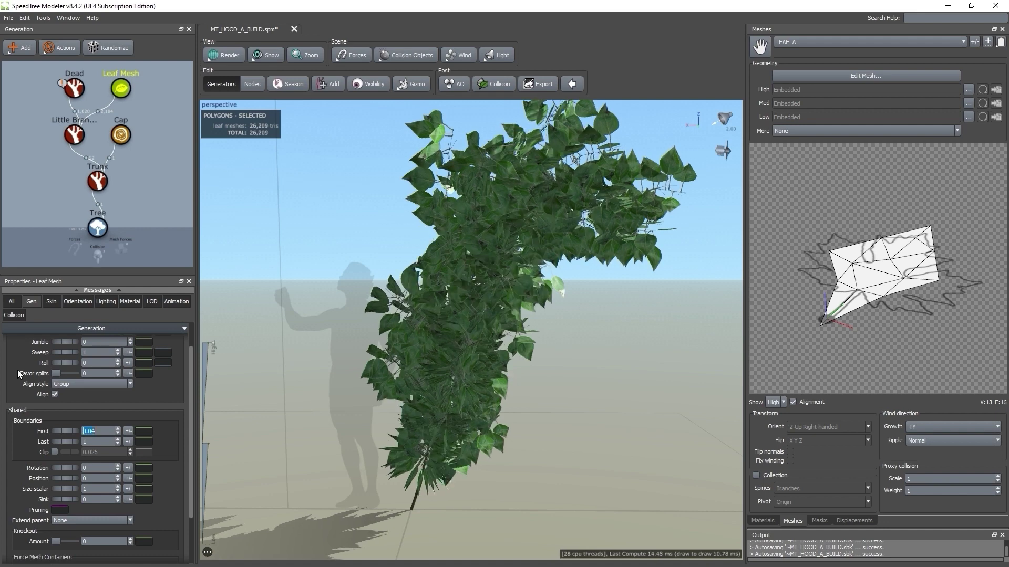
{"action": "left_click", "coordinate": [51, 301]}
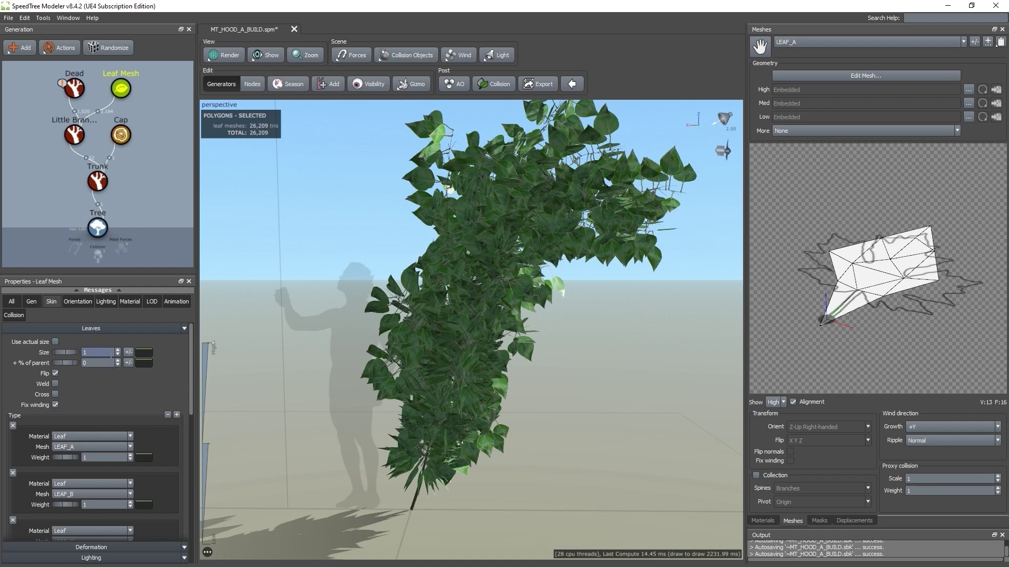
Set leaf Size to 0.34 with a variance of 0.1
{"action": "left_click", "coordinate": [97, 352]}
{"action": "mouse_move", "coordinate": [61, 354]}
{"action": "left_mouse_down"}
{"action": "mouse_move", "coordinate": [69, 351]}
{"action": "mouse_move", "coordinate": [26, 349]}
{"action": "left_mouse_up"}
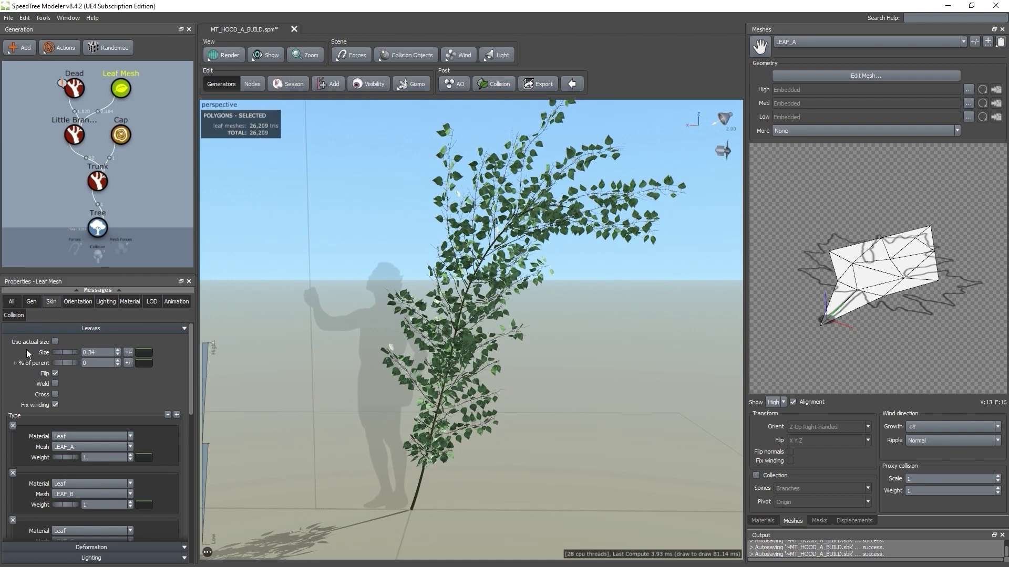
{"action": "left_click", "coordinate": [128, 352]}
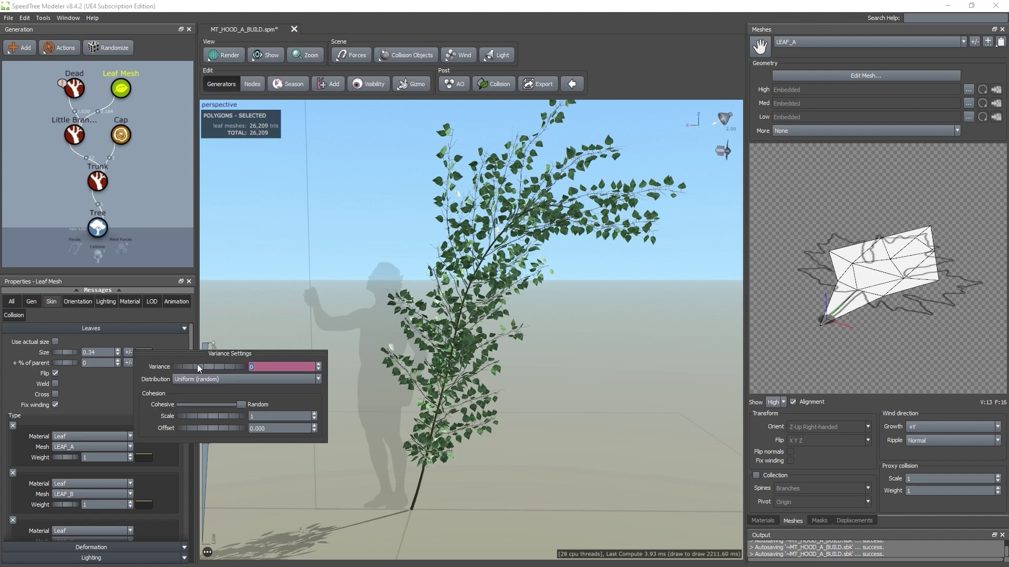
{"action": "left_click_drag", "start_coordinate": [197, 365], "coordinate": [219, 368]}
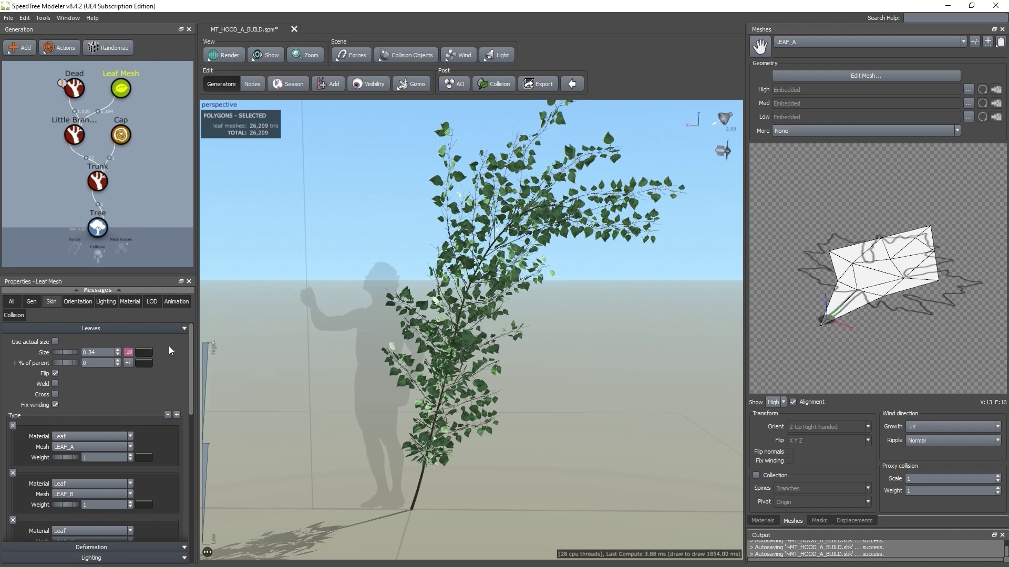
Lower the Size curve's left and middle points so leaves shrink toward branch bases
{"action": "left_click", "coordinate": [148, 355]}
{"action": "left_click", "coordinate": [321, 386]}
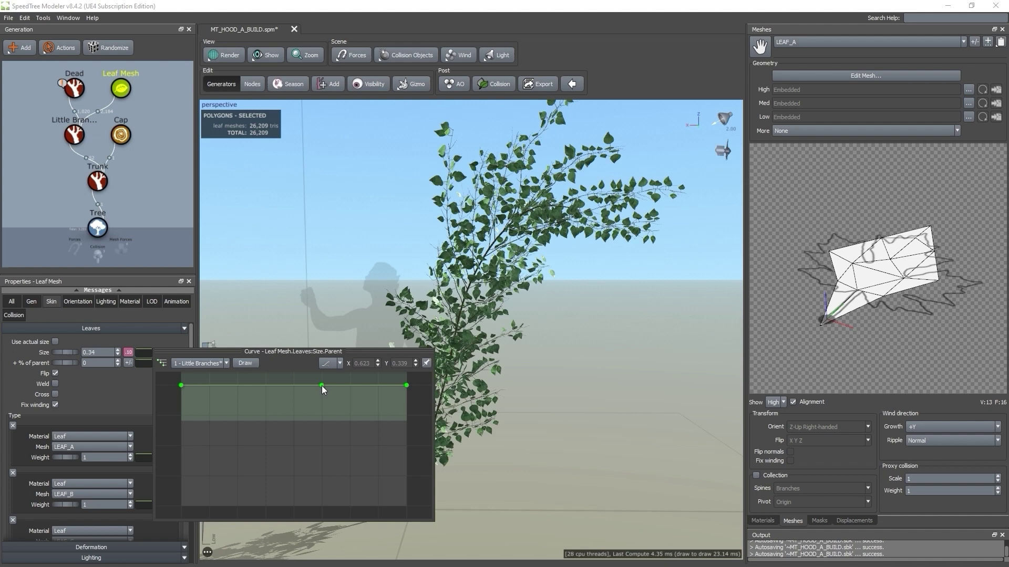
{"action": "left_click_drag", "start_coordinate": [181, 385], "coordinate": [187, 442]}
{"action": "left_click_drag", "start_coordinate": [322, 386], "coordinate": [302, 404]}
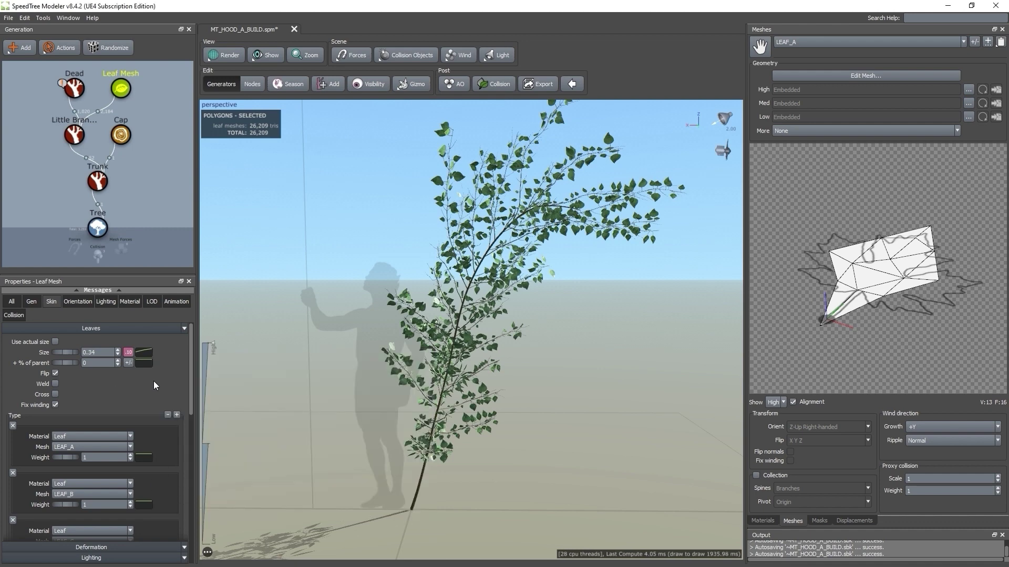
Fold the leaves to 1.73 with a fold variance of 0.08
{"action": "scroll", "coordinate": [154, 380], "scroll_direction": "down", "scroll_amount": 5}
{"action": "scroll", "coordinate": [153, 381], "scroll_direction": "down", "scroll_amount": 3}
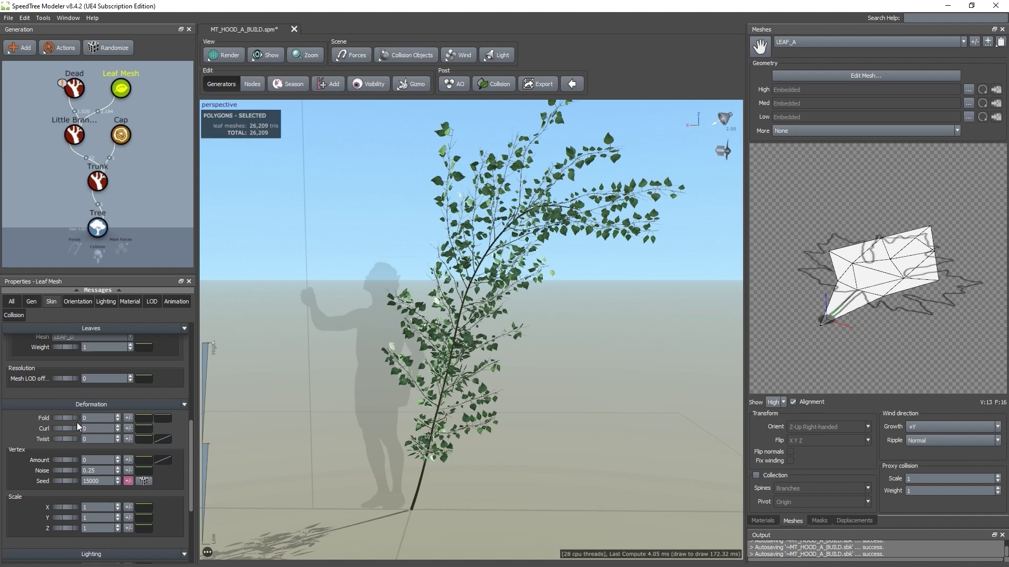
{"action": "left_click_drag", "start_coordinate": [73, 421], "coordinate": [163, 425]}
{"action": "scroll", "coordinate": [522, 320], "scroll_direction": "up", "scroll_amount": 6}
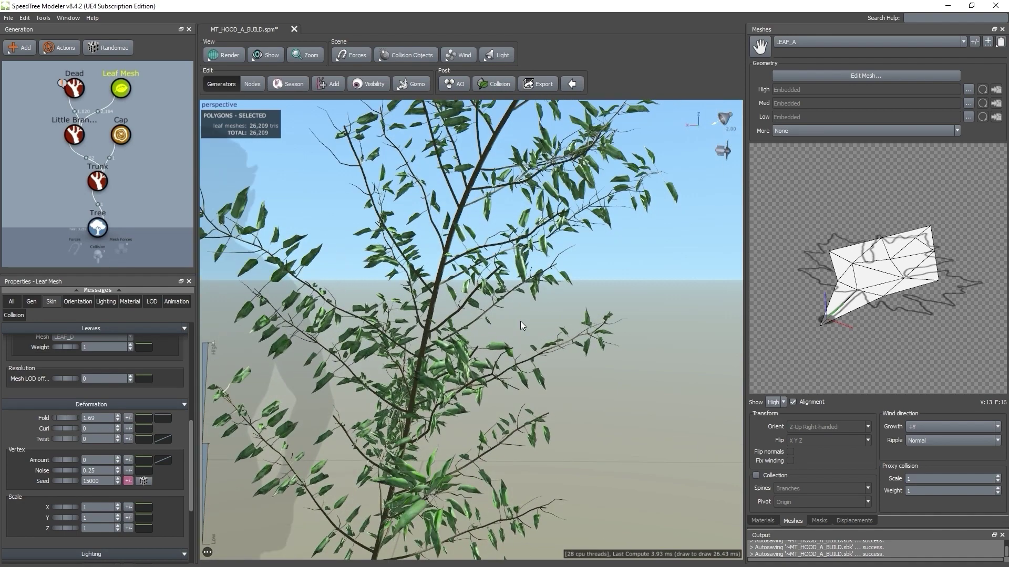
{"action": "left_click_drag", "start_coordinate": [67, 418], "coordinate": [68, 417]}
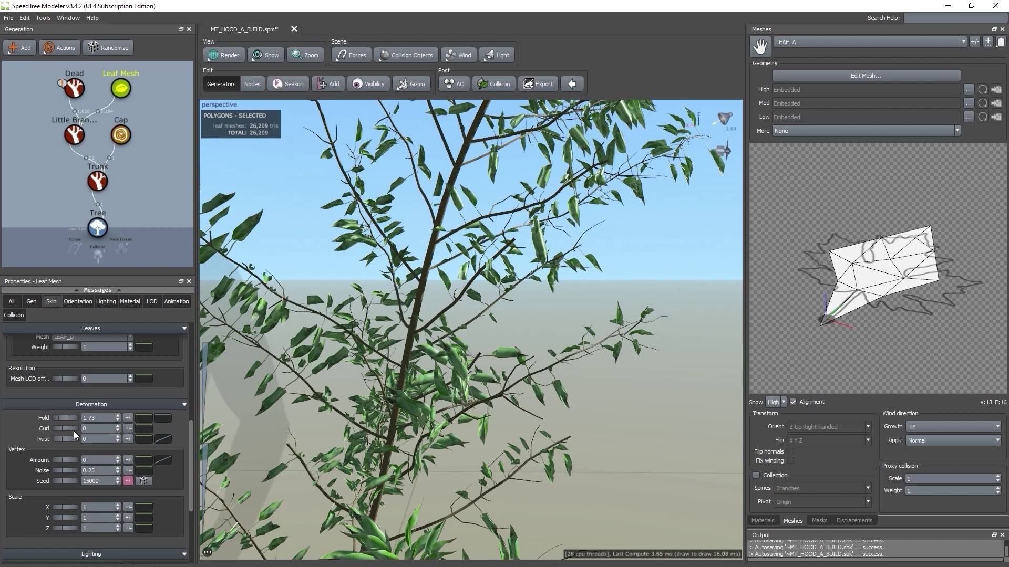
{"action": "left_click", "coordinate": [129, 418]}
{"action": "type", "text": "."}
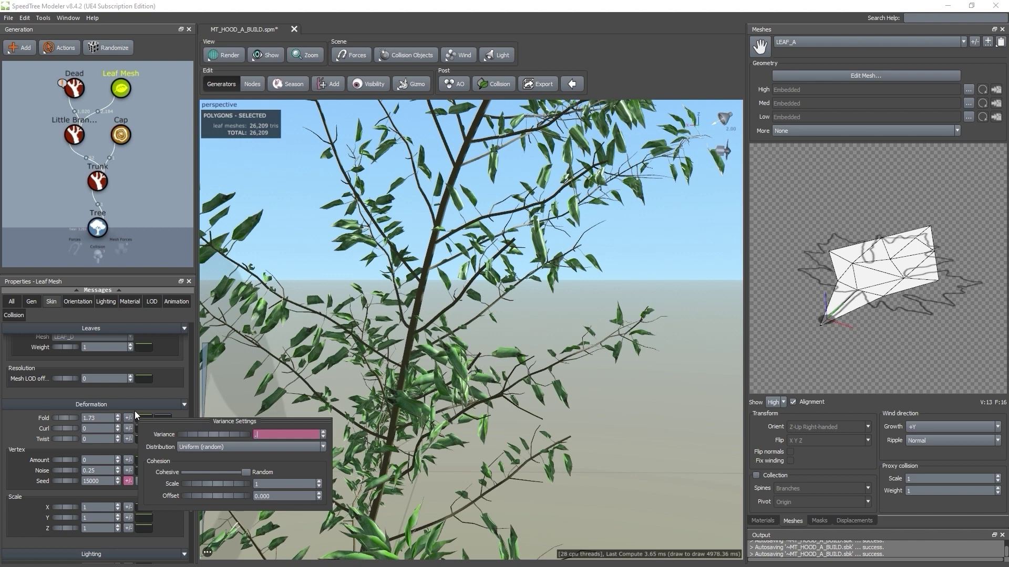
{"action": "type", "text": "058"}
{"action": "key", "text": "Left"}
{"action": "key", "text": "BackSpace"}
{"action": "key", "text": "Return"}
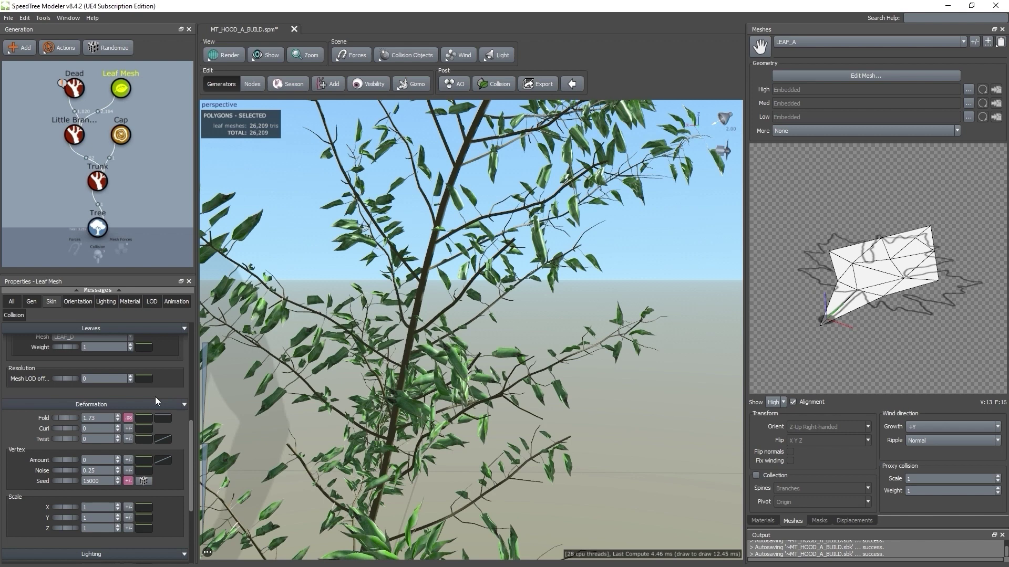
Reshape the fold curves along the parent branch and the fold profile, adding a midpoint
{"action": "left_click", "coordinate": [147, 418]}
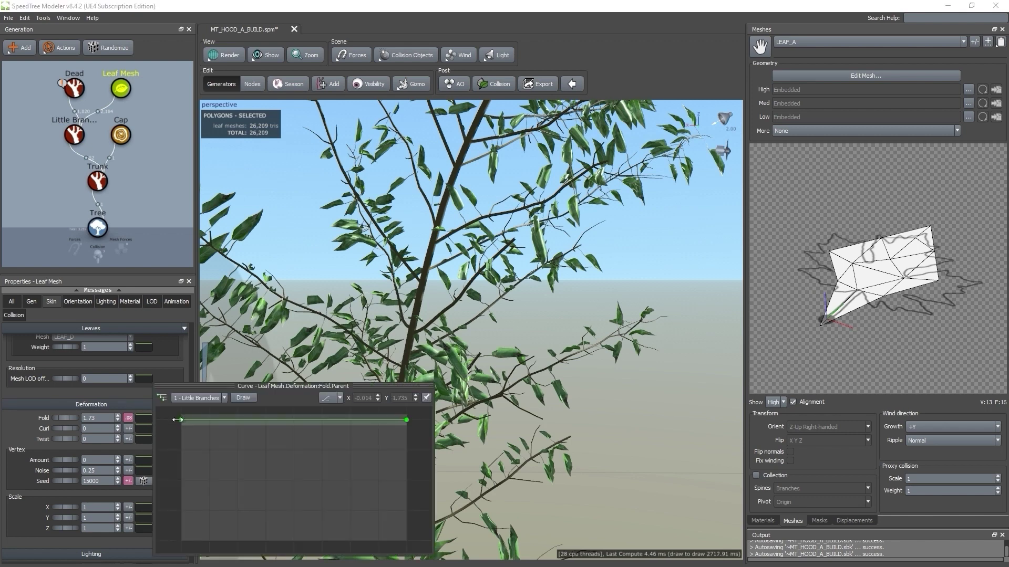
{"action": "left_click_drag", "start_coordinate": [180, 418], "coordinate": [406, 468]}
{"action": "left_click_drag", "start_coordinate": [345, 459], "coordinate": [342, 447]}
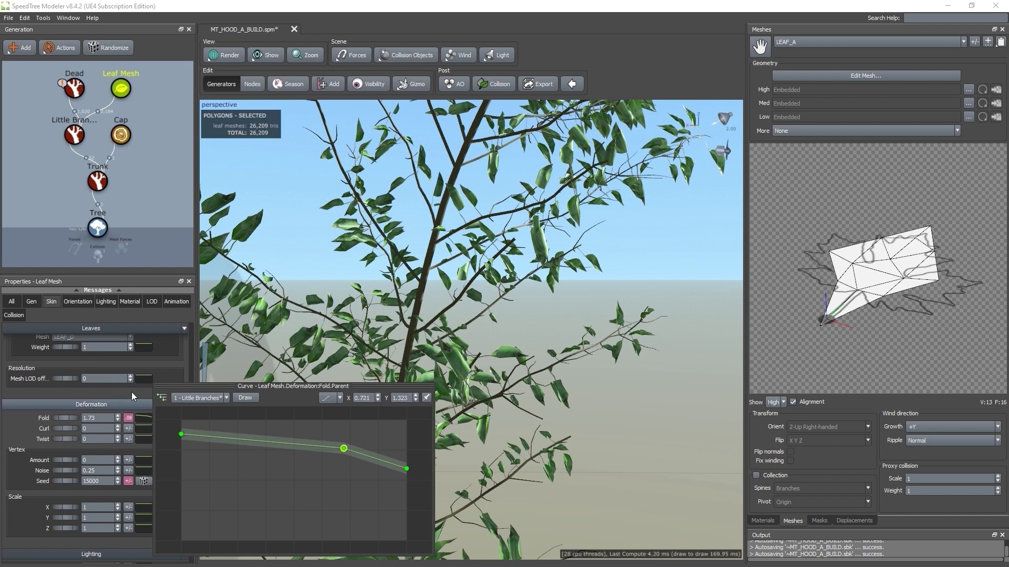
{"action": "left_click", "coordinate": [168, 417]}
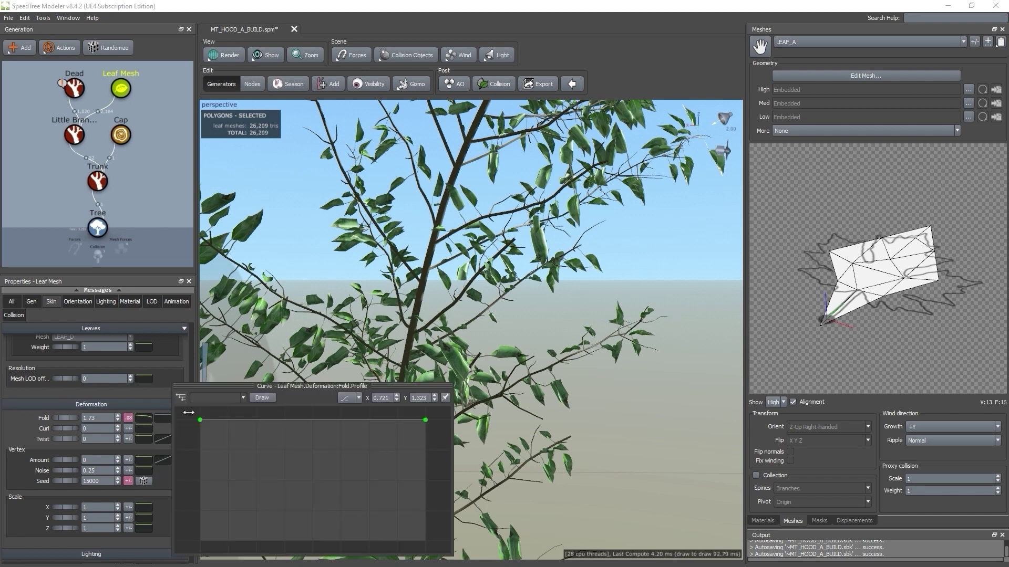
{"action": "left_click_drag", "start_coordinate": [425, 420], "coordinate": [425, 541]}
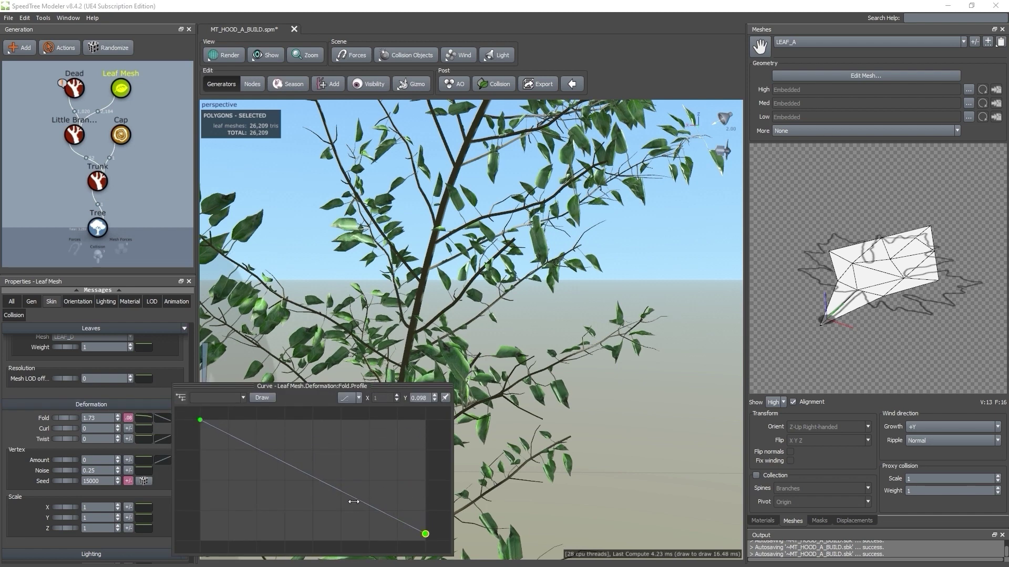
{"action": "left_click", "coordinate": [352, 497]}
{"action": "left_click_drag", "start_coordinate": [351, 496], "coordinate": [273, 478]}
{"action": "left_click_drag", "start_coordinate": [426, 535], "coordinate": [425, 523]}
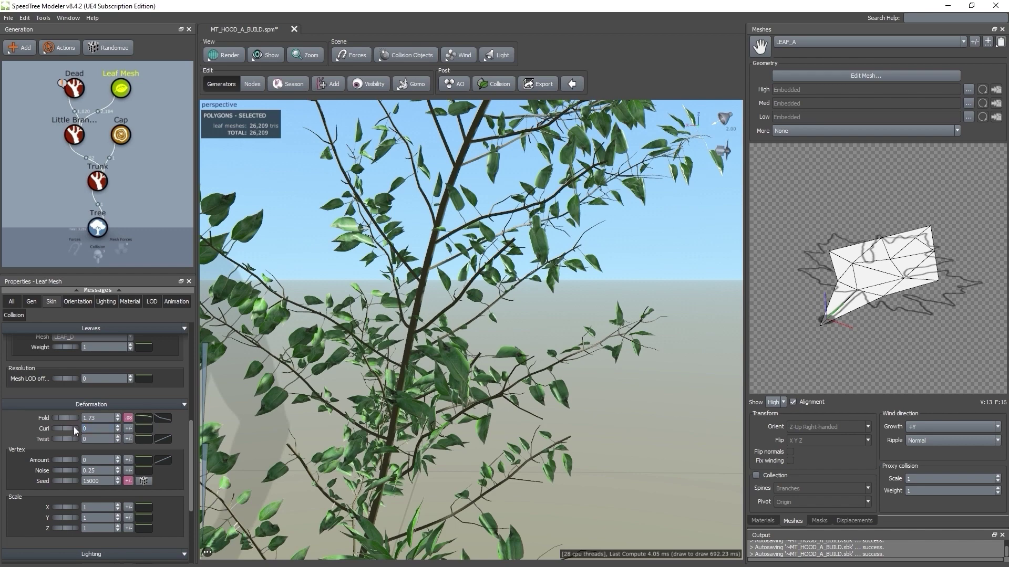
Set Curl to -0.47 with a parent curve peaking mid-branch, lower at both ends
{"action": "left_click_drag", "start_coordinate": [73, 427], "coordinate": [37, 431]}
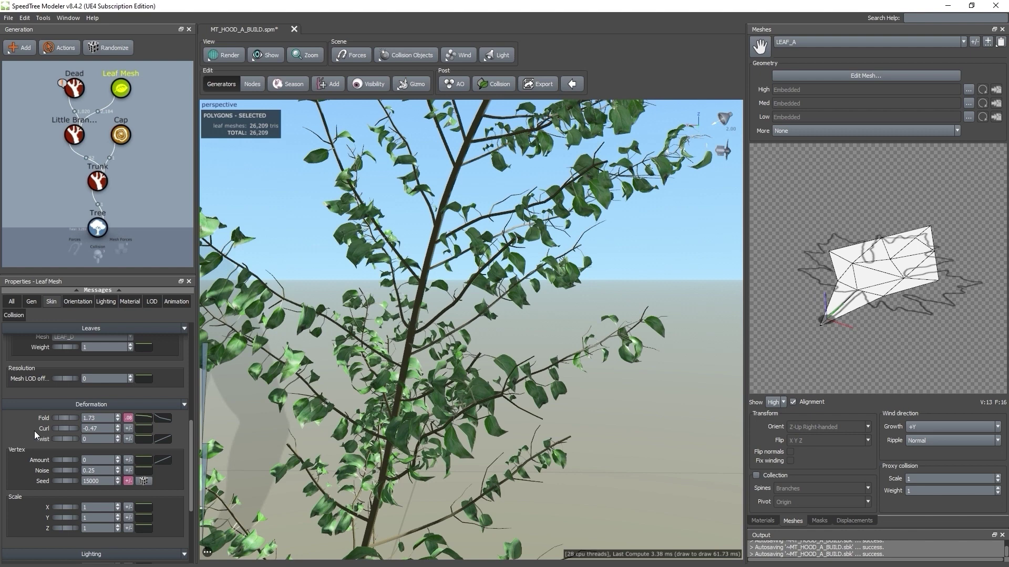
{"action": "left_click", "coordinate": [157, 429]}
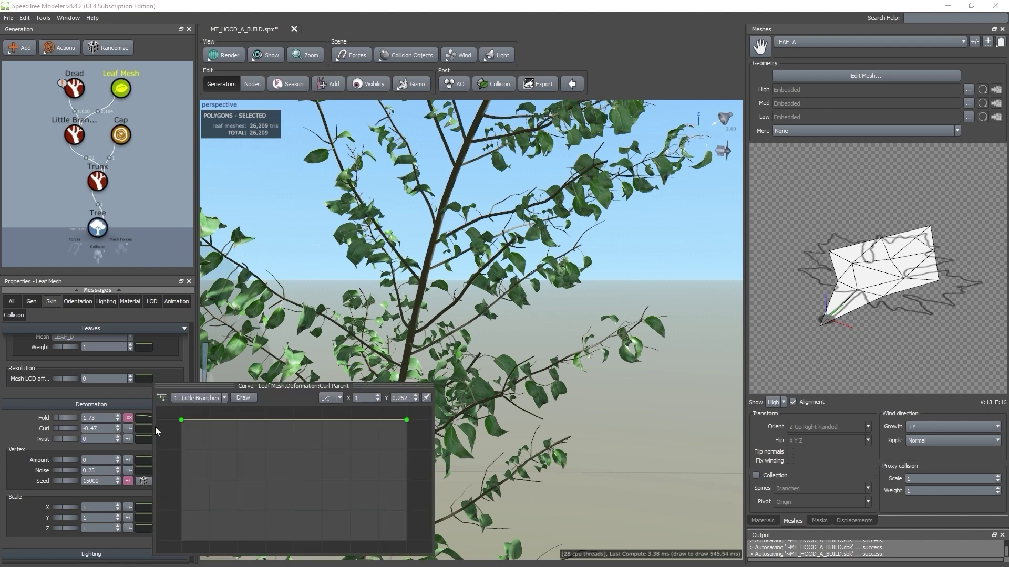
{"action": "left_click_drag", "start_coordinate": [181, 424], "coordinate": [182, 482]}
{"action": "left_click", "coordinate": [284, 419]}
{"action": "left_click_drag", "start_coordinate": [409, 423], "coordinate": [406, 475]}
{"action": "left_click_drag", "start_coordinate": [284, 419], "coordinate": [291, 455]}
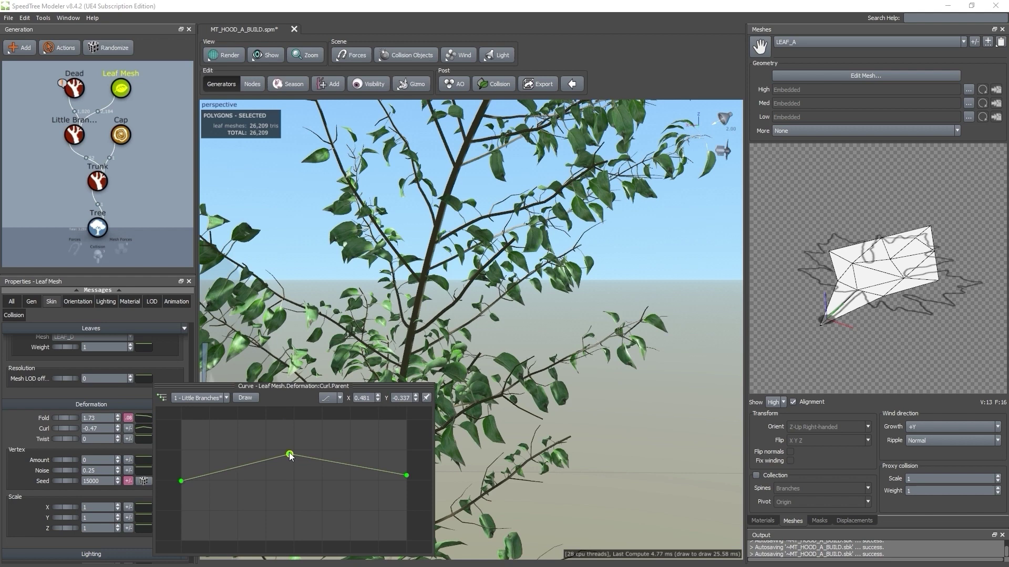
{"action": "left_click_drag", "start_coordinate": [181, 481], "coordinate": [181, 501]}
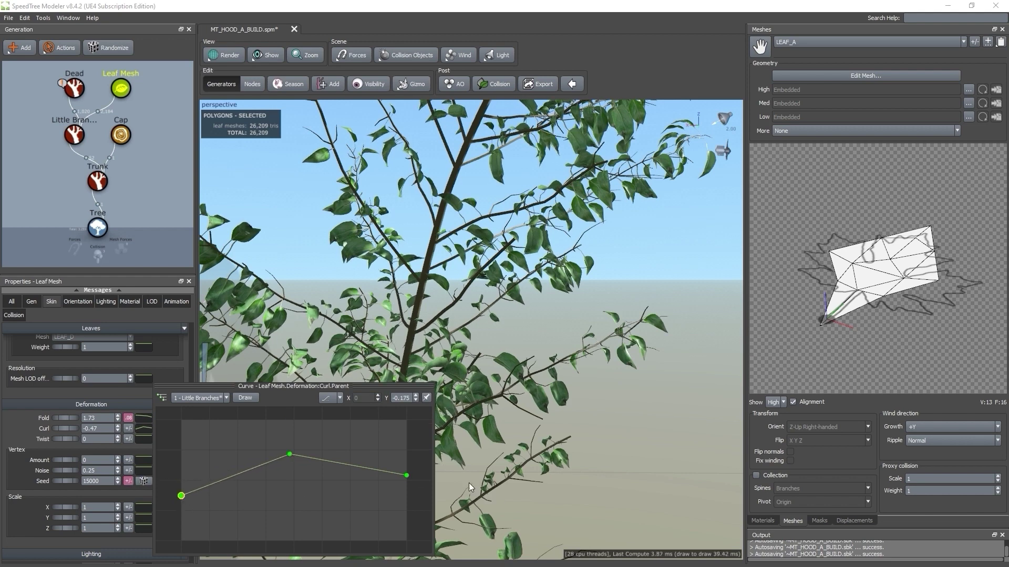
{"action": "left_click_drag", "start_coordinate": [407, 475], "coordinate": [406, 506]}
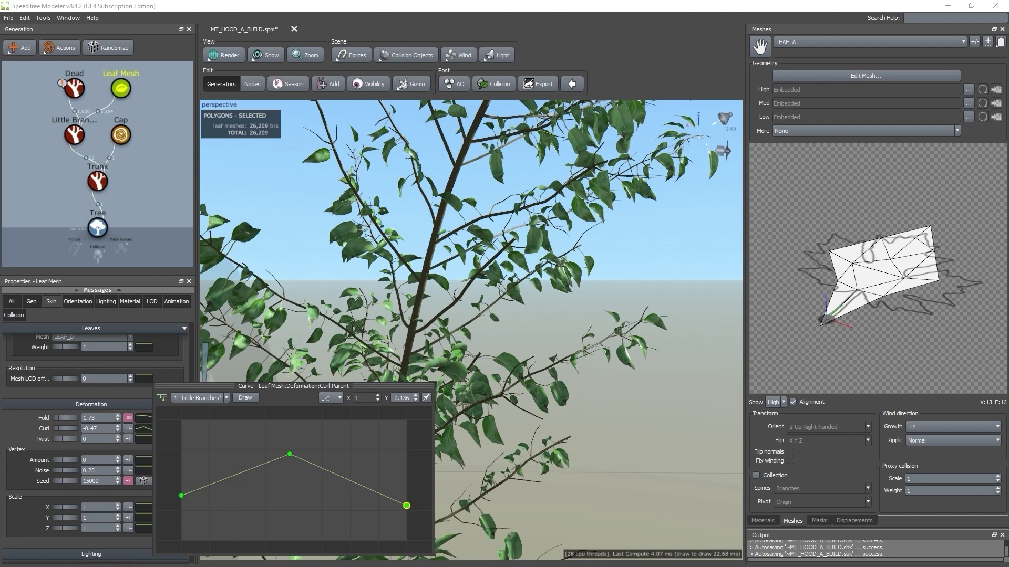
Scale leaves to X 0.61 and Y 1.26, with variances of about 0.72 and 0.29
{"action": "scroll", "coordinate": [25, 489], "scroll_direction": "down", "scroll_amount": 2}
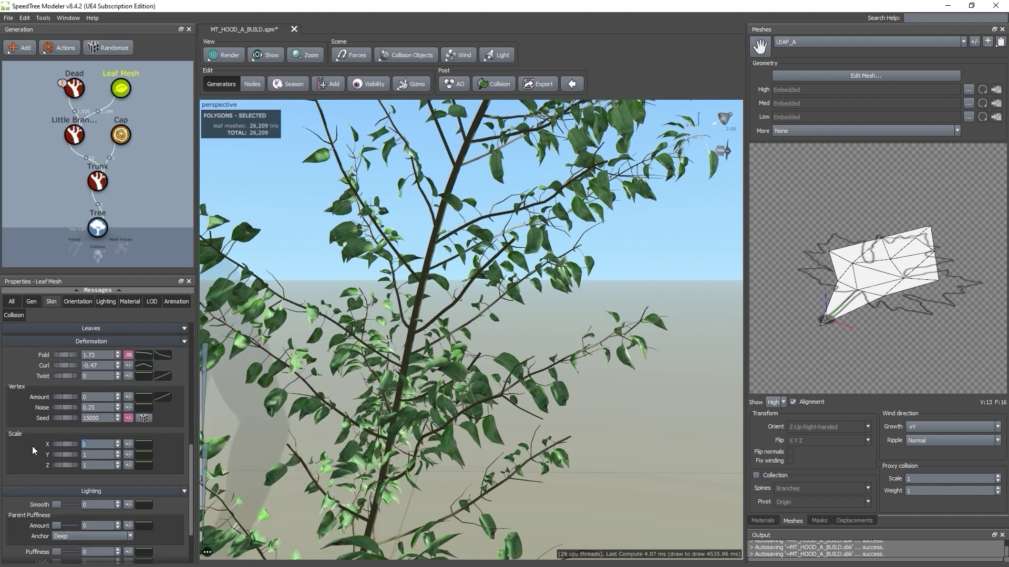
{"action": "mouse_move", "coordinate": [61, 445]}
{"action": "left_mouse_down"}
{"action": "mouse_move", "coordinate": [40, 444]}
{"action": "mouse_move", "coordinate": [72, 452]}
{"action": "left_mouse_up"}
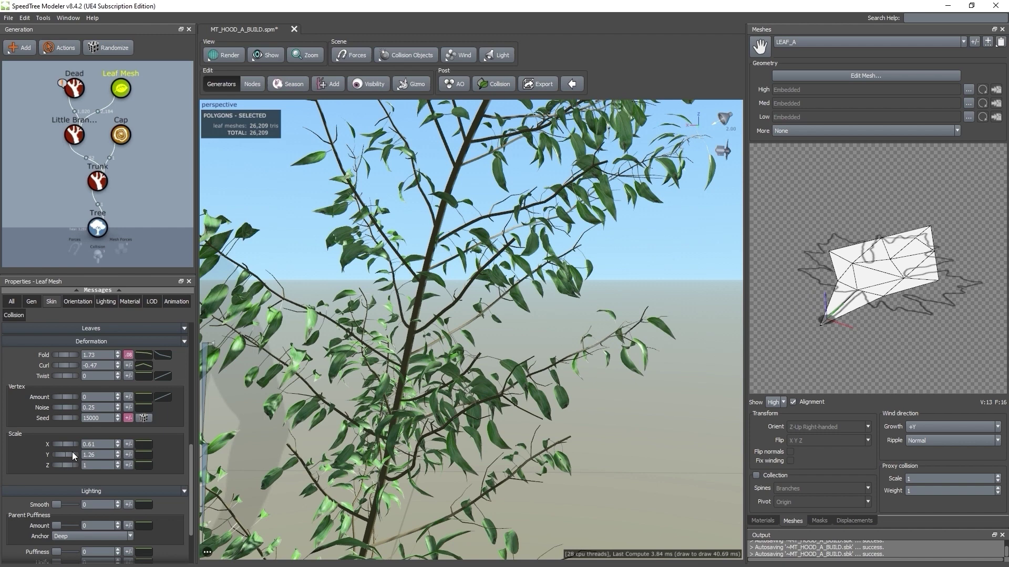
{"action": "left_click", "coordinate": [128, 445]}
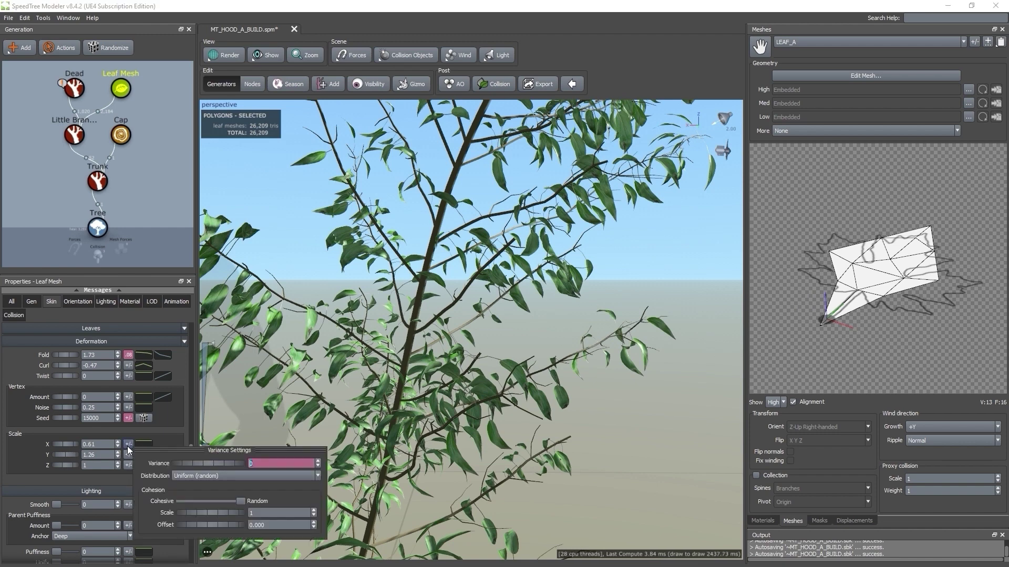
{"action": "left_click_drag", "start_coordinate": [207, 459], "coordinate": [583, 465]}
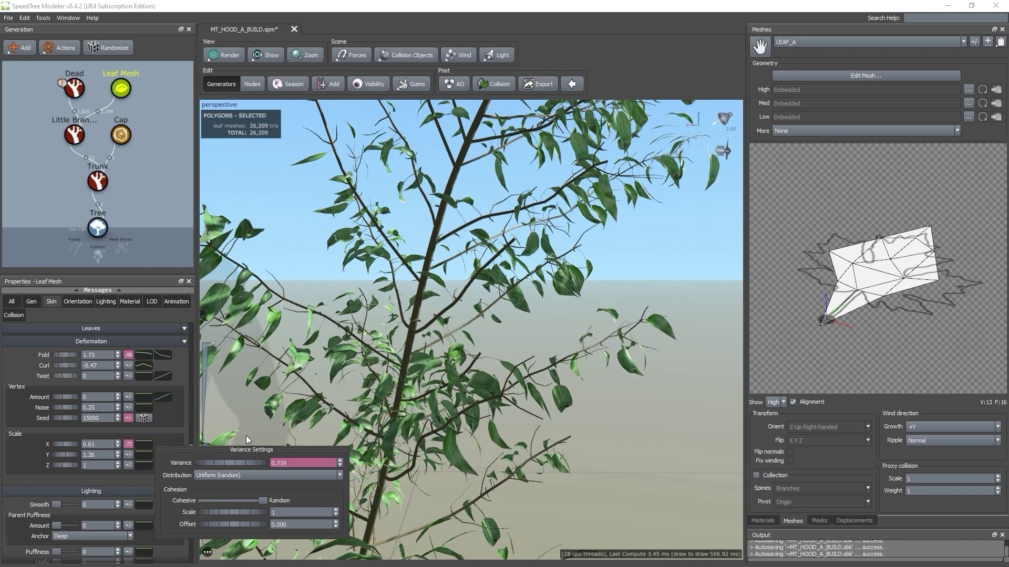
{"action": "left_click", "coordinate": [129, 455]}
{"action": "left_click_drag", "start_coordinate": [185, 469], "coordinate": [338, 479]}
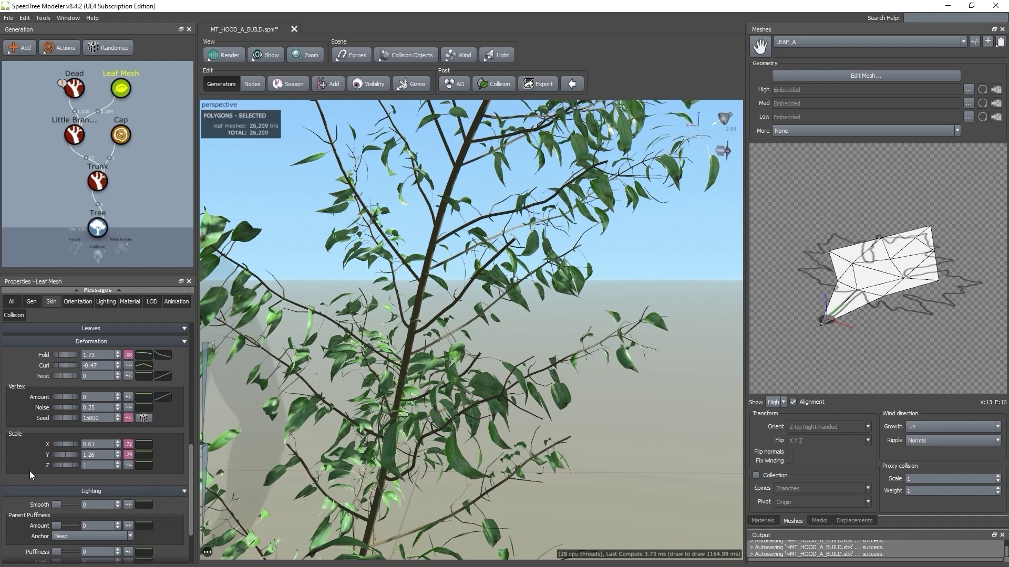
{"action": "scroll", "coordinate": [29, 471], "scroll_direction": "down", "scroll_amount": 3}
Set Sky influence to 0.639, Fold 0.008, Align -0.008 and Face 0.066
{"action": "left_click", "coordinate": [71, 303]}
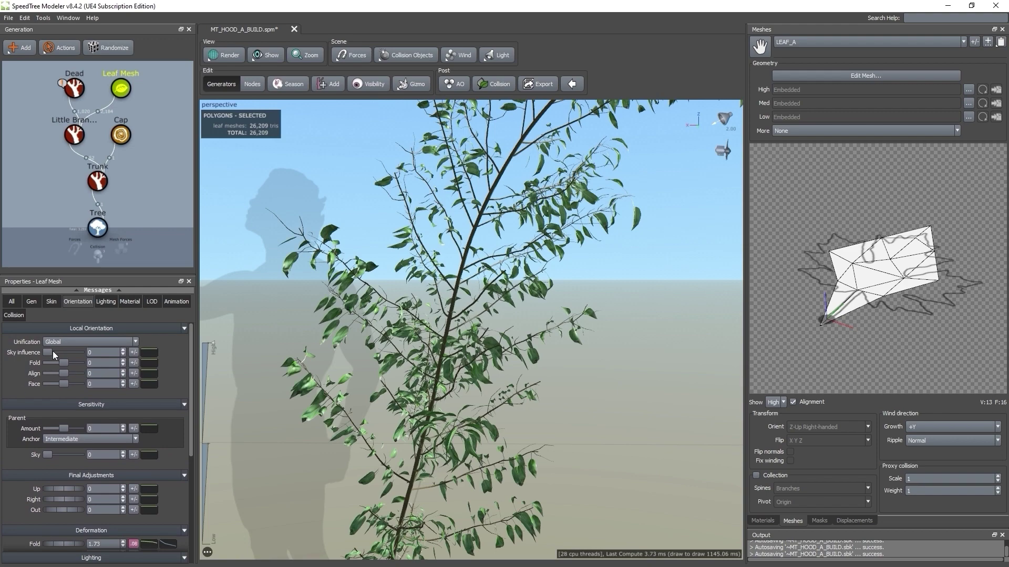
{"action": "left_click_drag", "start_coordinate": [49, 352], "coordinate": [68, 346]}
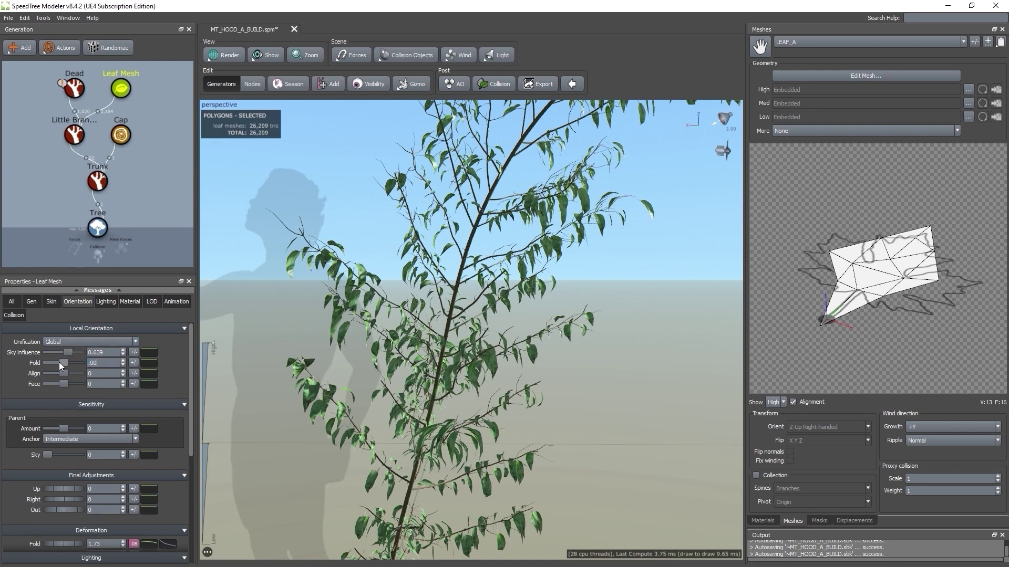
{"action": "key", "text": "Tab"}
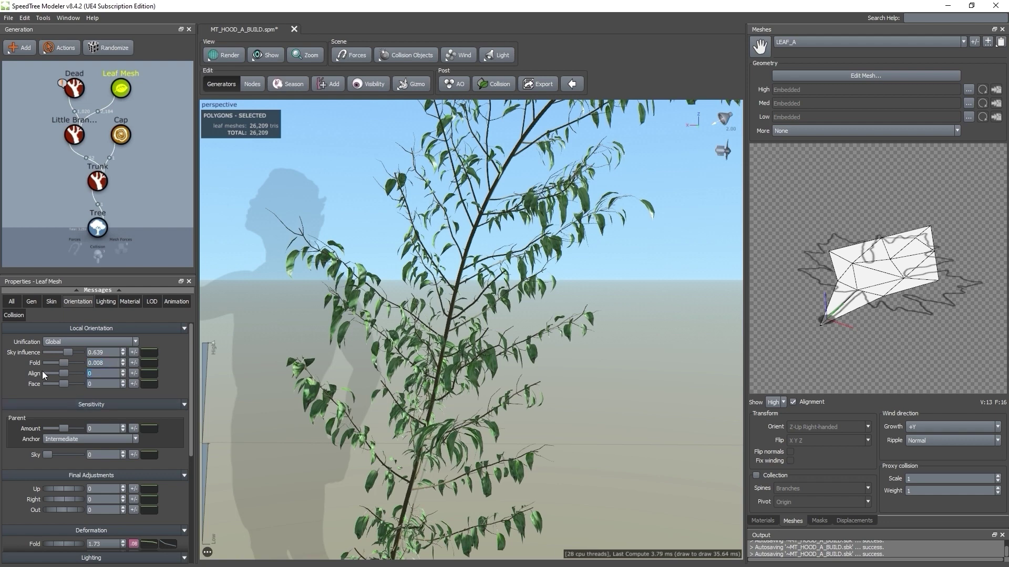
{"action": "type", "text": "-0.008"}
{"action": "key", "text": "Return"}
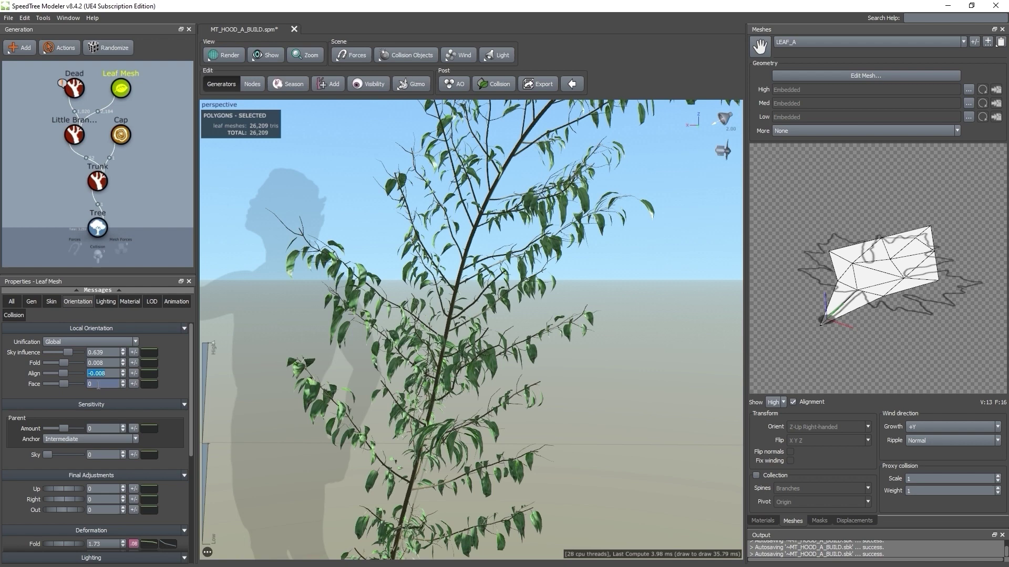
{"action": "left_click_drag", "start_coordinate": [98, 386], "coordinate": [84, 384]}
{"action": "type", "text": ".066"}
{"action": "key", "text": "Return"}
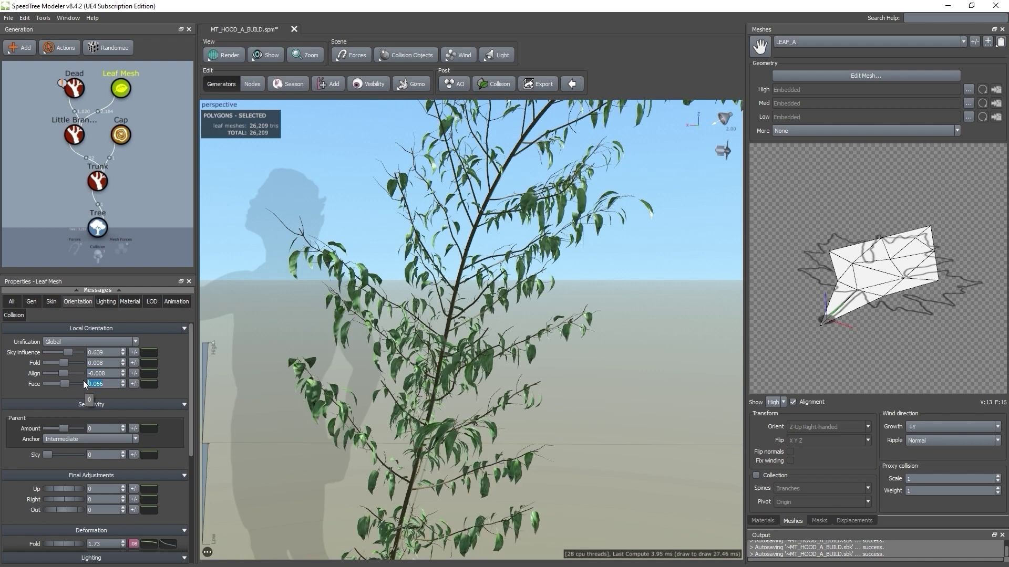
Raise sky sensitivity to 0.557 and set final adjustments Up -0.06, Right 0.01, Out -0.05
{"action": "scroll", "coordinate": [27, 405], "scroll_direction": "down", "scroll_amount": 2}
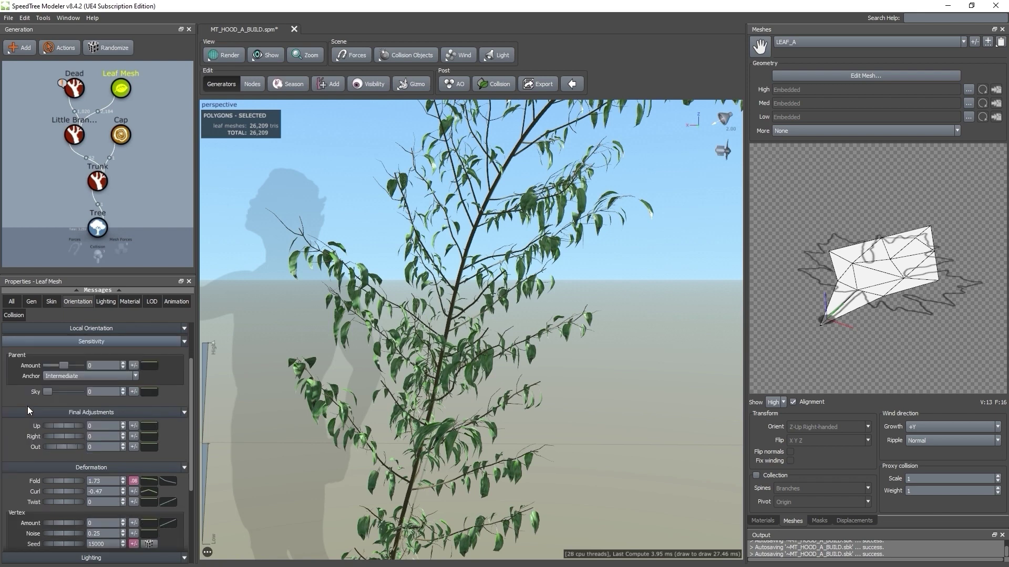
{"action": "double_click", "coordinate": [99, 390]}
{"action": "left_click_drag", "start_coordinate": [46, 389], "coordinate": [65, 388]}
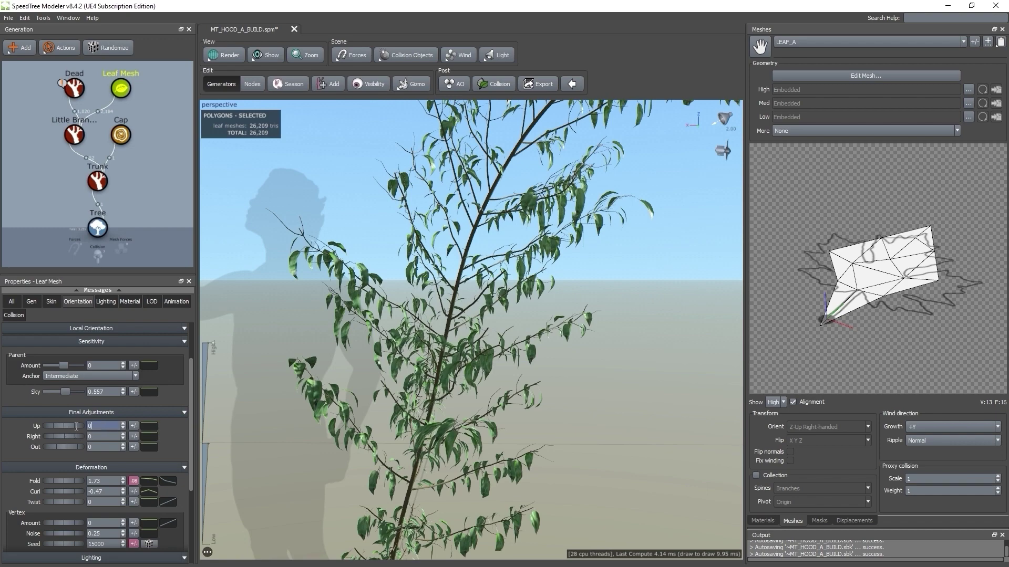
{"action": "left_click_drag", "start_coordinate": [47, 426], "coordinate": [62, 450]}
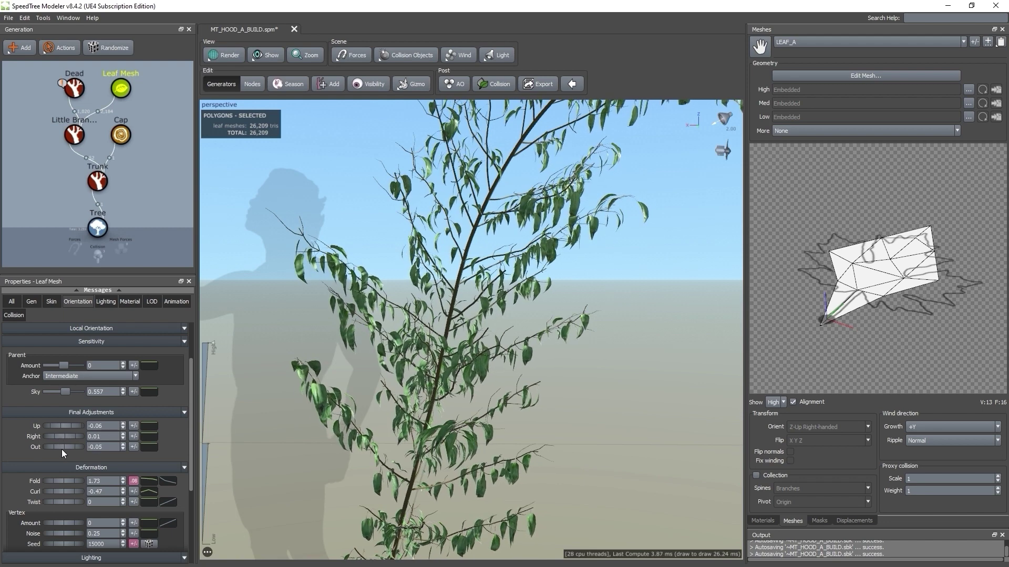
{"action": "scroll", "coordinate": [46, 447], "scroll_direction": "down", "scroll_amount": 3}
{"action": "left_click_drag", "start_coordinate": [294, 336], "coordinate": [432, 285]}
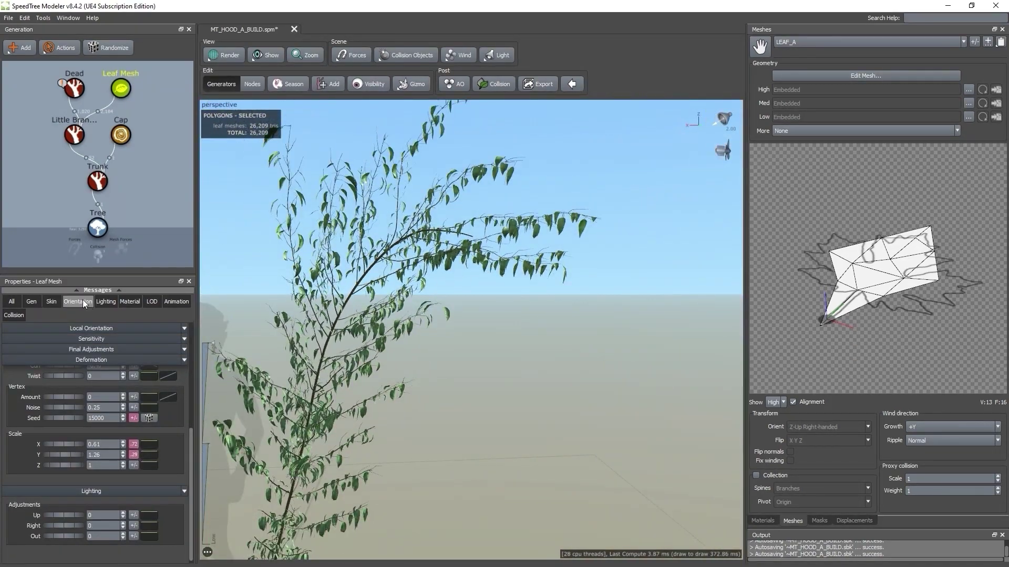
Enlarge the leaves to Size 0.57 on the Skin tab
{"action": "left_click", "coordinate": [52, 302]}
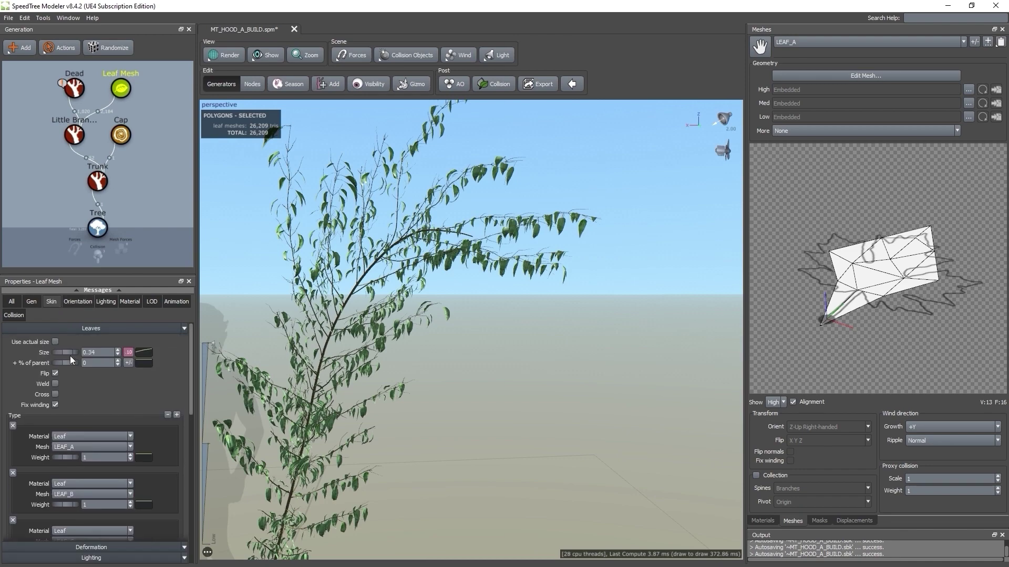
{"action": "left_click_drag", "start_coordinate": [68, 354], "coordinate": [80, 349]}
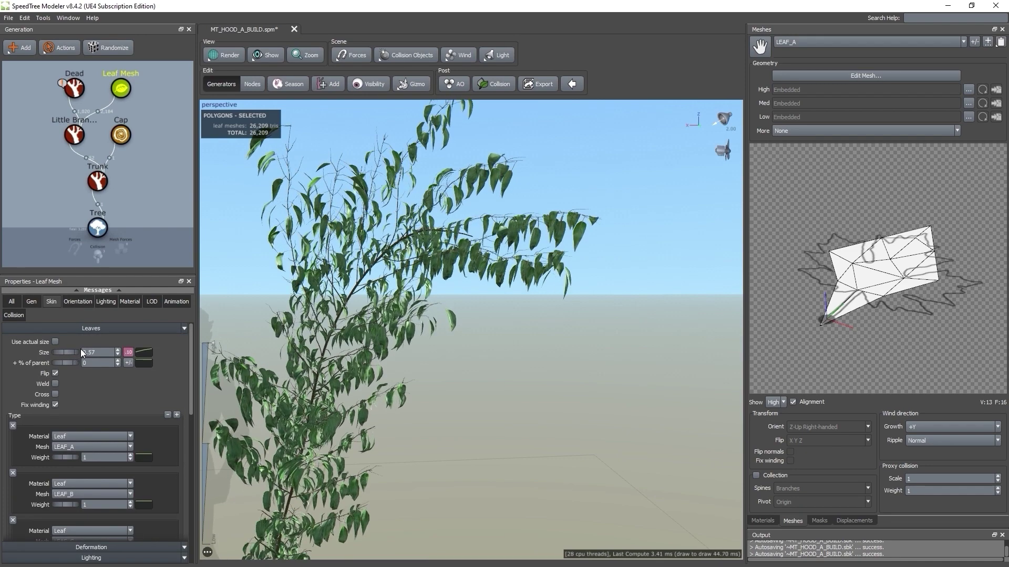
{"action": "scroll", "coordinate": [443, 329], "scroll_direction": "down", "scroll_amount": 4}
{"action": "scroll", "coordinate": [430, 323], "scroll_direction": "up", "scroll_amount": 2}
{"action": "scroll", "coordinate": [418, 327], "scroll_direction": "down", "scroll_amount": 1}
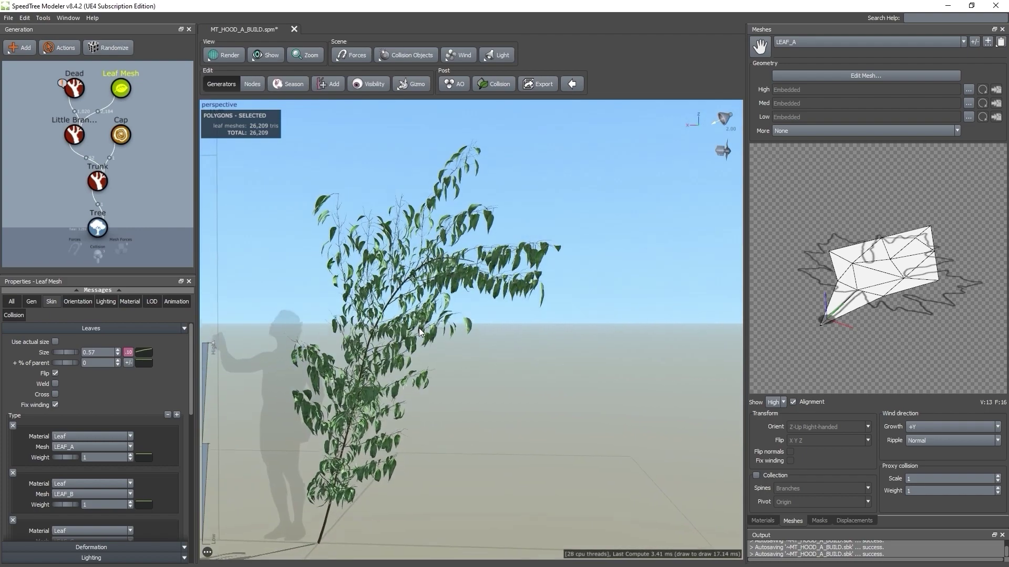
{"action": "left_click_drag", "start_coordinate": [419, 331], "coordinate": [500, 330]}
Enable wind by running the Wind Wizard on the wind fan with its default settings
{"action": "left_click", "coordinate": [726, 151]}
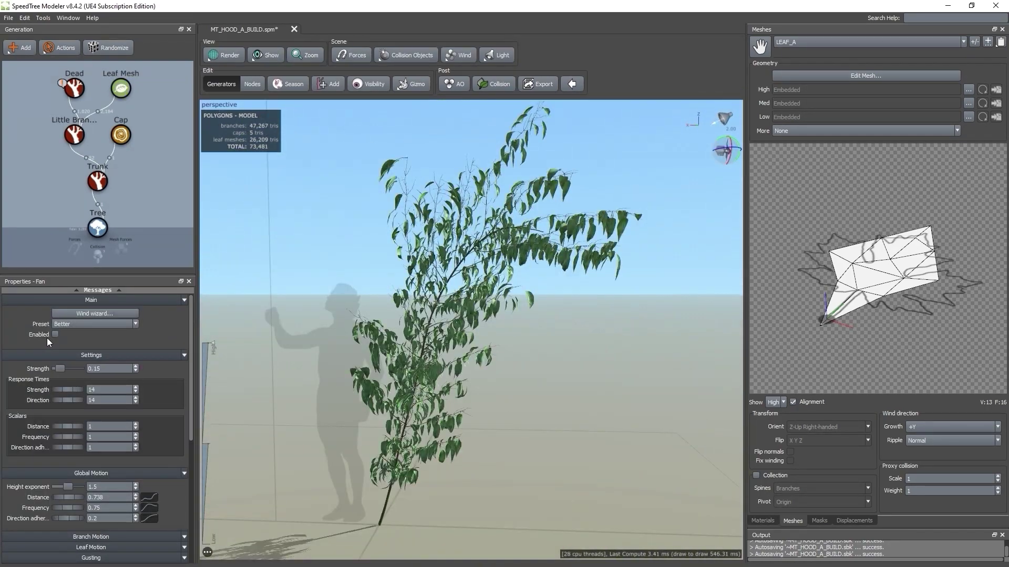
{"action": "left_click", "coordinate": [108, 315]}
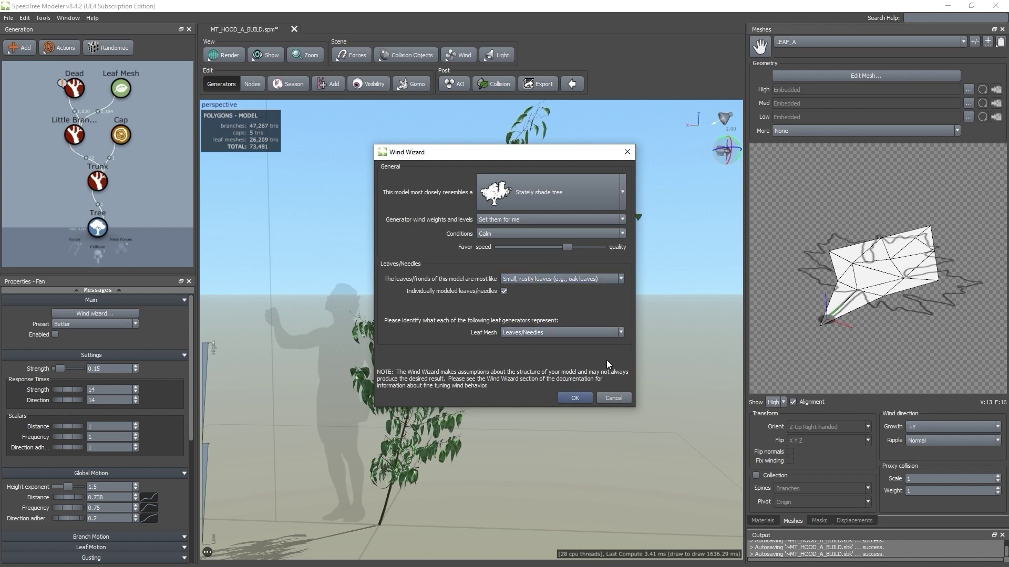
{"action": "left_click", "coordinate": [575, 398]}
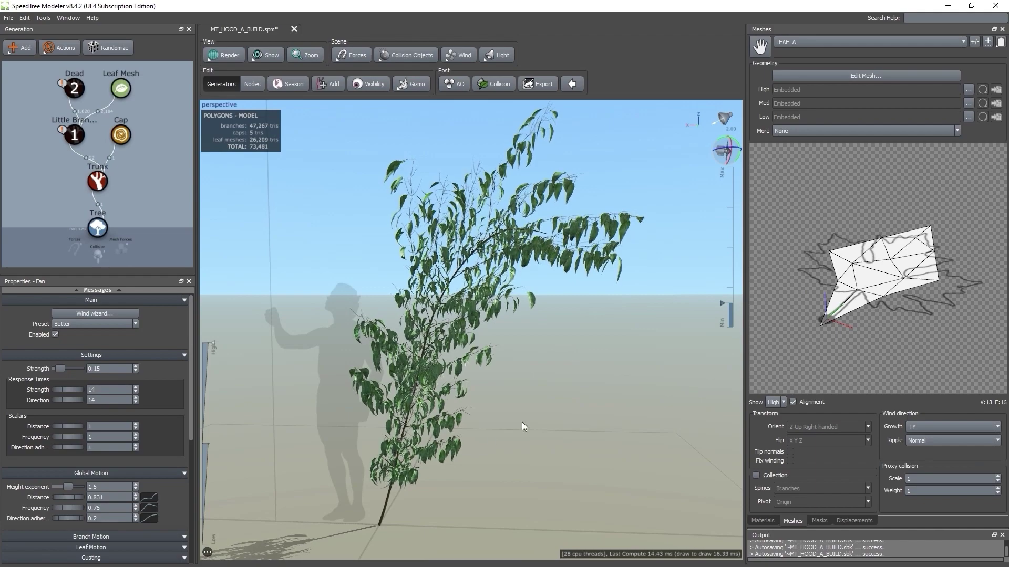
{"action": "left_click_drag", "start_coordinate": [579, 347], "coordinate": [448, 307]}
Deselect the wind fan and orbit around the swaying tree to inspect it
{"action": "left_click", "coordinate": [329, 336]}
{"action": "scroll", "coordinate": [446, 304], "scroll_direction": "up", "scroll_amount": 5}
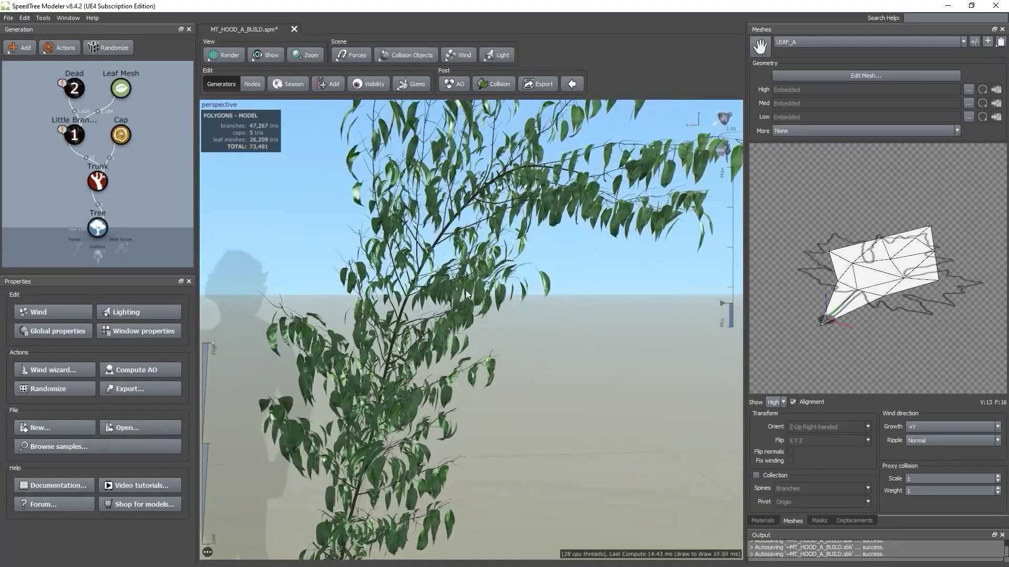
{"action": "scroll", "coordinate": [436, 299], "scroll_direction": "down", "scroll_amount": 5}
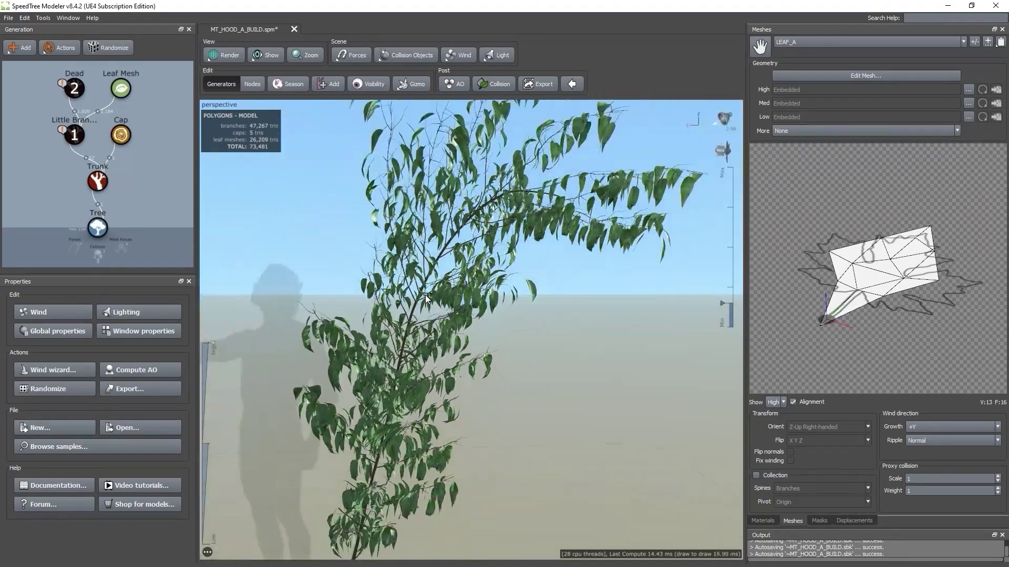
{"action": "left_click_drag", "start_coordinate": [426, 298], "coordinate": [478, 279]}
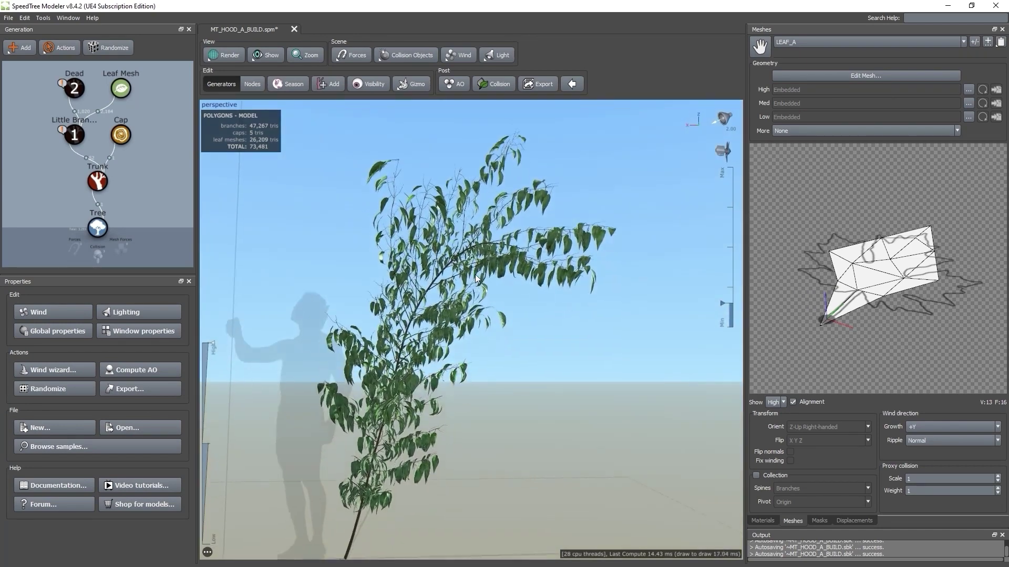